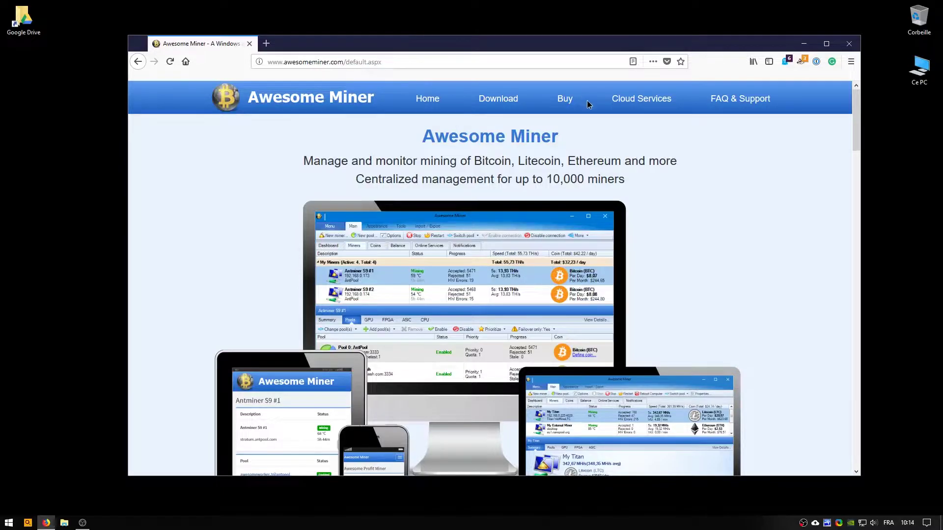
Examine the feature overview on the Awesome Miner homepage, including profitability switching, GPU monitoring and Antminer management.
{"action": "scroll", "coordinate": [502, 278], "scroll_direction": "down", "scroll_amount": 10}
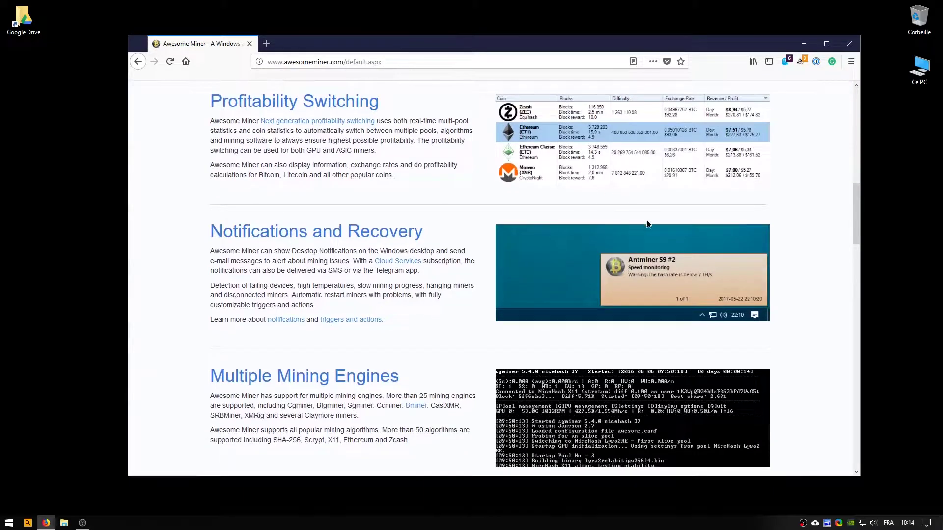
{"action": "scroll", "coordinate": [613, 260], "scroll_direction": "down", "scroll_amount": 3}
{"action": "scroll", "coordinate": [619, 261], "scroll_direction": "down", "scroll_amount": 14}
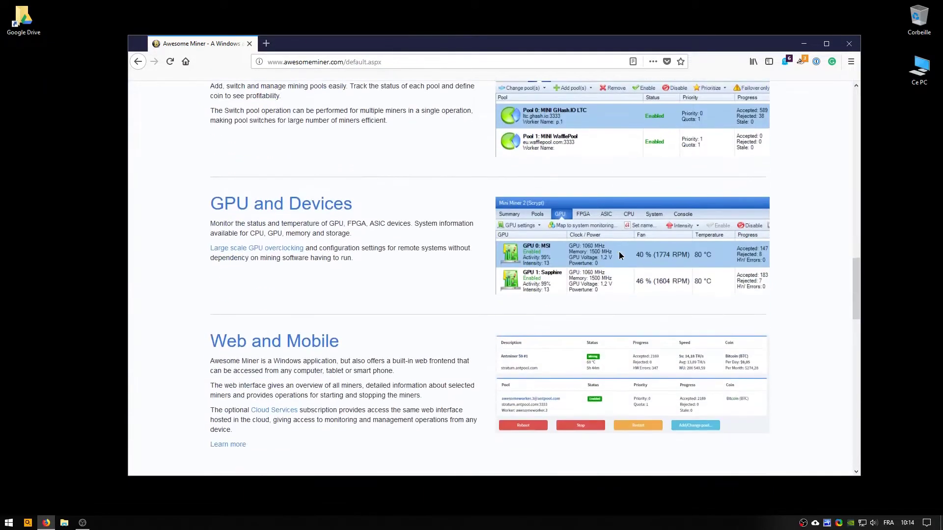
{"action": "scroll", "coordinate": [540, 255], "scroll_direction": "down", "scroll_amount": 3}
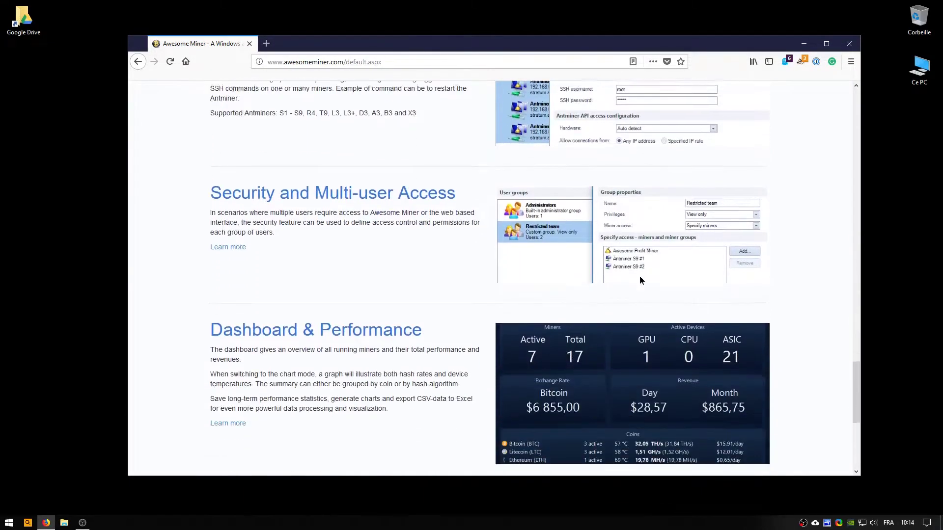
{"action": "scroll", "coordinate": [372, 241], "scroll_direction": "up", "scroll_amount": 13}
{"action": "scroll", "coordinate": [422, 206], "scroll_direction": "down", "scroll_amount": 16}
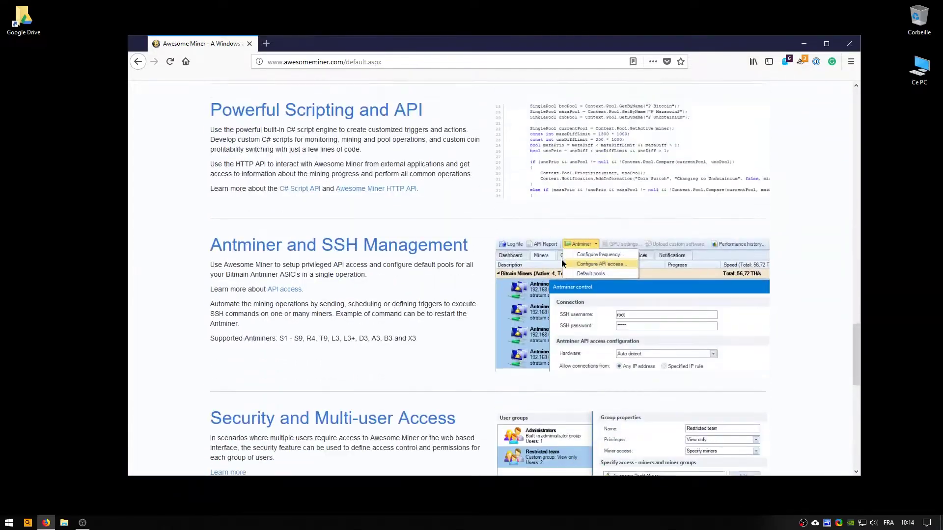
{"action": "scroll", "coordinate": [571, 265], "scroll_direction": "up", "scroll_amount": 4}
{"action": "scroll", "coordinate": [521, 283], "scroll_direction": "up", "scroll_amount": 18}
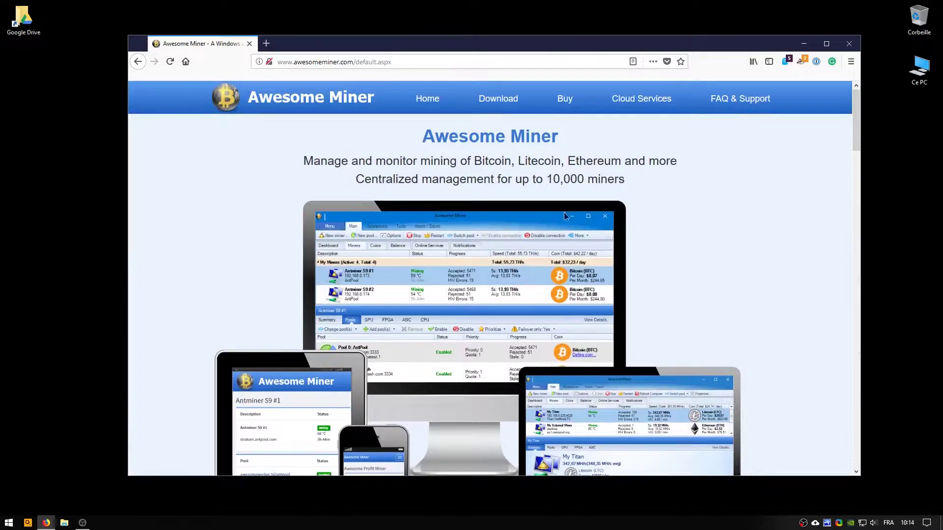
Download the Awesome Miner Installer from the website's download page.
{"action": "left_click", "coordinate": [497, 102]}
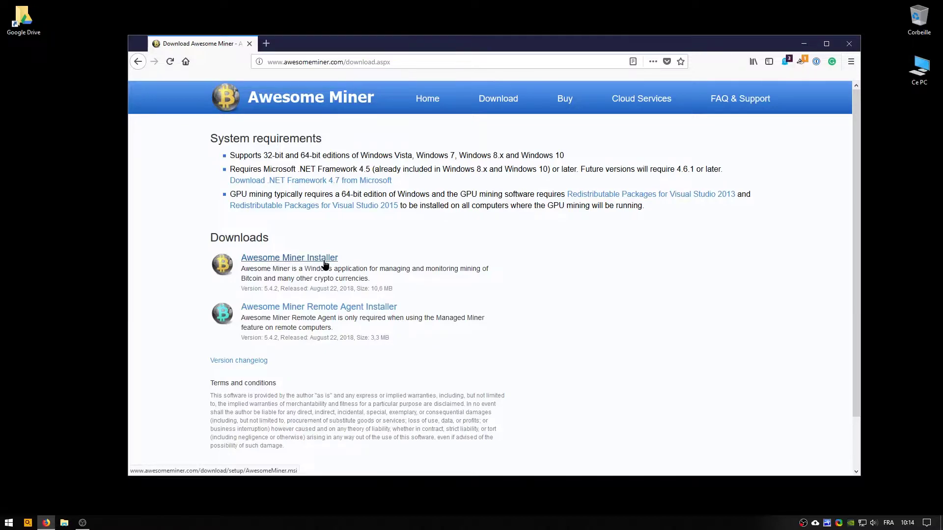
{"action": "left_click", "coordinate": [290, 262]}
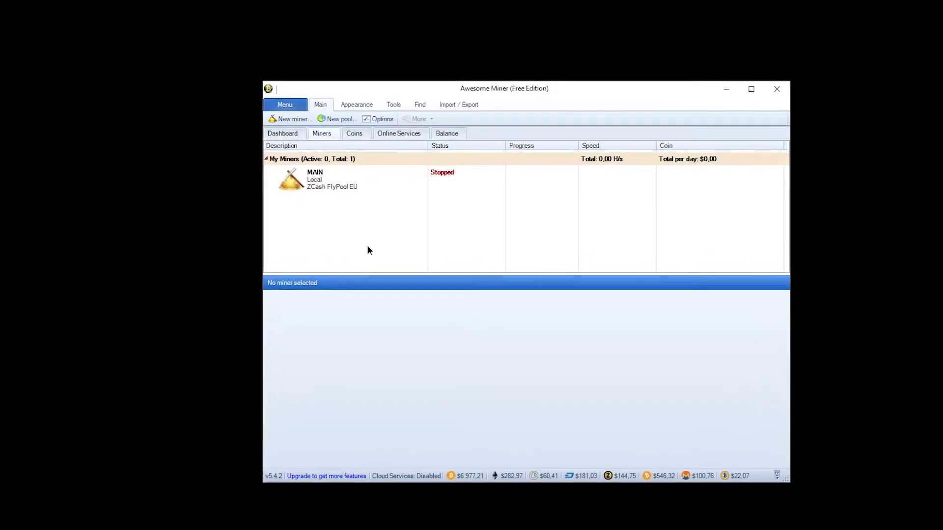
Switch to Awesome Miner and remove the existing MAIN miner from My Miners.
{"action": "left_click", "coordinate": [347, 134]}
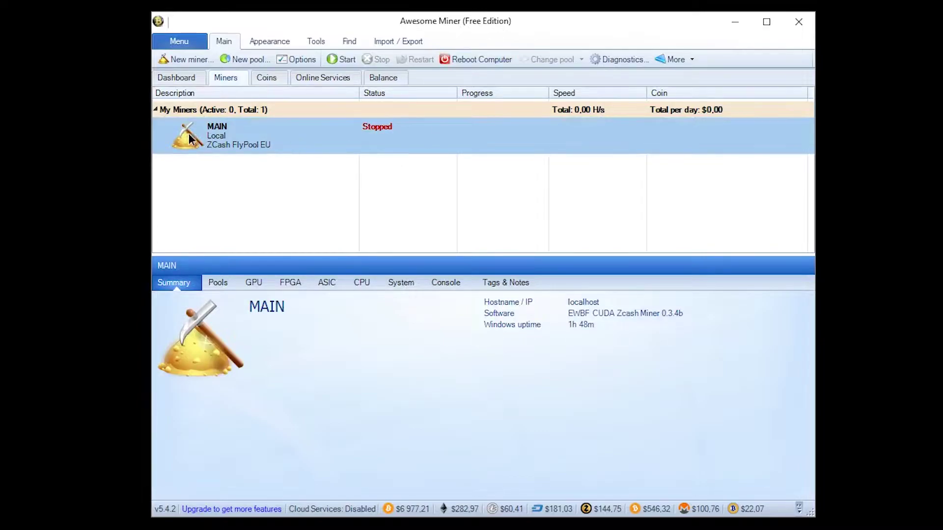
{"action": "right_click", "coordinate": [310, 127]}
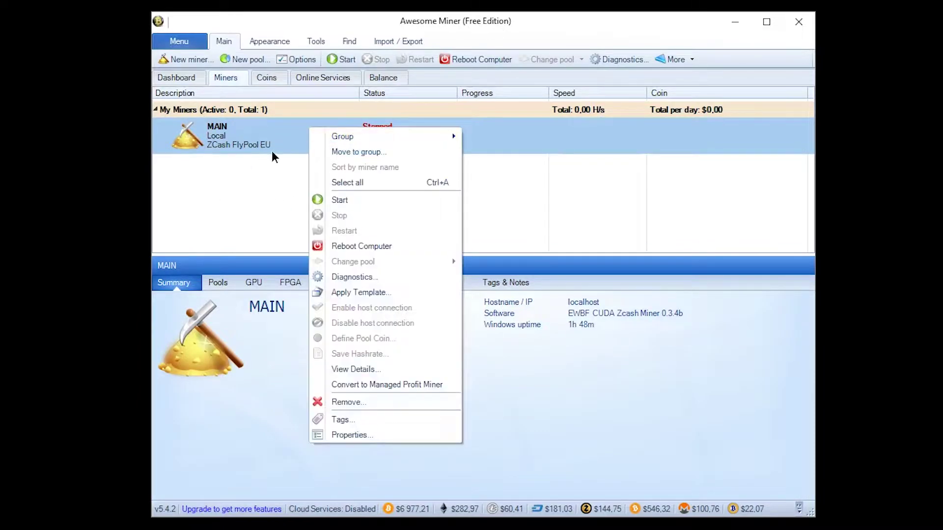
{"action": "left_click", "coordinate": [368, 406]}
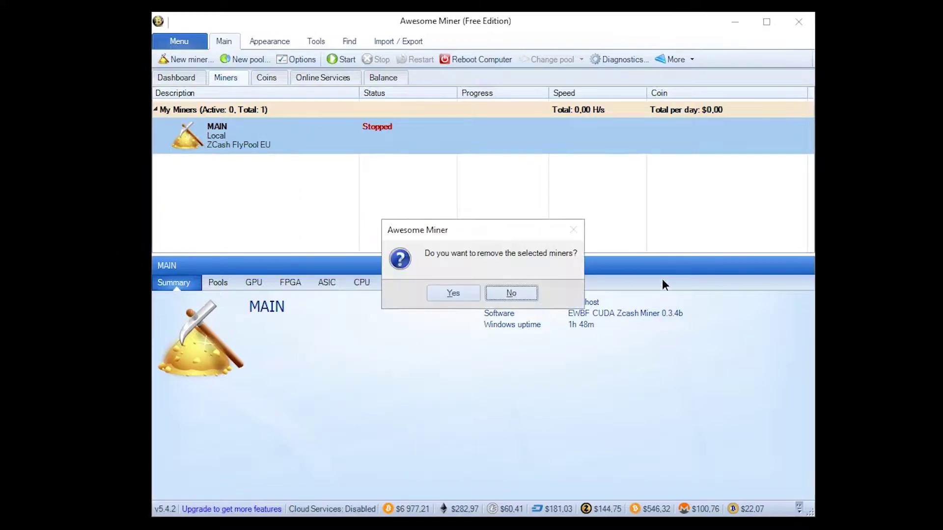
{"action": "left_click", "coordinate": [462, 295]}
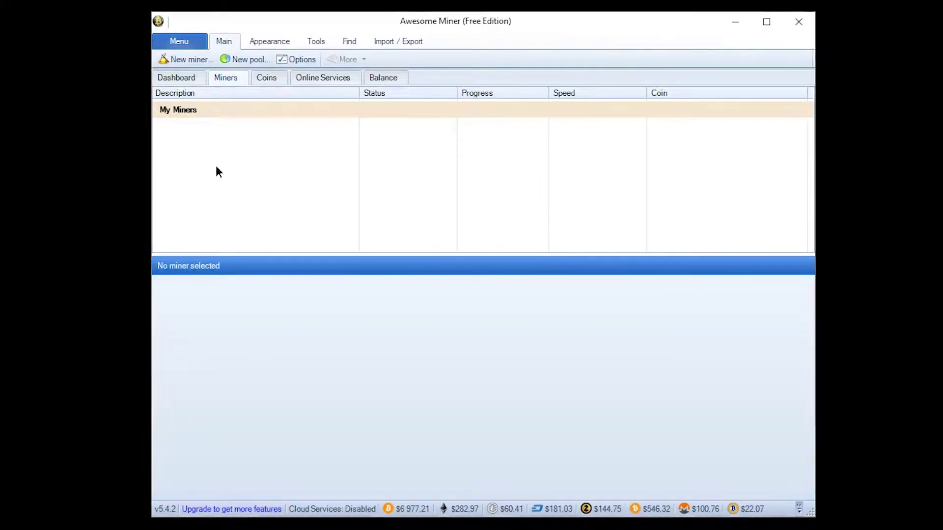
View the dashboard briefly, return to the miners list and start adding a new miner of the Managed Miner type.
{"action": "left_click", "coordinate": [177, 78]}
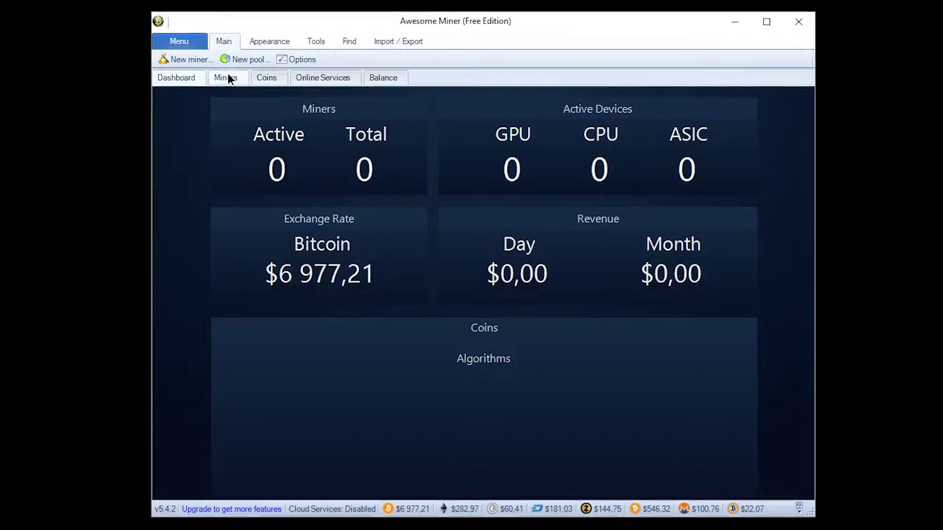
{"action": "left_click", "coordinate": [228, 77]}
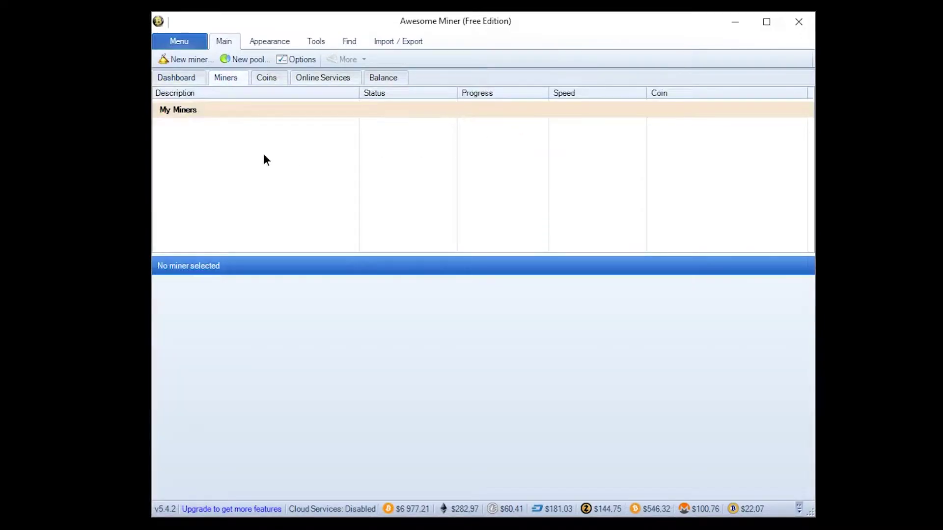
{"action": "left_click", "coordinate": [201, 63]}
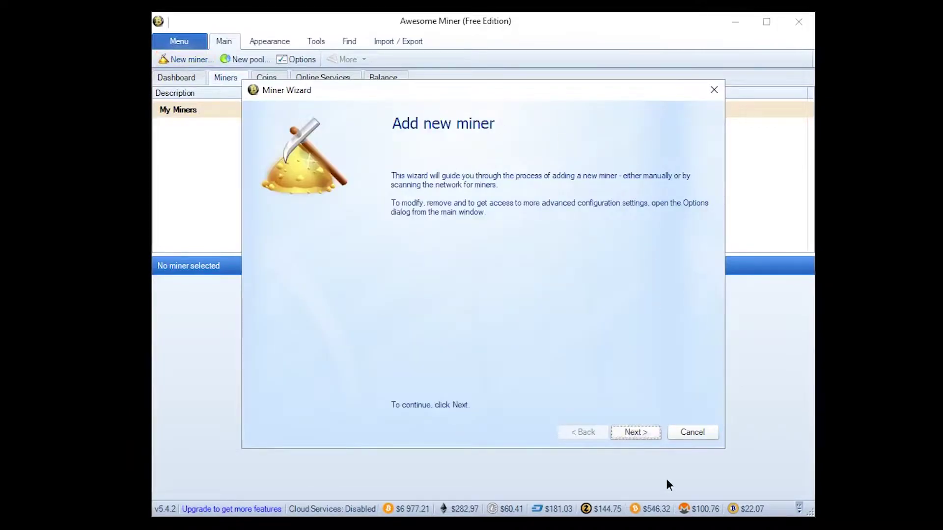
{"action": "left_click", "coordinate": [637, 433]}
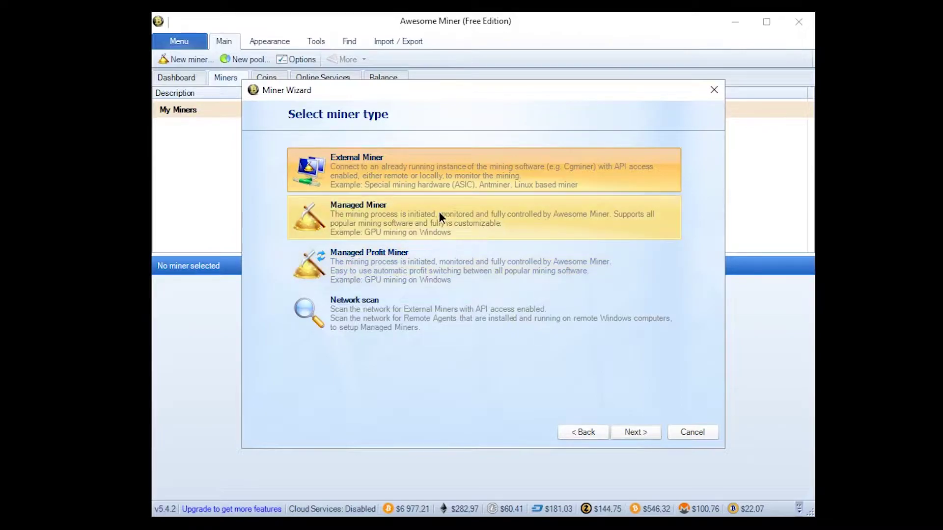
{"action": "left_click", "coordinate": [425, 211]}
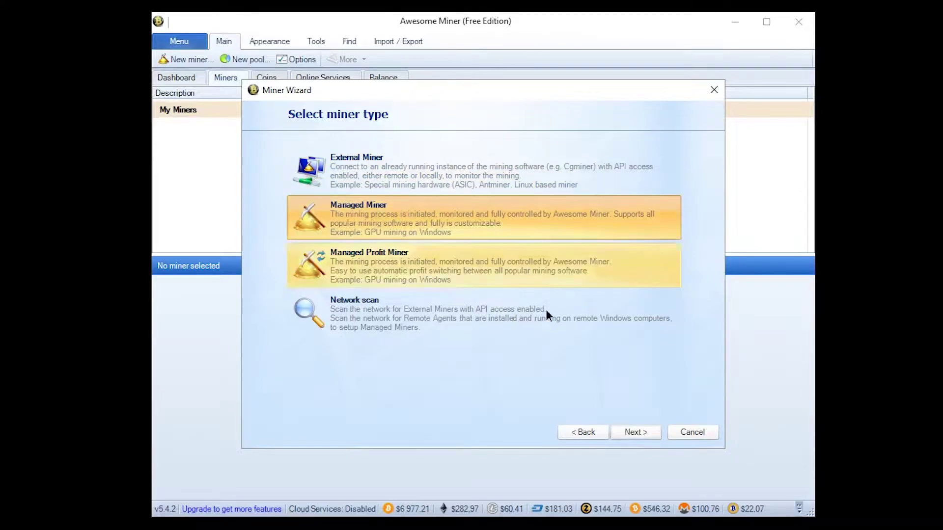
{"action": "left_click", "coordinate": [634, 432]}
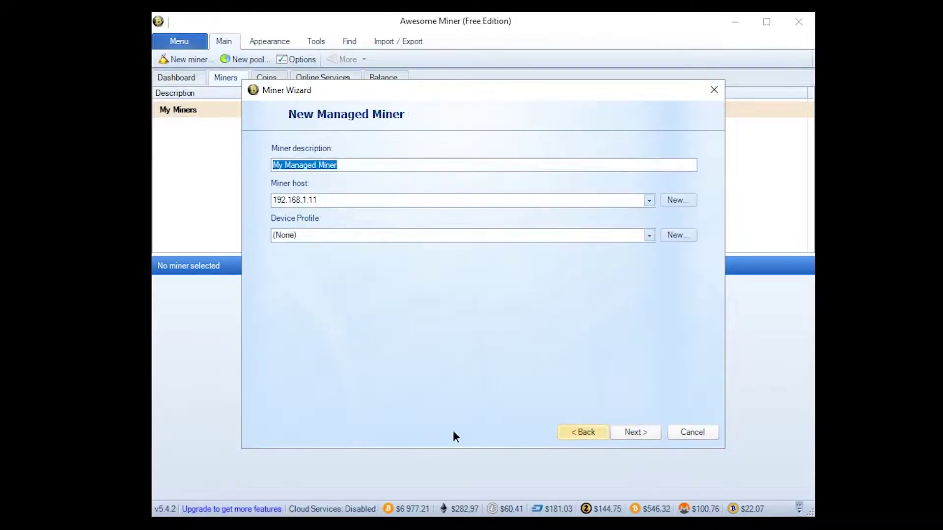
{"action": "left_click", "coordinate": [588, 434]}
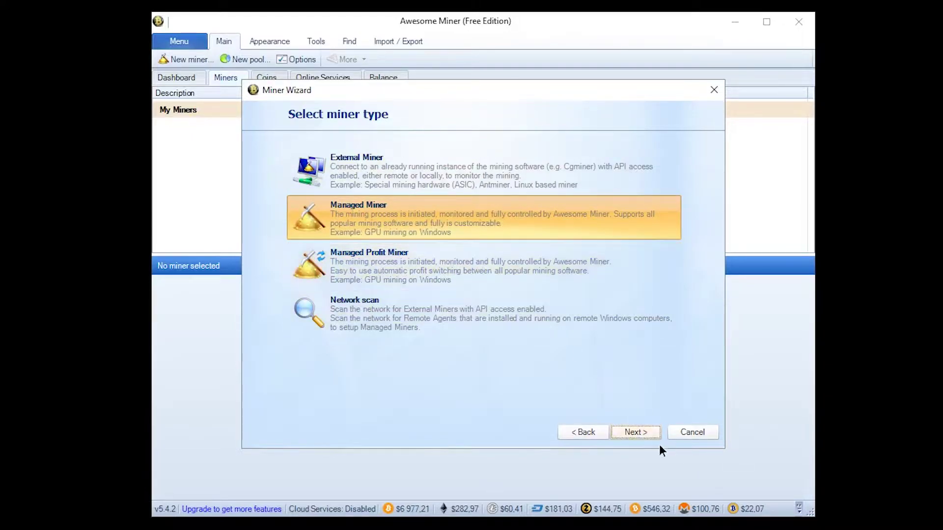
{"action": "left_click", "coordinate": [635, 433]}
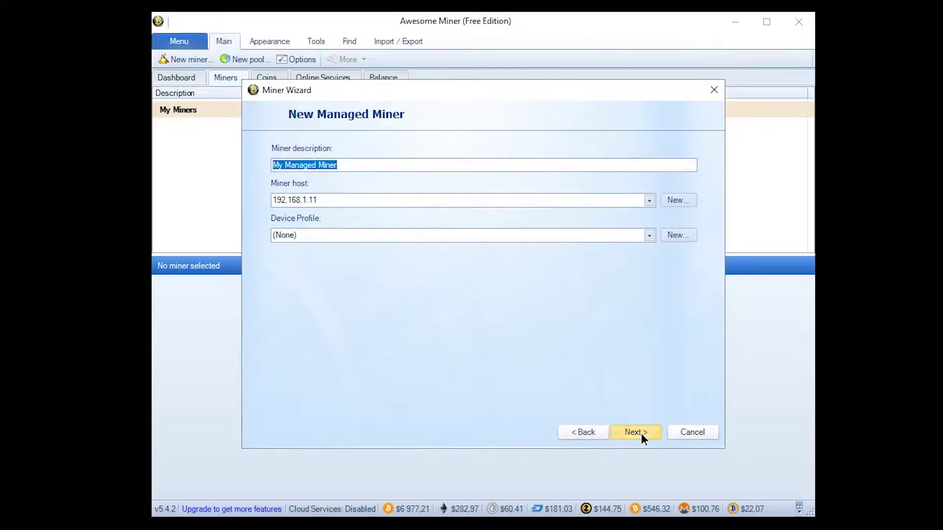
Set the new miner's description to PC Principale, keep the device profile at (None) and continue to the software and pool settings.
{"action": "left_click", "coordinate": [361, 165]}
{"action": "left_click_drag", "start_coordinate": [361, 165], "coordinate": [191, 158]}
{"action": "type", "text": "Mi"}
{"action": "key", "text": "BackSpace"}
{"action": "key", "text": "BackSpace"}
{"action": "type", "text": "PC Principale"}
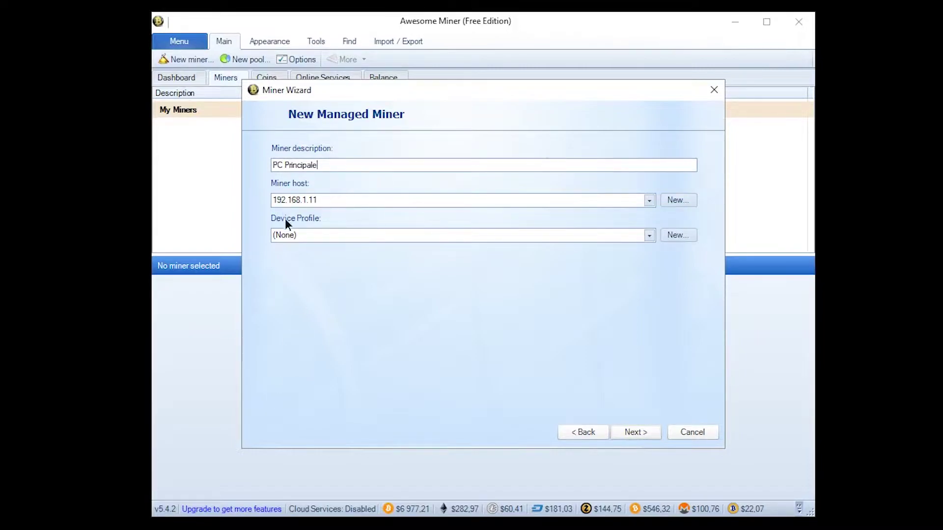
{"action": "left_click", "coordinate": [392, 237]}
{"action": "left_click", "coordinate": [393, 238]}
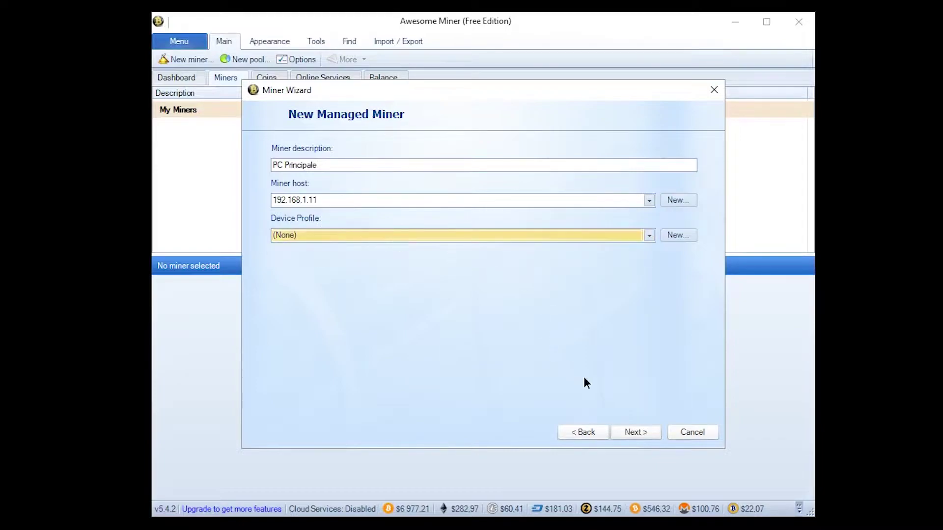
{"action": "left_click", "coordinate": [634, 433]}
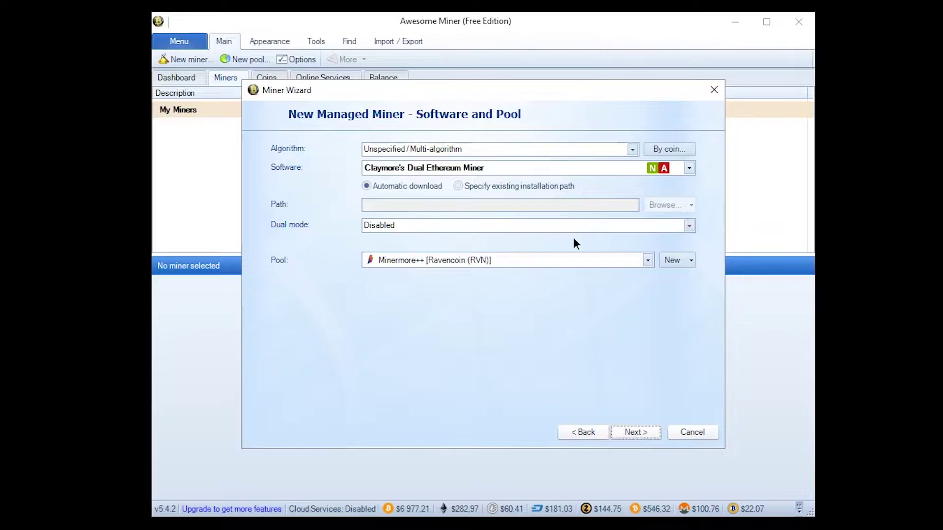
Set the new miner's algorithm by coin, choosing Zcash (ZEC) from the Equihash group.
{"action": "left_click", "coordinate": [667, 150]}
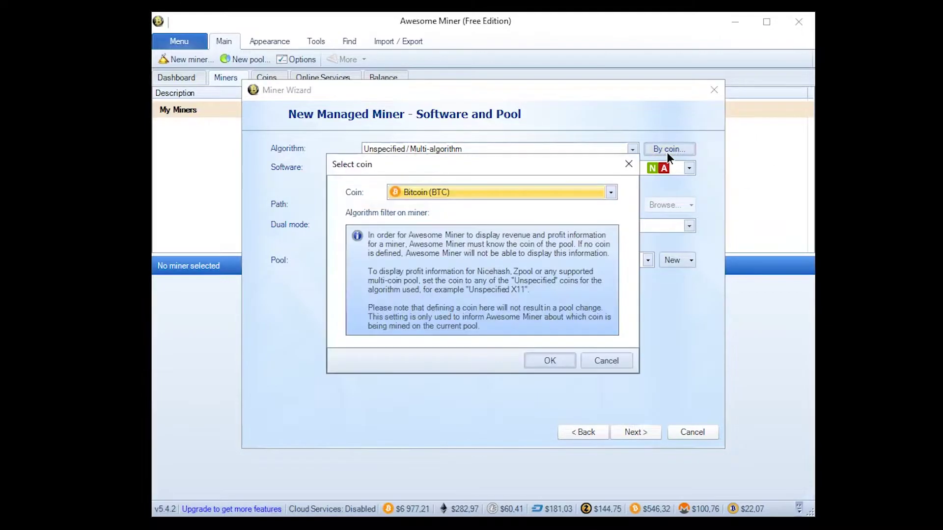
{"action": "left_click", "coordinate": [548, 194]}
{"action": "scroll", "coordinate": [504, 465], "scroll_direction": "down", "scroll_amount": 3}
{"action": "scroll", "coordinate": [504, 464], "scroll_direction": "down", "scroll_amount": 15}
{"action": "scroll", "coordinate": [500, 465], "scroll_direction": "up", "scroll_amount": 15}
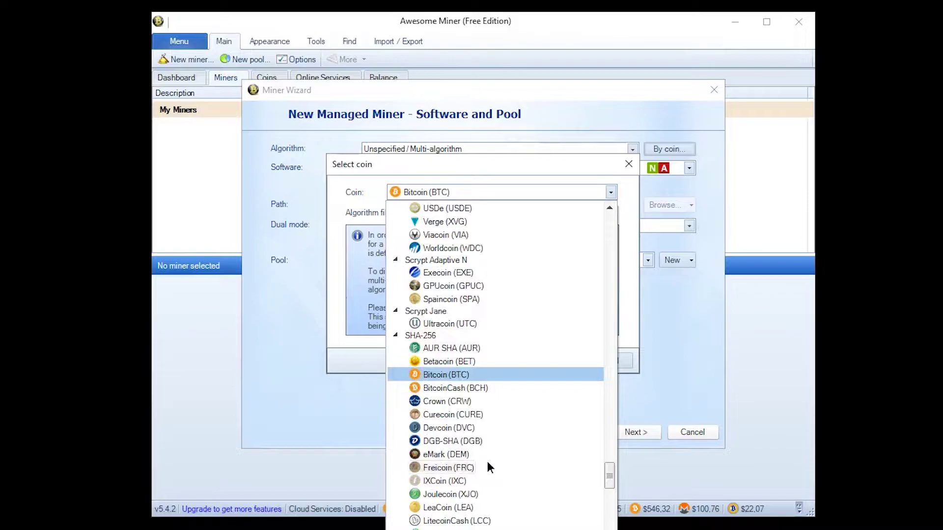
{"action": "scroll", "coordinate": [487, 461], "scroll_direction": "up", "scroll_amount": 15}
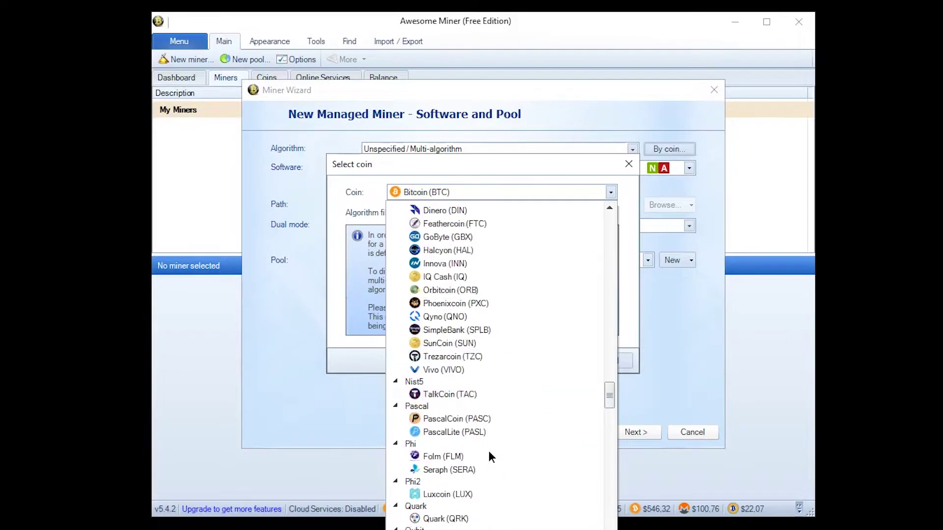
{"action": "scroll", "coordinate": [543, 379], "scroll_direction": "up", "scroll_amount": 8}
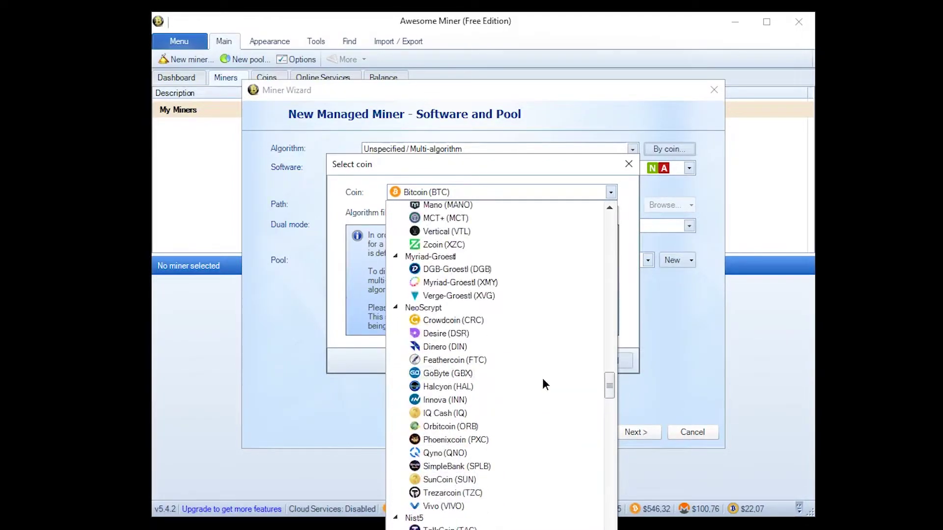
{"action": "scroll", "coordinate": [544, 383], "scroll_direction": "up", "scroll_amount": 5}
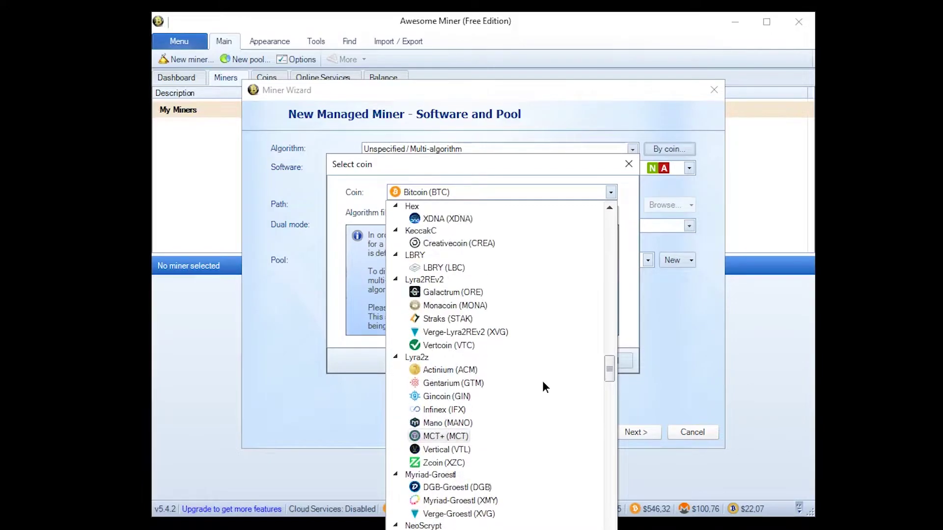
{"action": "scroll", "coordinate": [542, 381], "scroll_direction": "up", "scroll_amount": 6}
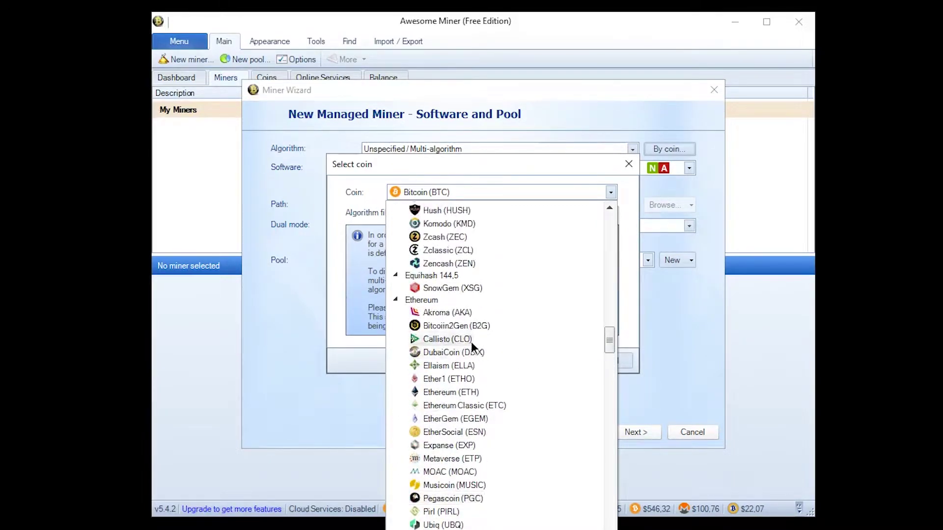
{"action": "scroll", "coordinate": [471, 340], "scroll_direction": "up", "scroll_amount": 1}
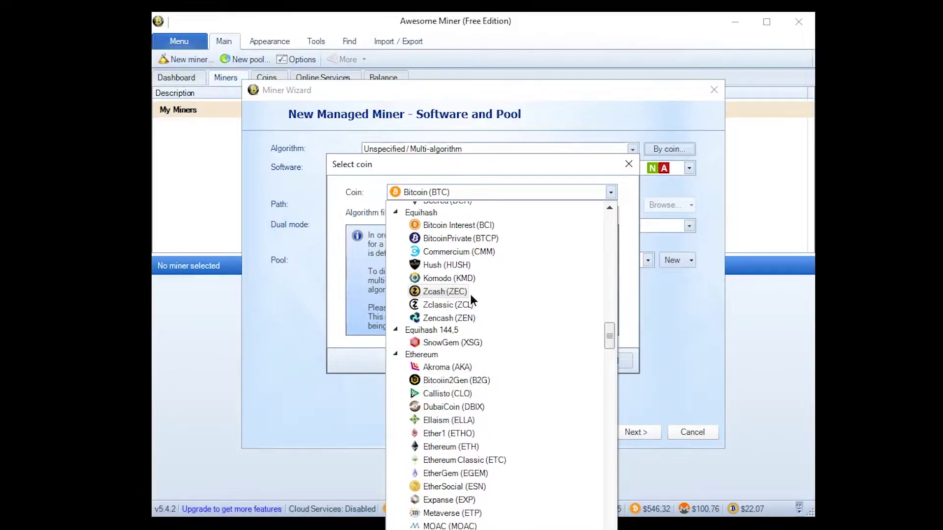
{"action": "scroll", "coordinate": [453, 319], "scroll_direction": "up", "scroll_amount": 1}
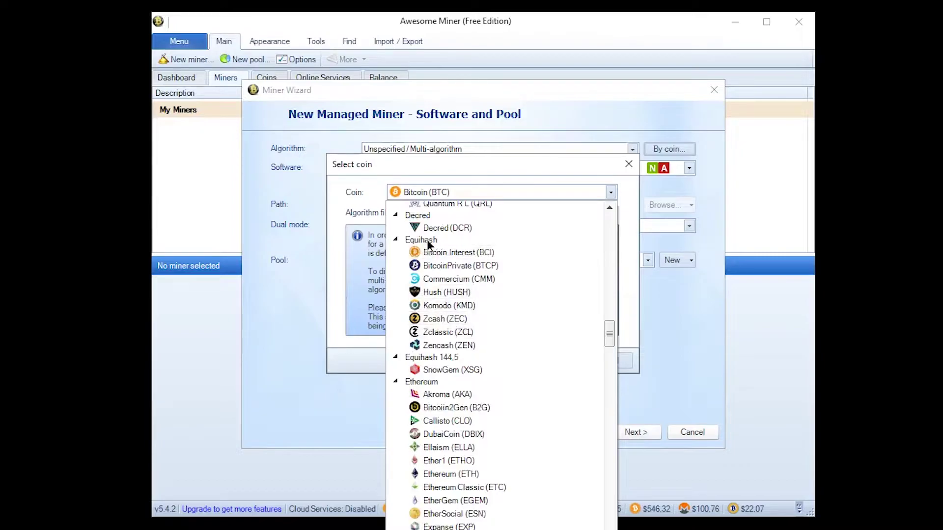
{"action": "left_click", "coordinate": [453, 318]}
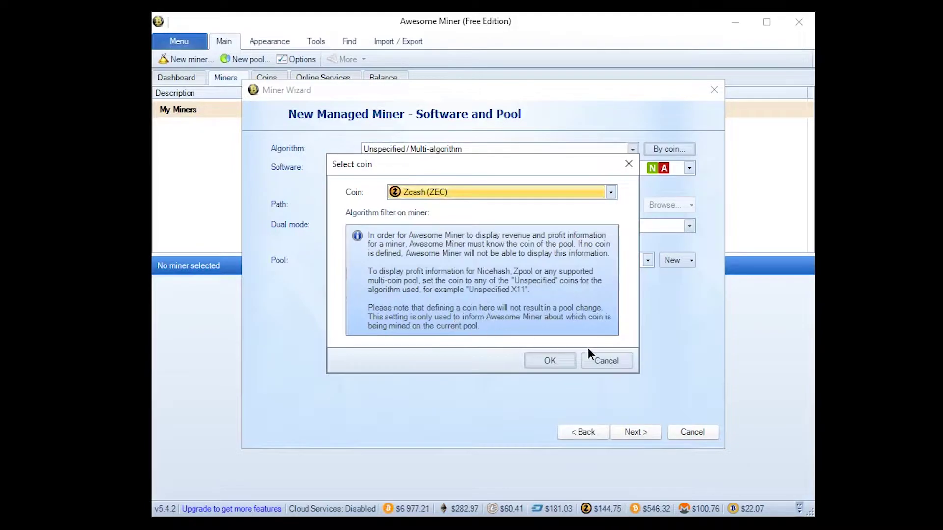
{"action": "left_click", "coordinate": [564, 361]}
Examine the mining software list to see which miners support Equihash and which GPU brands they run on.
{"action": "left_click", "coordinate": [582, 165]}
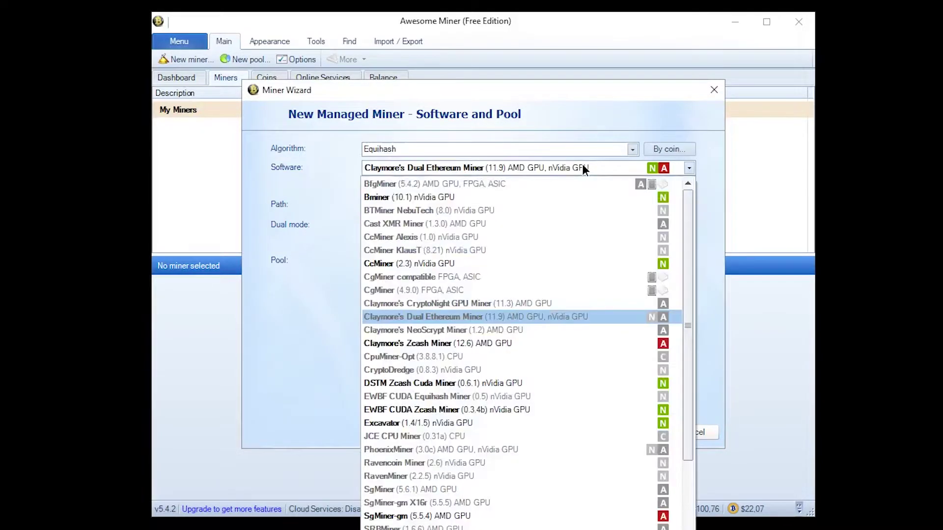
{"action": "scroll", "coordinate": [530, 236], "scroll_direction": "down", "scroll_amount": 2}
{"action": "scroll", "coordinate": [510, 408], "scroll_direction": "up", "scroll_amount": 3}
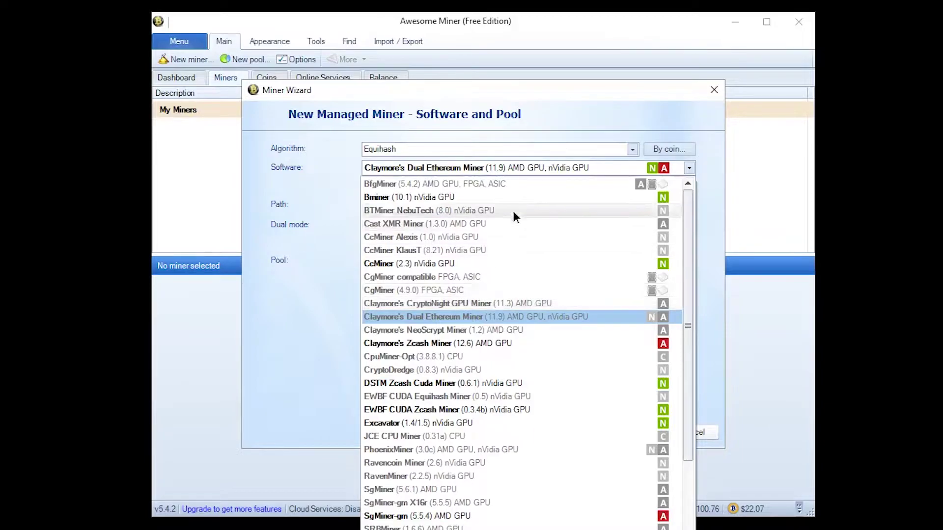
{"action": "scroll", "coordinate": [560, 381], "scroll_direction": "down", "scroll_amount": 3}
{"action": "scroll", "coordinate": [486, 490], "scroll_direction": "up", "scroll_amount": 3}
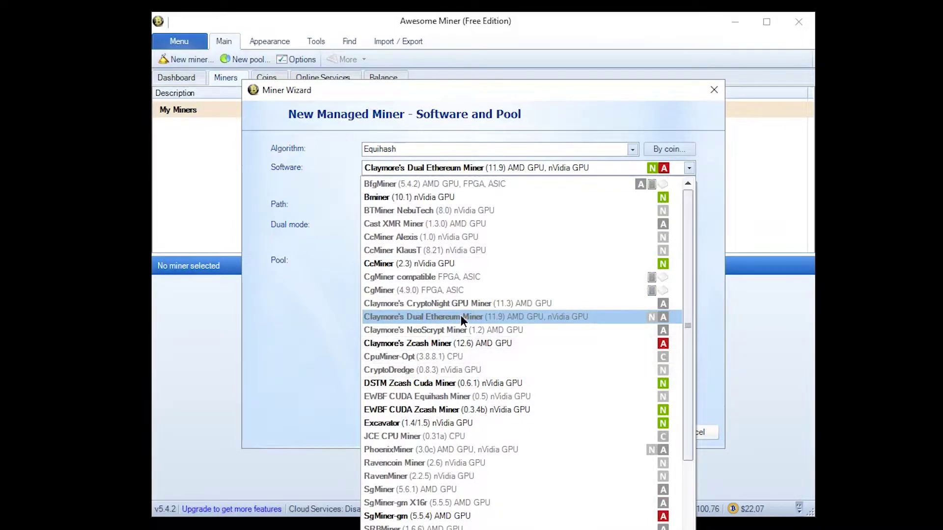
{"action": "scroll", "coordinate": [552, 397], "scroll_direction": "down", "scroll_amount": 5}
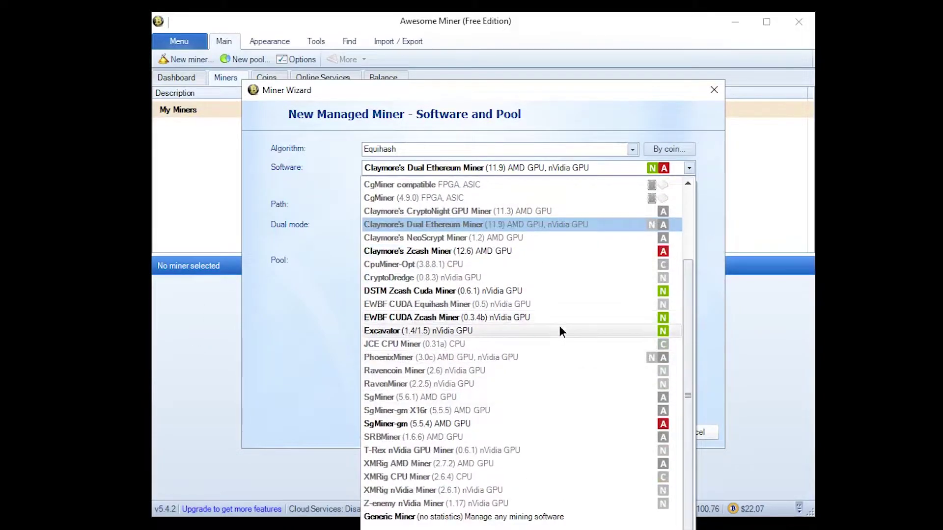
{"action": "scroll", "coordinate": [563, 388], "scroll_direction": "up", "scroll_amount": 5}
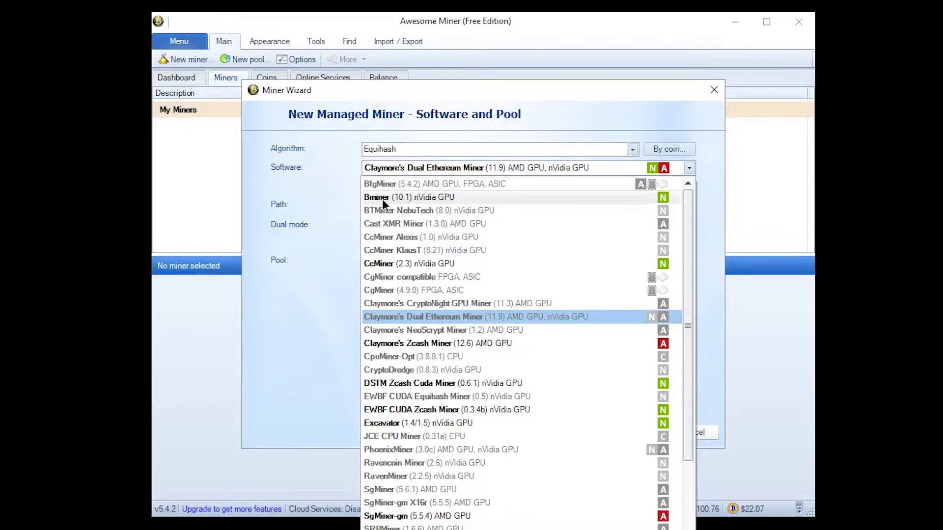
{"action": "scroll", "coordinate": [428, 353], "scroll_direction": "down", "scroll_amount": 3}
{"action": "scroll", "coordinate": [437, 380], "scroll_direction": "up", "scroll_amount": 3}
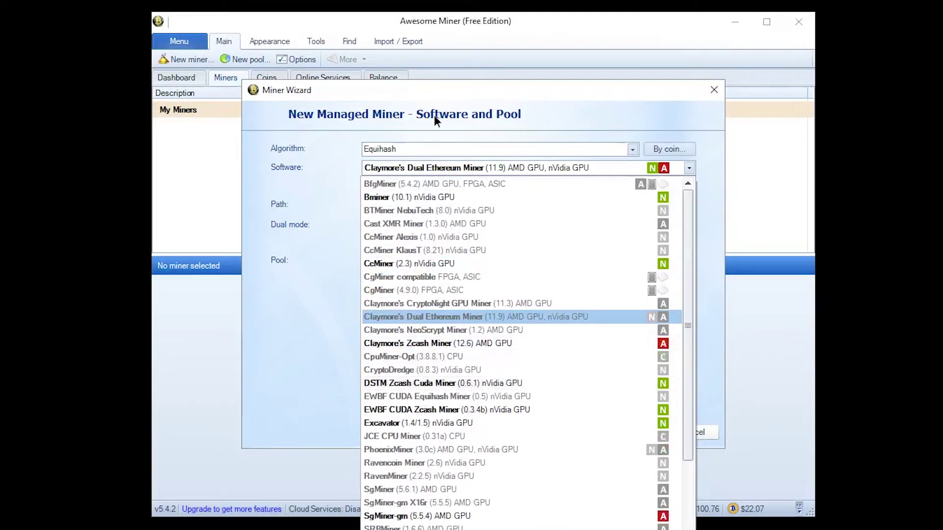
{"action": "left_click", "coordinate": [413, 149]}
{"action": "left_click", "coordinate": [389, 163]}
{"action": "left_click", "coordinate": [373, 149]}
{"action": "left_click", "coordinate": [332, 172]}
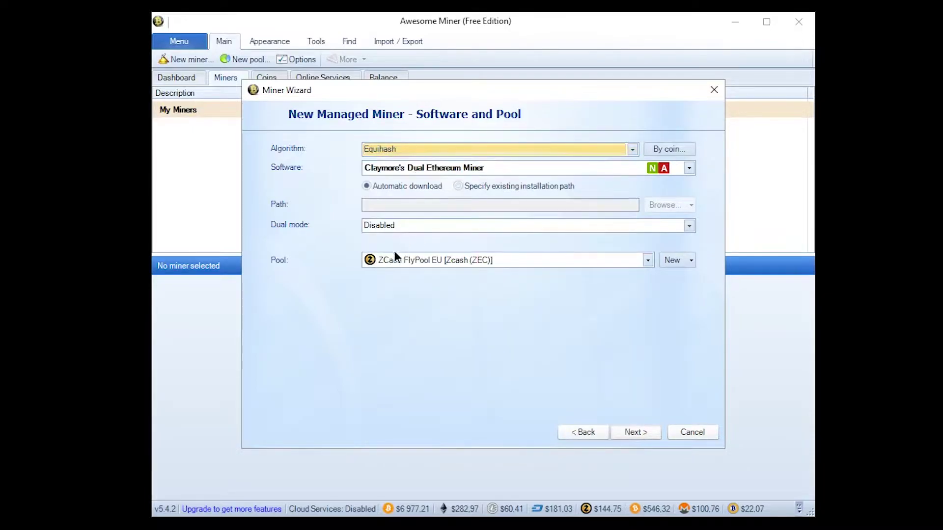
{"action": "left_click", "coordinate": [399, 167]}
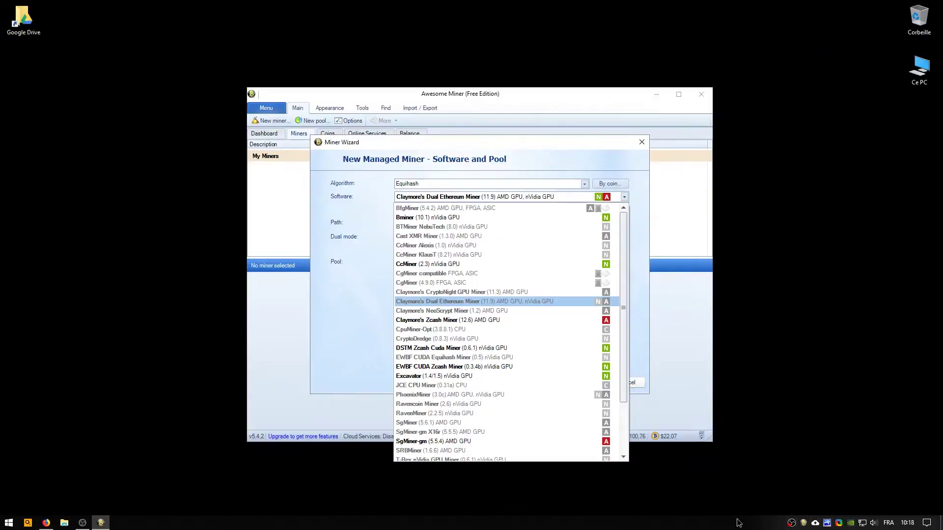
Check the computer's graphics card model in the Windows Task Manager's GPU performance details and close Task Manager.
{"action": "right_click", "coordinate": [739, 523]}
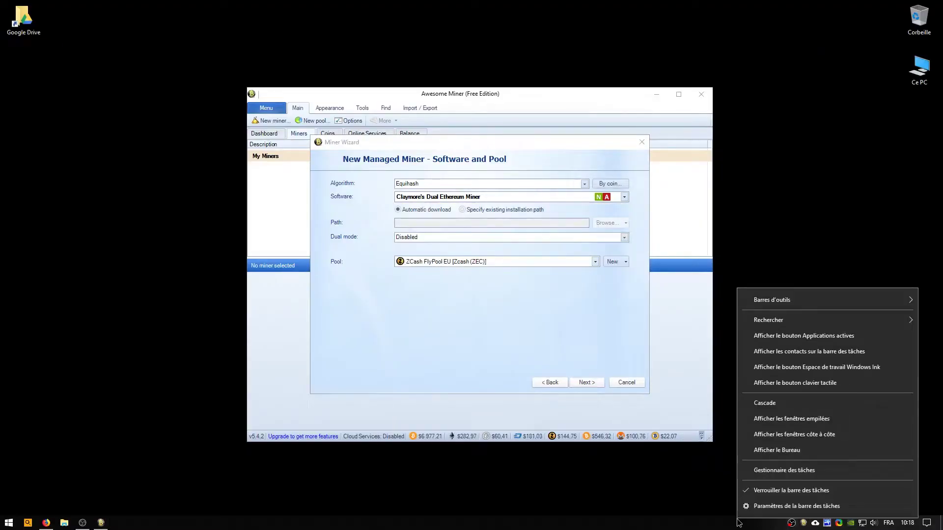
{"action": "left_click", "coordinate": [785, 470]}
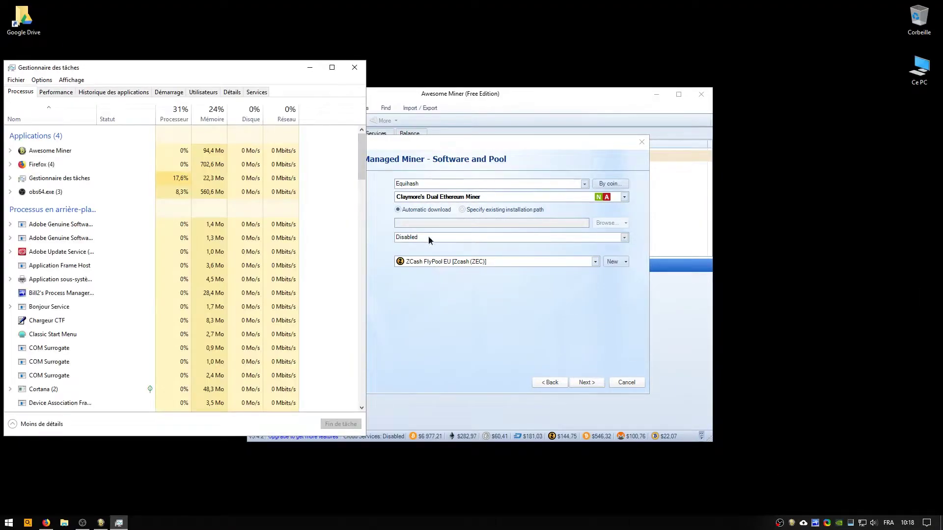
{"action": "left_click_drag", "start_coordinate": [162, 68], "coordinate": [560, 101]}
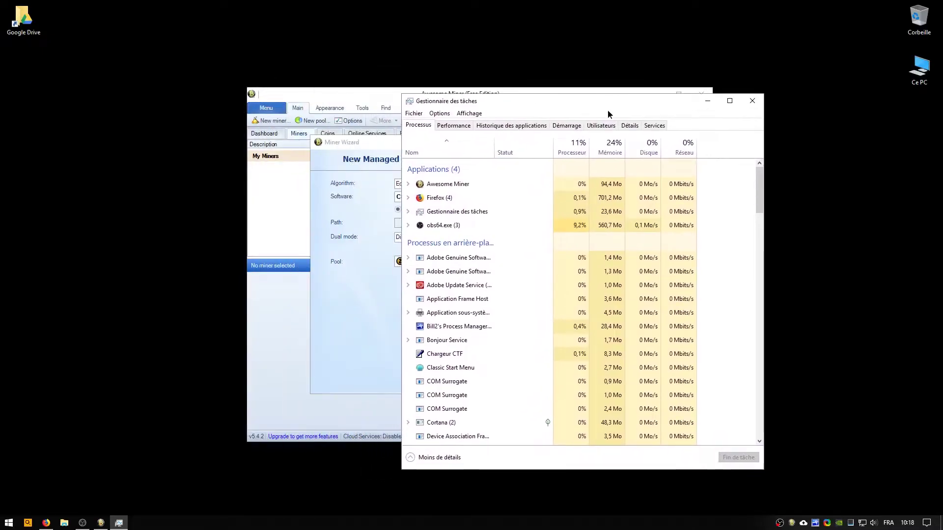
{"action": "left_click", "coordinate": [454, 126]}
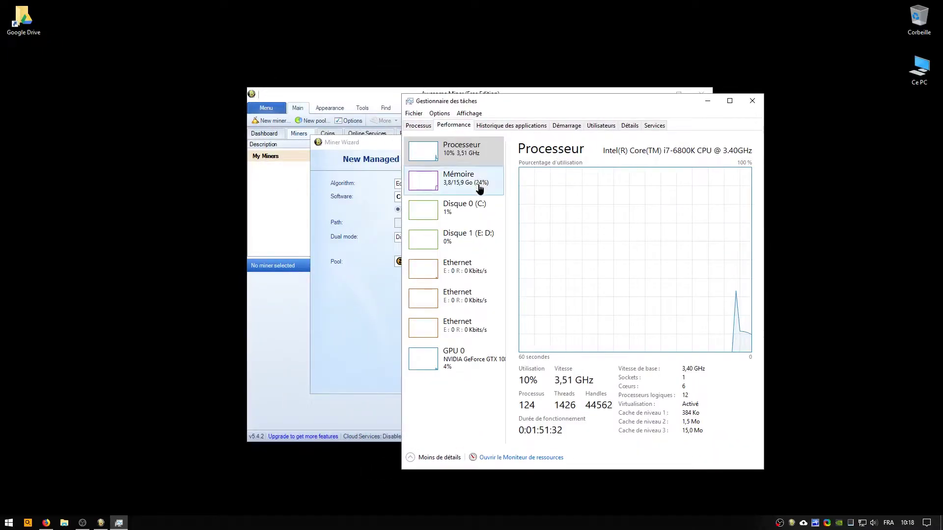
{"action": "left_click", "coordinate": [466, 363]}
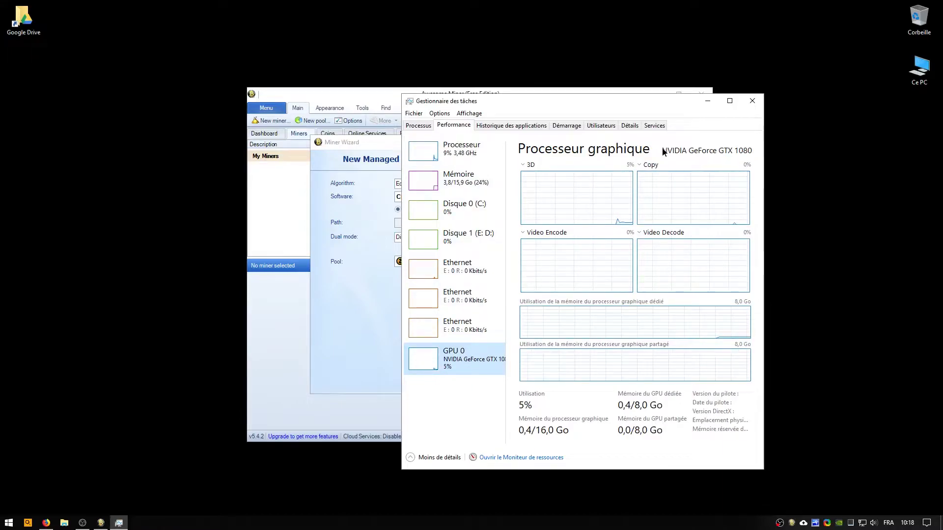
{"action": "left_click", "coordinate": [752, 101]}
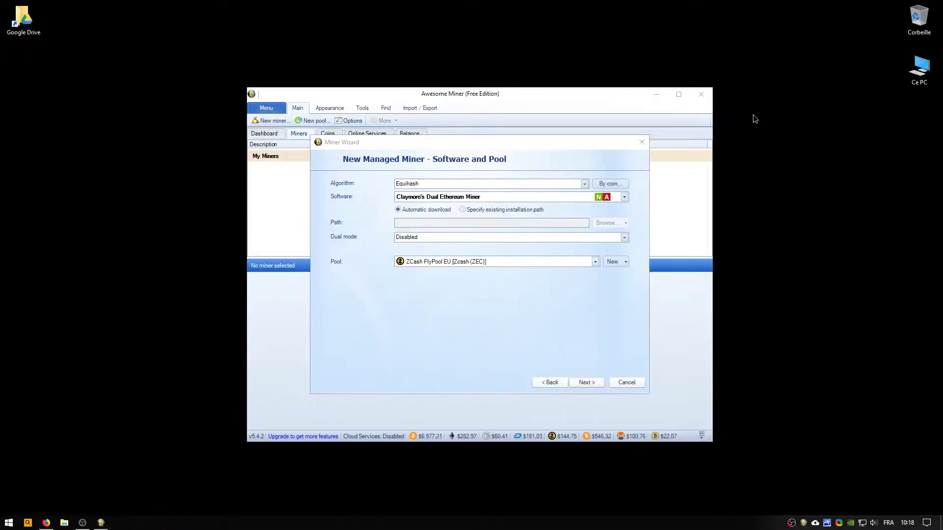
Set the mining software to EWBF CUDA Zcash Miner with automatic download, and keep ZCash FlyPool EU as the pool.
{"action": "left_click", "coordinate": [599, 199]}
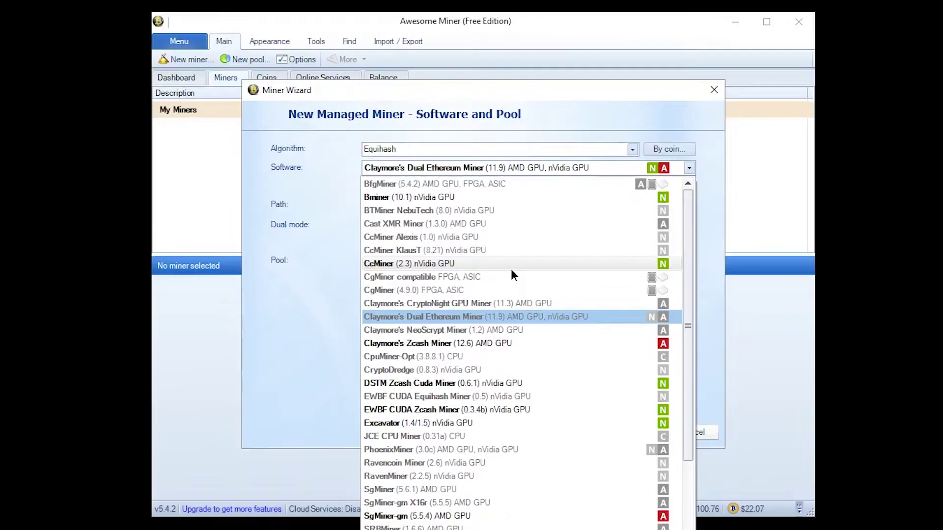
{"action": "scroll", "coordinate": [511, 275], "scroll_direction": "down", "scroll_amount": 3}
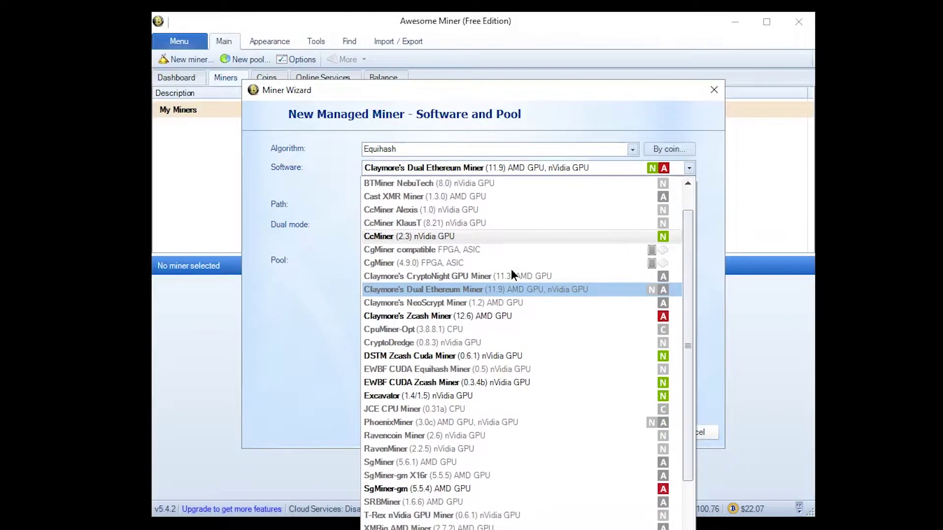
{"action": "scroll", "coordinate": [511, 275], "scroll_direction": "up", "scroll_amount": 3}
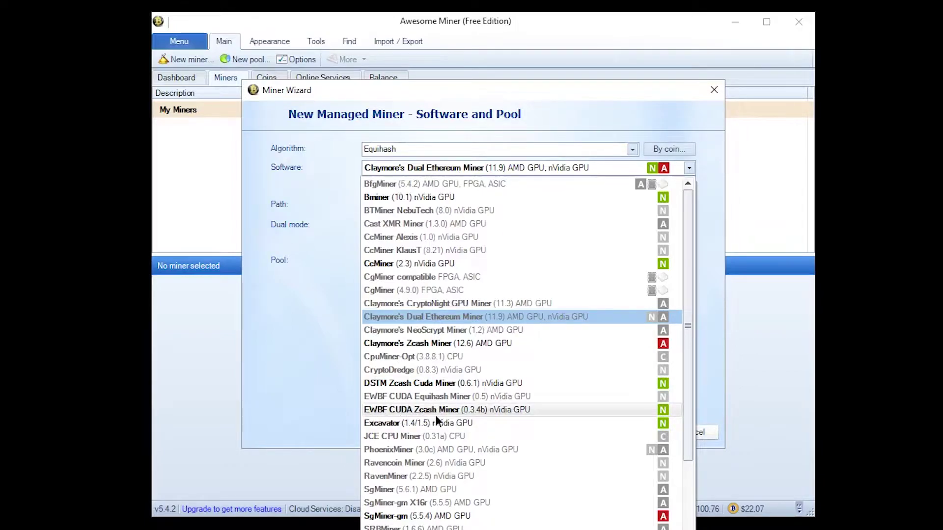
{"action": "left_click", "coordinate": [472, 412]}
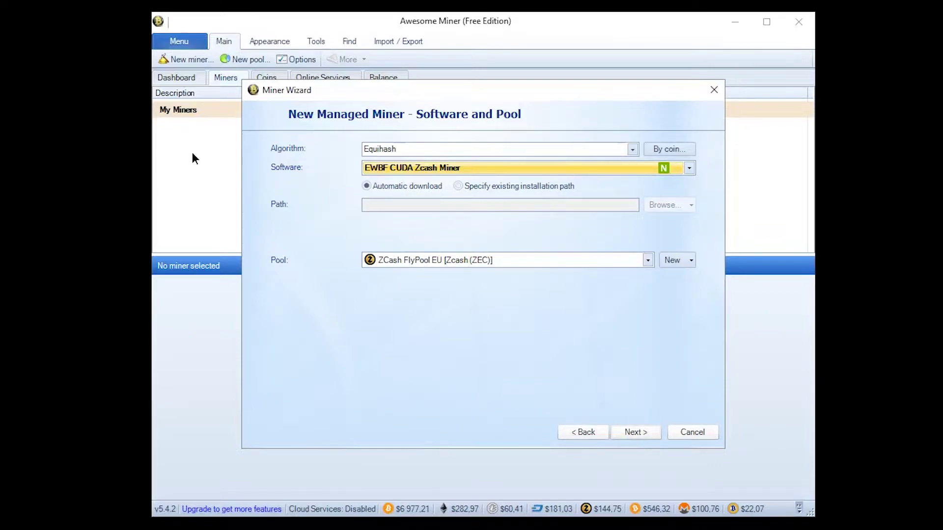
{"action": "left_click", "coordinate": [420, 187]}
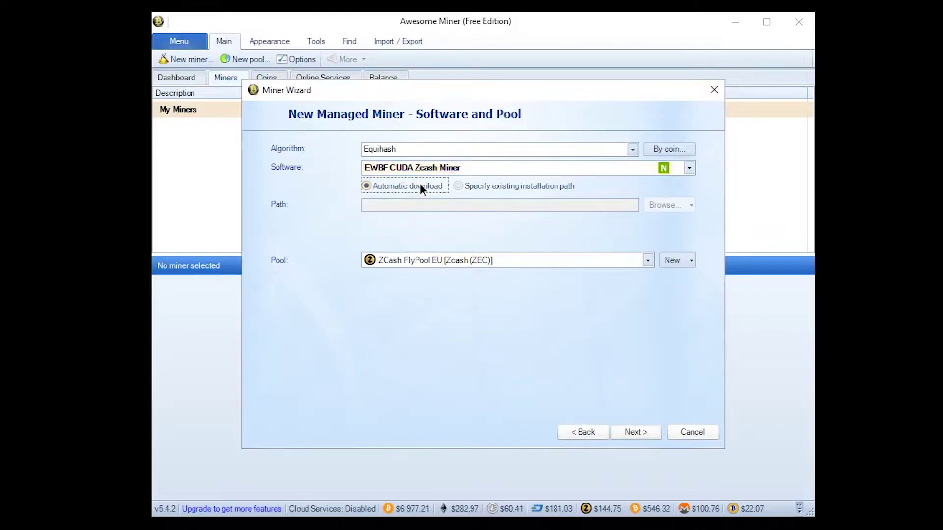
{"action": "left_click", "coordinate": [617, 263]}
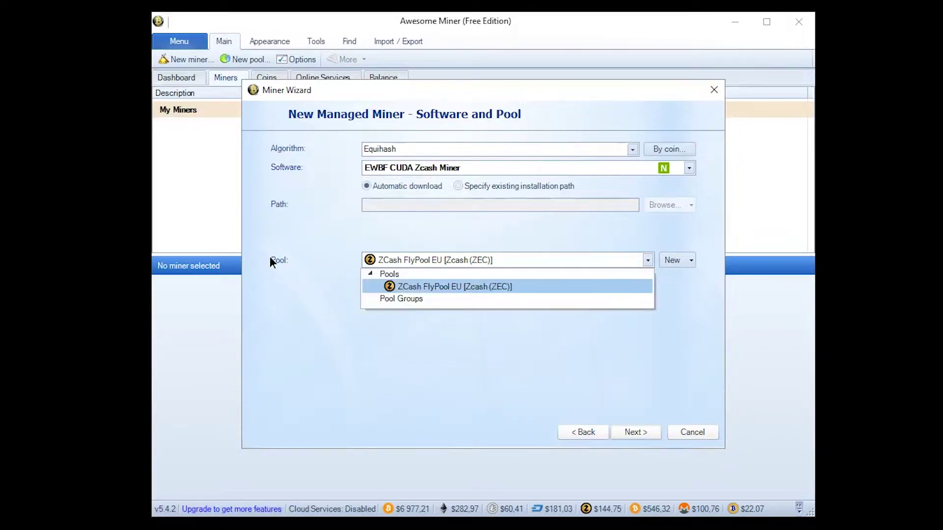
{"action": "left_click", "coordinate": [374, 289]}
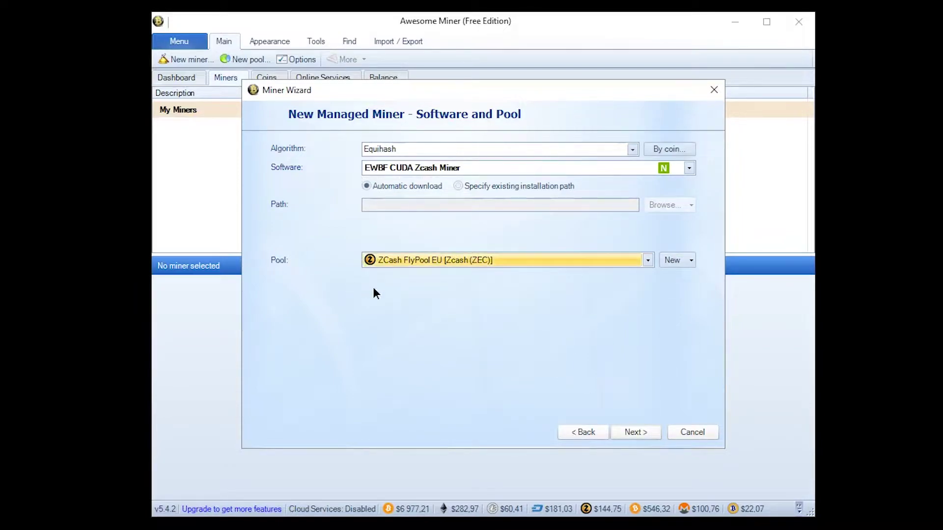
{"action": "left_click", "coordinate": [671, 260]}
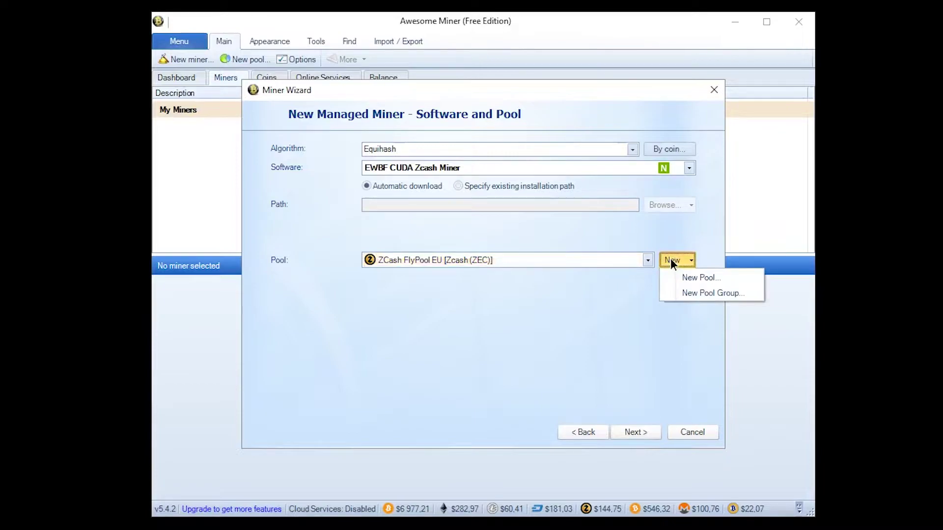
{"action": "left_click", "coordinate": [582, 265]}
{"action": "left_click", "coordinate": [674, 259]}
{"action": "left_click", "coordinate": [688, 282]}
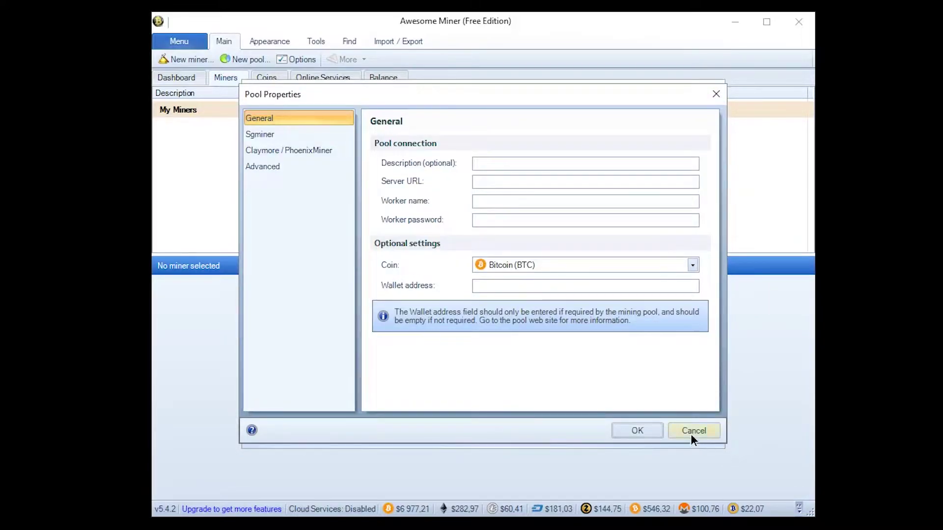
{"action": "left_click", "coordinate": [692, 433]}
Start creating a new pool and set its coin to Zcash (ZEC) from the Equihash group.
{"action": "left_click", "coordinate": [682, 259]}
{"action": "left_click", "coordinate": [688, 281]}
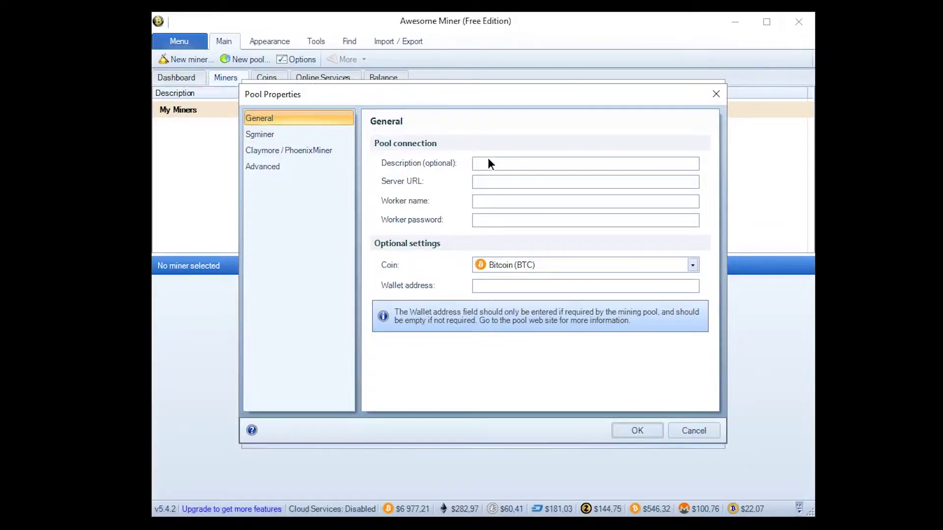
{"action": "left_click", "coordinate": [514, 266]}
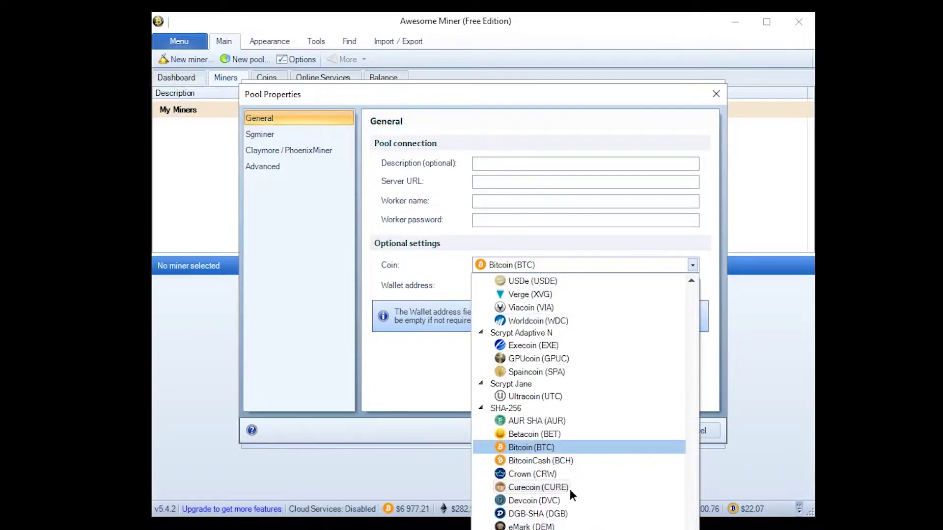
{"action": "scroll", "coordinate": [538, 496], "scroll_direction": "down", "scroll_amount": 10}
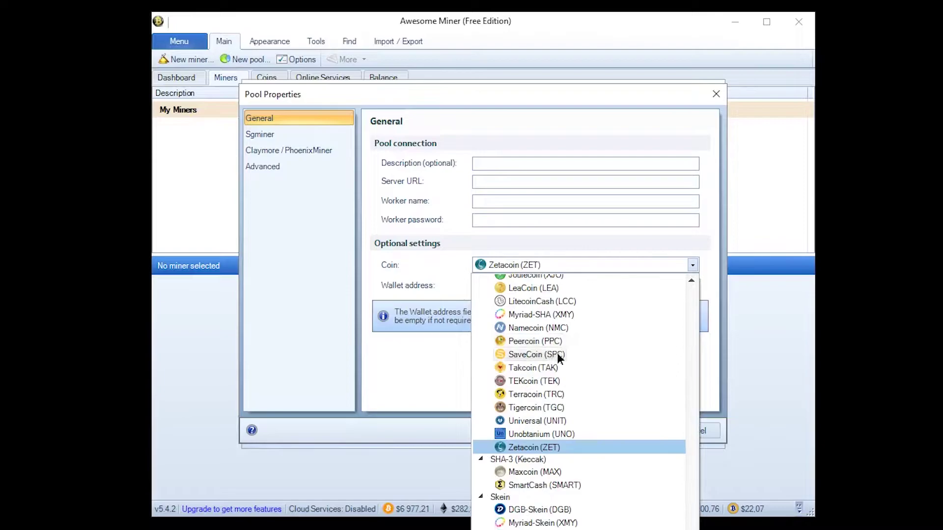
{"action": "scroll", "coordinate": [608, 494], "scroll_direction": "up", "scroll_amount": 15}
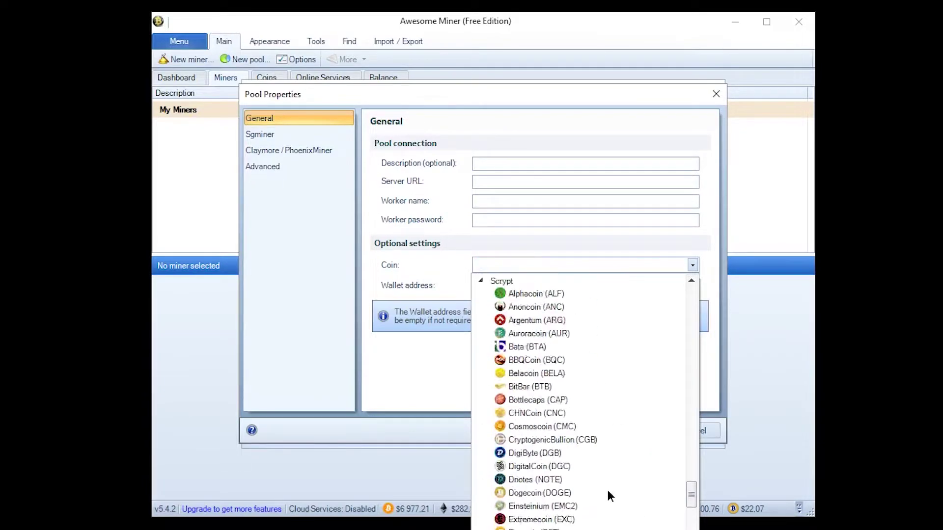
{"action": "scroll", "coordinate": [607, 490], "scroll_direction": "up", "scroll_amount": 12}
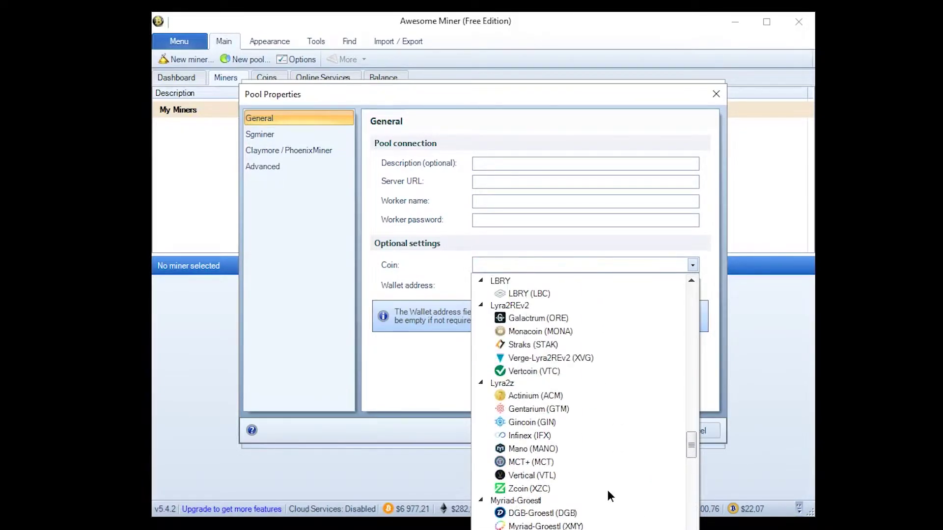
{"action": "scroll", "coordinate": [608, 495], "scroll_direction": "up", "scroll_amount": 12}
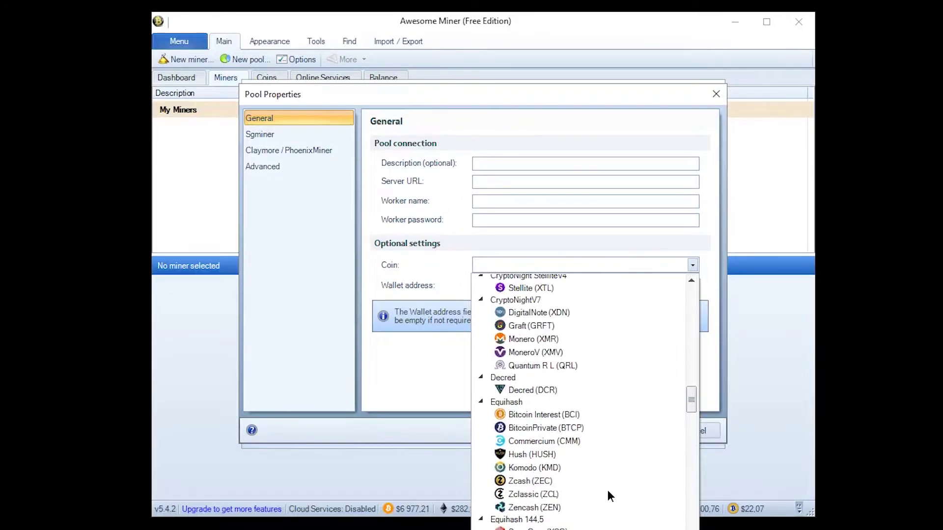
{"action": "scroll", "coordinate": [608, 490], "scroll_direction": "up", "scroll_amount": 8}
{"action": "scroll", "coordinate": [599, 470], "scroll_direction": "down", "scroll_amount": 7}
{"action": "scroll", "coordinate": [599, 470], "scroll_direction": "down", "scroll_amount": 15}
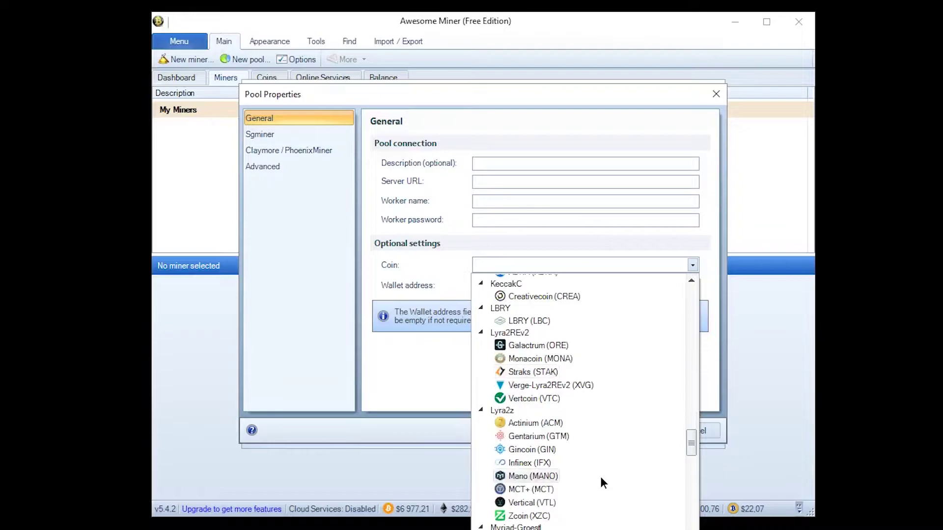
{"action": "scroll", "coordinate": [600, 481], "scroll_direction": "down", "scroll_amount": 4}
{"action": "scroll", "coordinate": [601, 482], "scroll_direction": "down", "scroll_amount": 6}
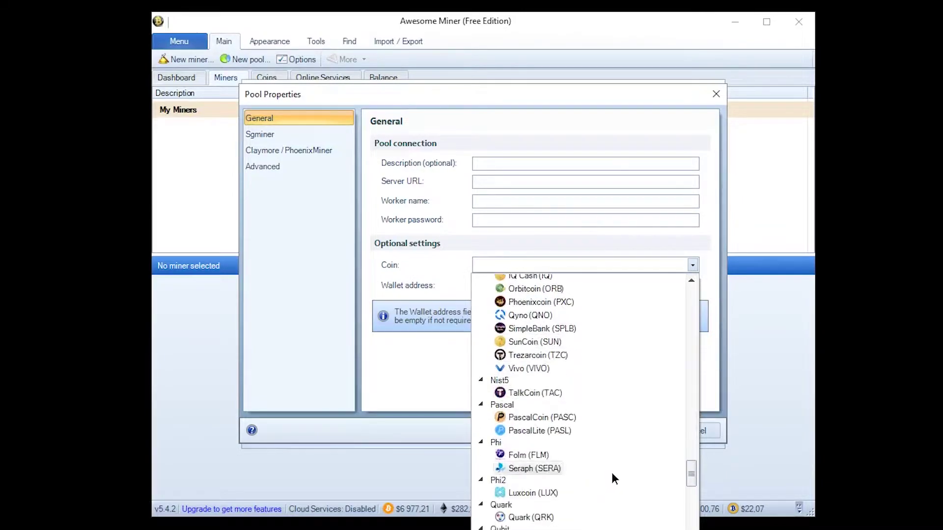
{"action": "scroll", "coordinate": [609, 481], "scroll_direction": "down", "scroll_amount": 15}
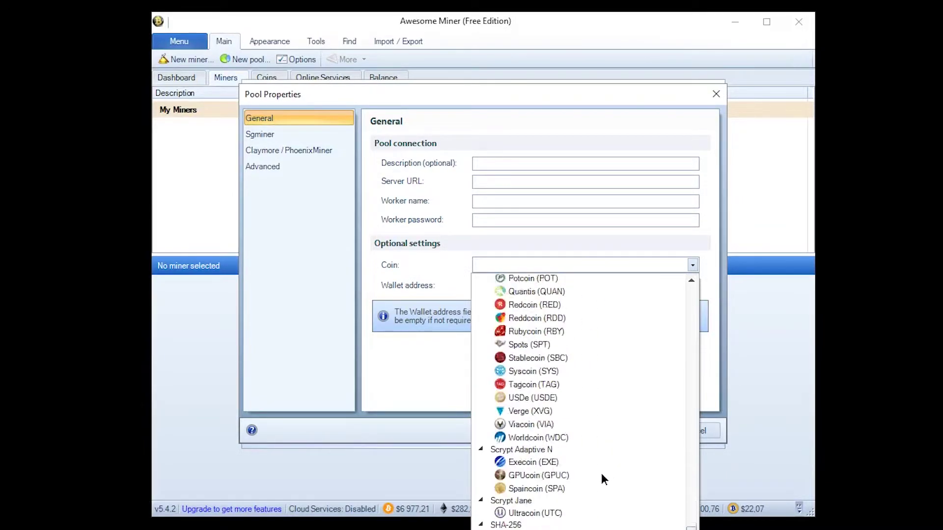
{"action": "scroll", "coordinate": [606, 491], "scroll_direction": "down", "scroll_amount": 10}
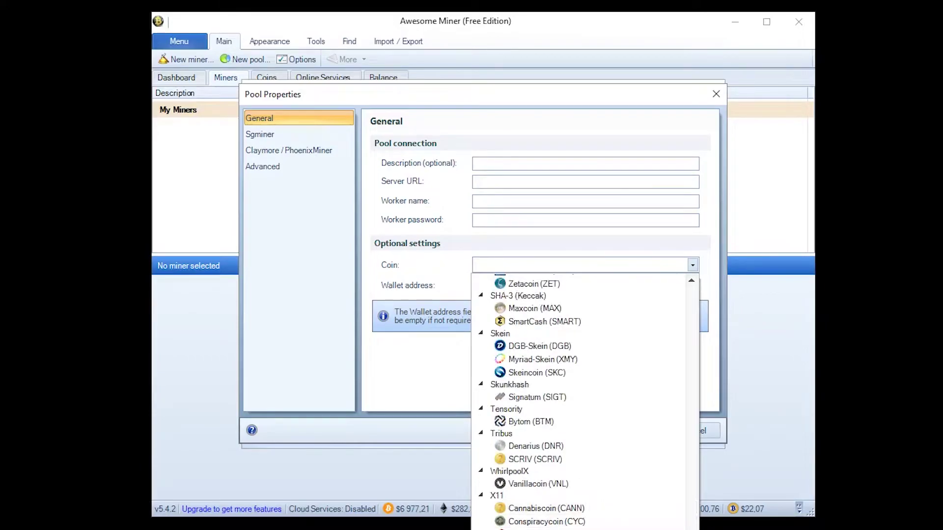
{"action": "left_click", "coordinate": [550, 529]}
{"action": "left_click", "coordinate": [542, 265]}
{"action": "scroll", "coordinate": [646, 476], "scroll_direction": "up", "scroll_amount": 10}
{"action": "left_click_drag", "start_coordinate": [691, 525], "coordinate": [674, 445]}
{"action": "scroll", "coordinate": [674, 444], "scroll_direction": "up", "scroll_amount": 9}
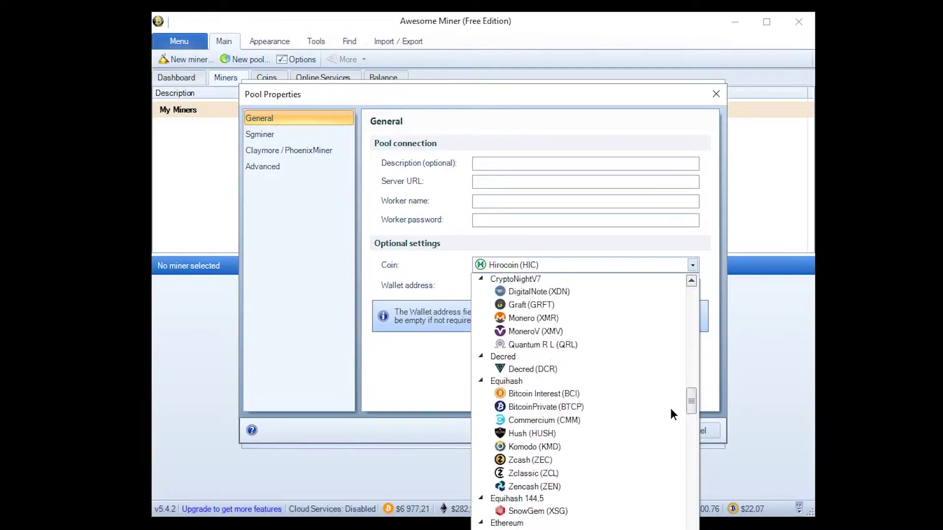
{"action": "left_click", "coordinate": [530, 460]}
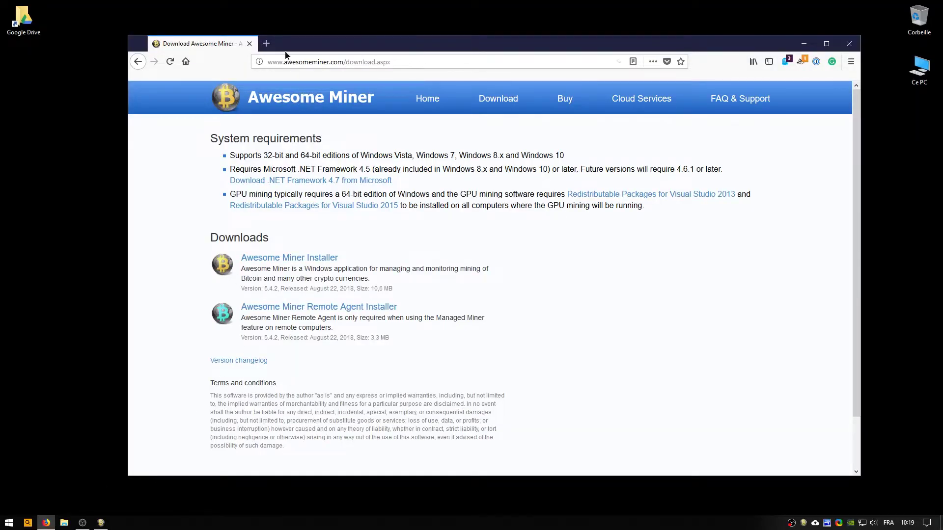
Switch to the browser, search the web for "pool zcash" in a new tab and open the Flypool Zcash site.
{"action": "left_click", "coordinate": [265, 44]}
{"action": "type", "text": "pool "}
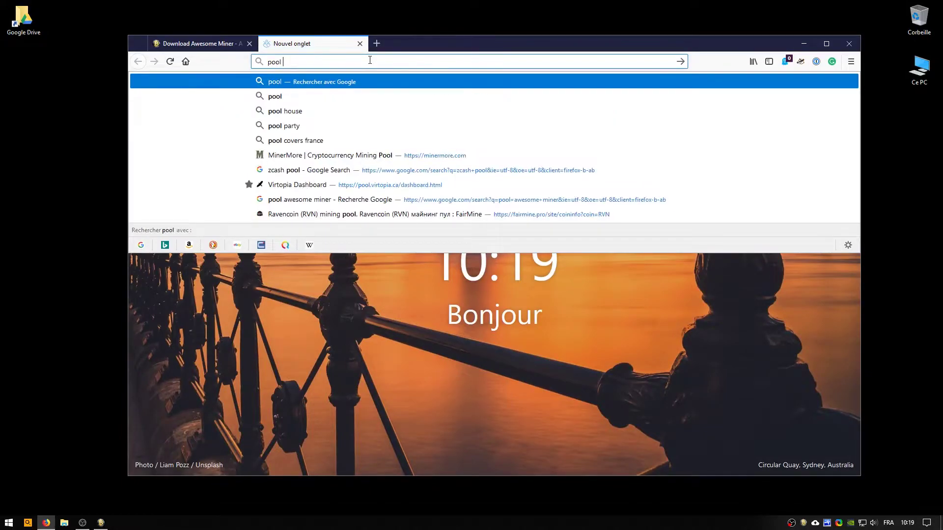
{"action": "type", "text": "zcash"}
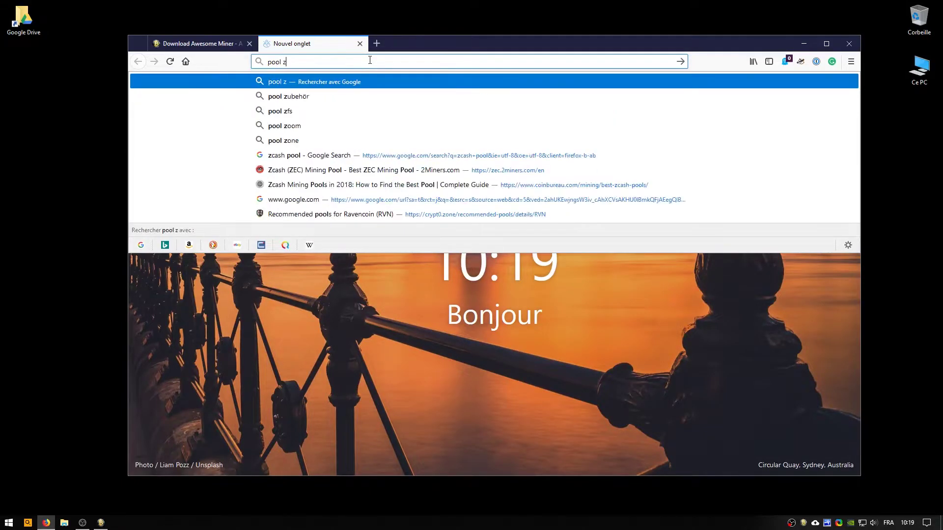
{"action": "key", "text": "Return"}
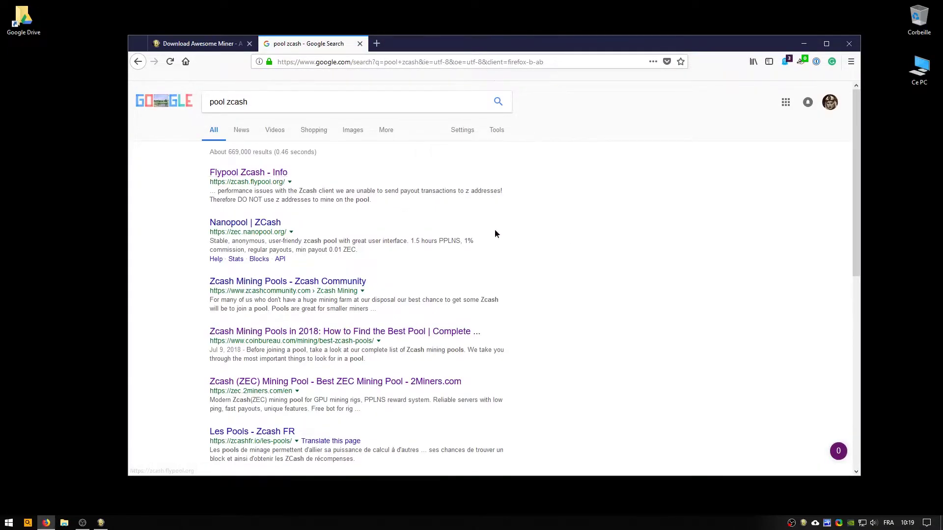
{"action": "left_click", "coordinate": [256, 176]}
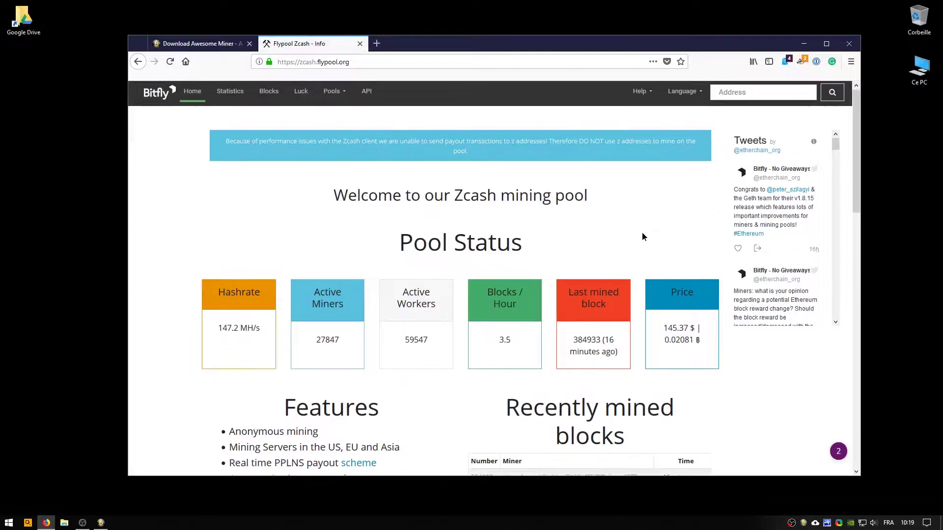
Examine the Flypool Zcash pool's status figures, feature list and available mining server regions.
{"action": "scroll", "coordinate": [641, 232], "scroll_direction": "down", "scroll_amount": 2}
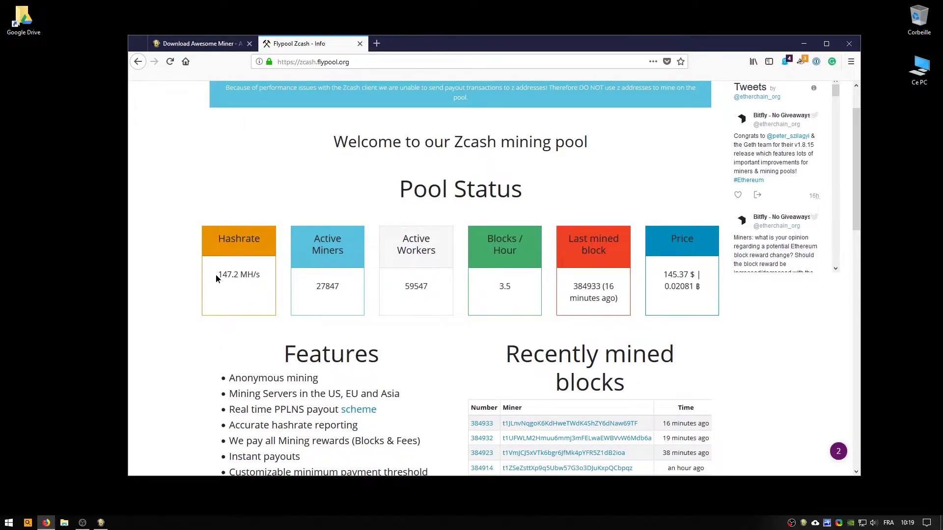
{"action": "scroll", "coordinate": [236, 273], "scroll_direction": "down", "scroll_amount": 6}
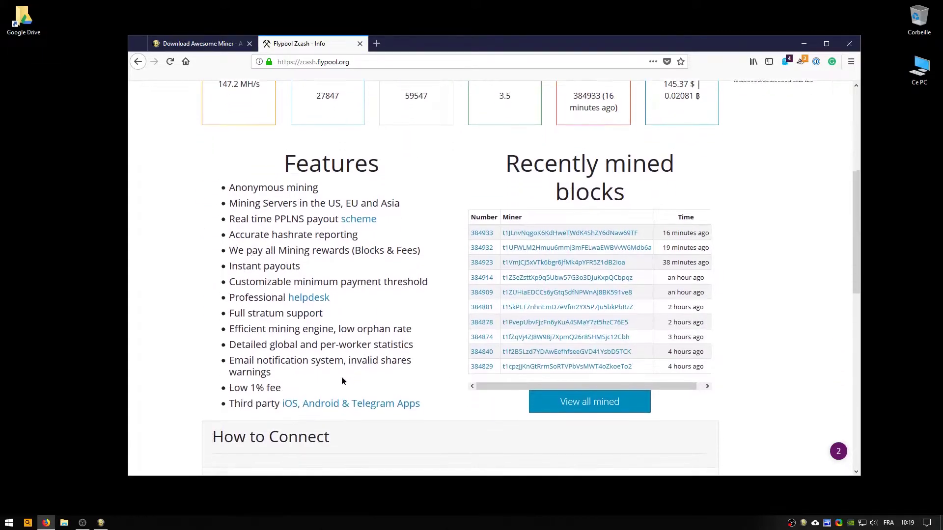
{"action": "scroll", "coordinate": [343, 377], "scroll_direction": "up", "scroll_amount": 8}
{"action": "scroll", "coordinate": [346, 377], "scroll_direction": "down", "scroll_amount": 2}
{"action": "scroll", "coordinate": [349, 376], "scroll_direction": "down", "scroll_amount": 10}
{"action": "scroll", "coordinate": [610, 304], "scroll_direction": "up", "scroll_amount": 6}
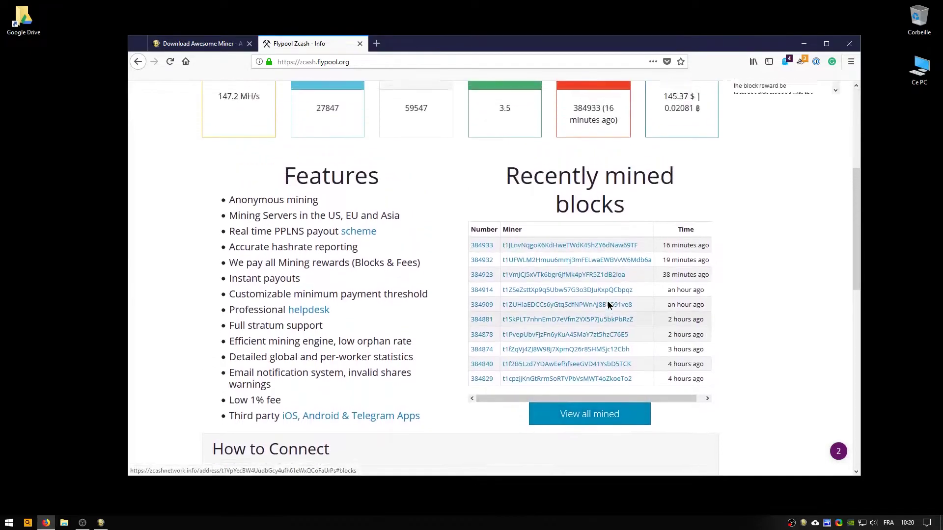
{"action": "left_click_drag", "start_coordinate": [229, 282], "coordinate": [344, 289]}
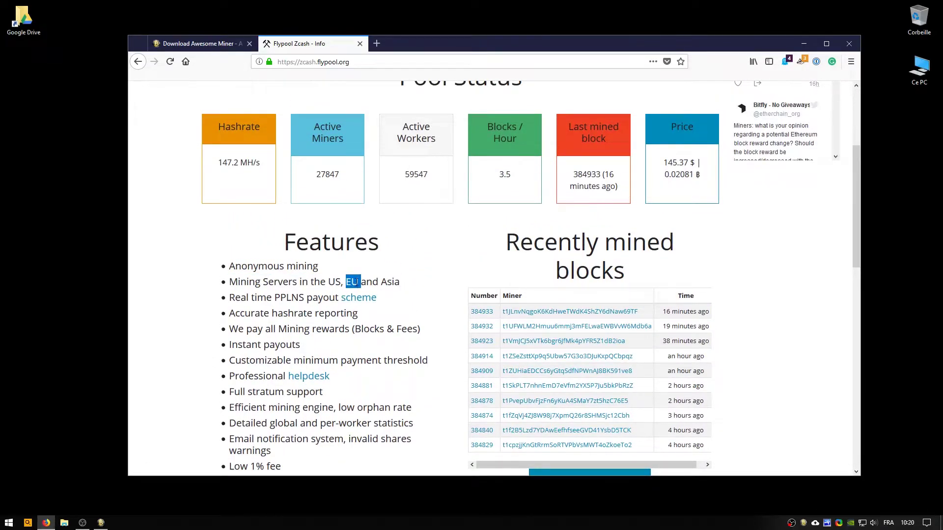
{"action": "scroll", "coordinate": [360, 283], "scroll_direction": "up", "scroll_amount": 5}
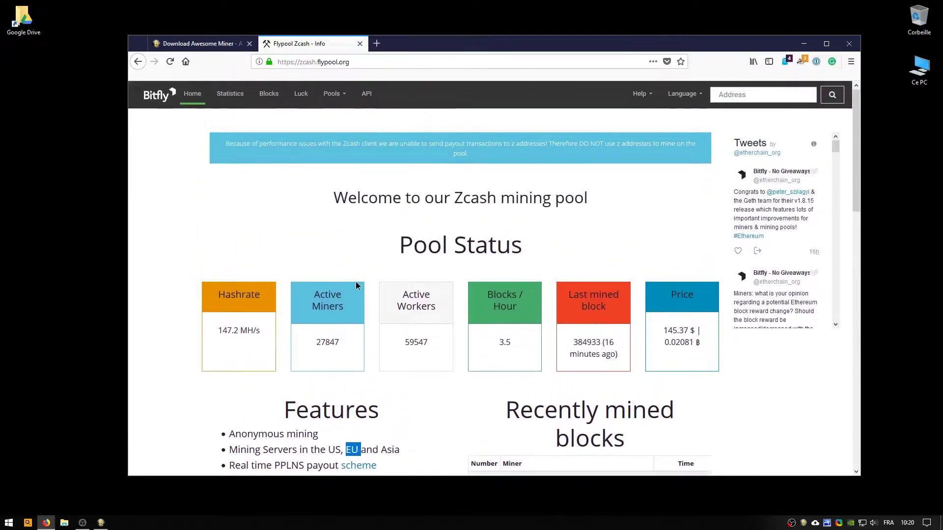
{"action": "scroll", "coordinate": [568, 229], "scroll_direction": "down", "scroll_amount": 5}
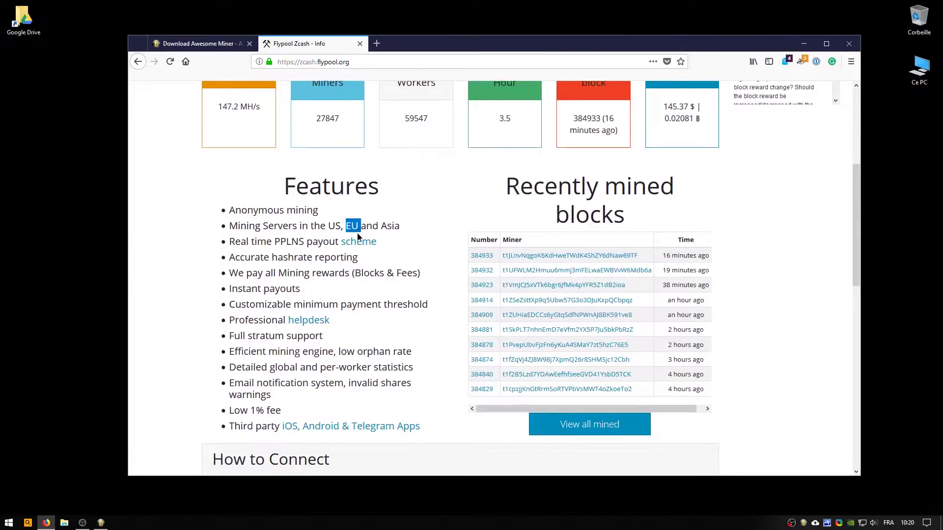
{"action": "scroll", "coordinate": [354, 230], "scroll_direction": "down", "scroll_amount": 2}
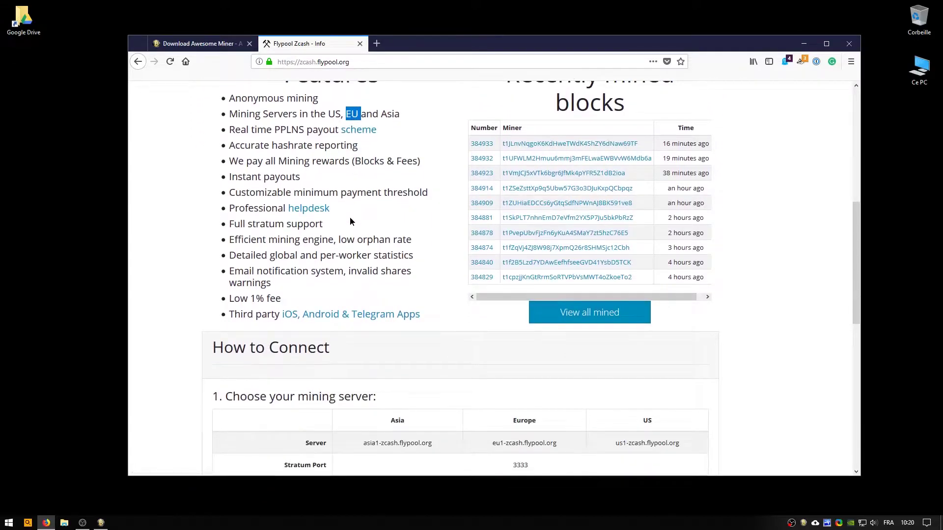
{"action": "left_click", "coordinate": [169, 215]}
Examine Flypool's How to Connect section for the mining servers, stratum ports, username and password requirements.
{"action": "scroll", "coordinate": [177, 216], "scroll_direction": "down", "scroll_amount": 3}
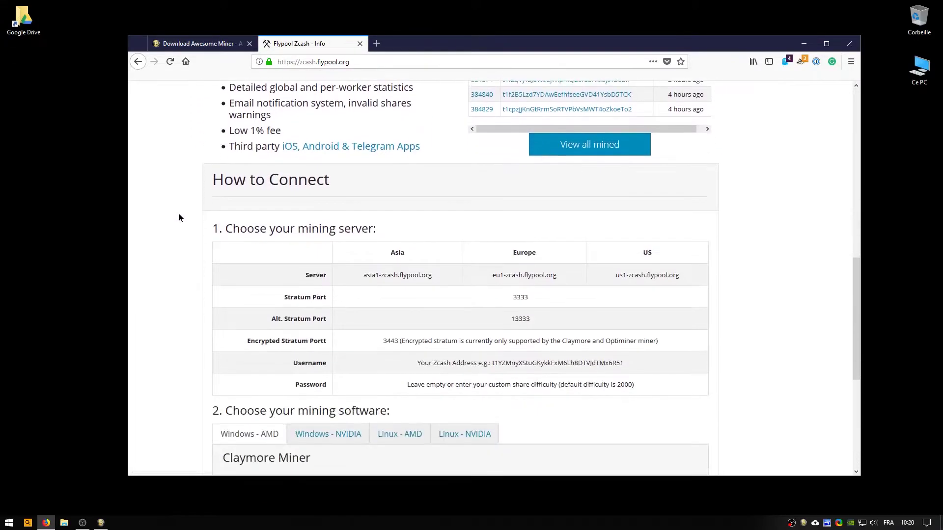
{"action": "scroll", "coordinate": [184, 213], "scroll_direction": "down", "scroll_amount": 1}
{"action": "double_click", "coordinate": [304, 124]}
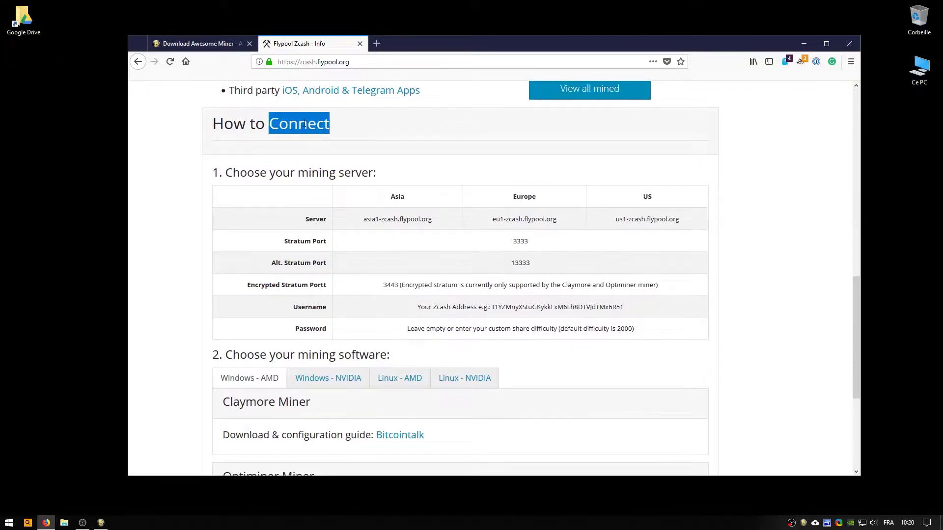
{"action": "left_click", "coordinate": [277, 283]}
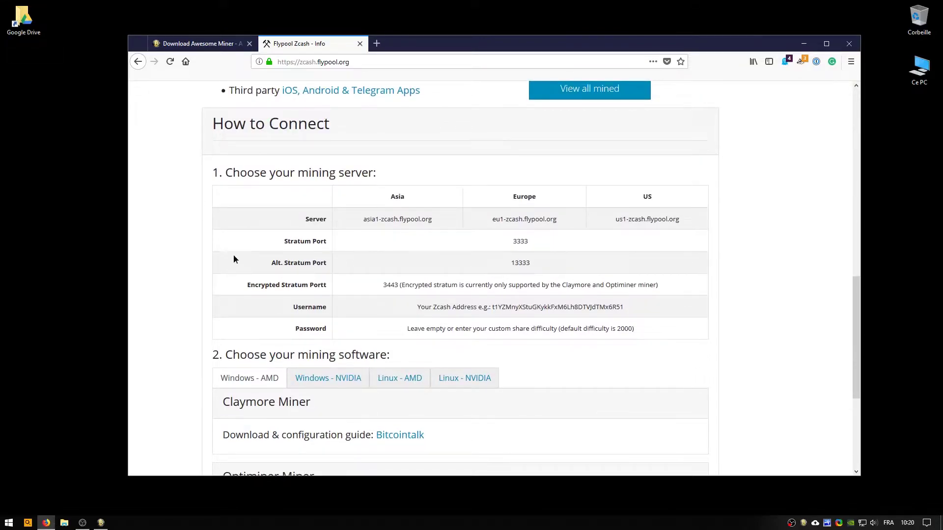
{"action": "left_click_drag", "start_coordinate": [291, 215], "coordinate": [515, 217]}
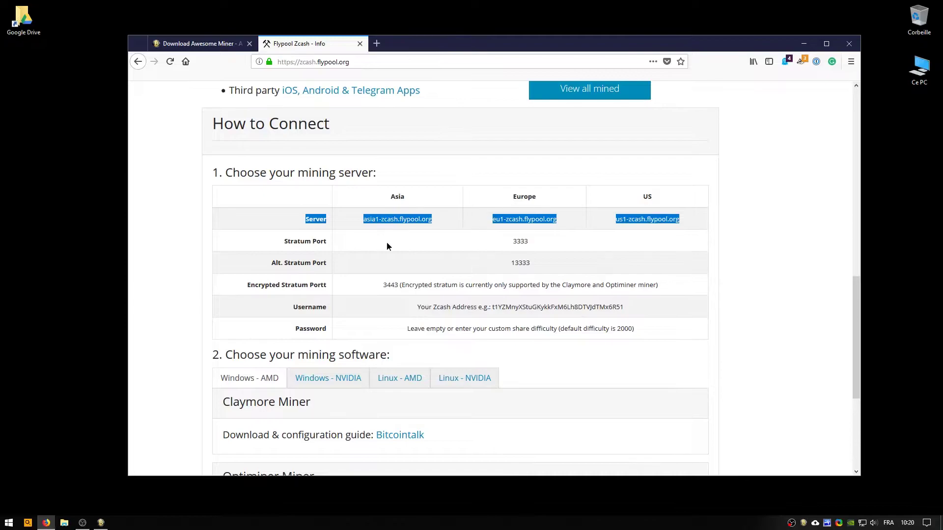
{"action": "left_click_drag", "start_coordinate": [378, 242], "coordinate": [556, 250]}
{"action": "left_click_drag", "start_coordinate": [392, 305], "coordinate": [462, 333]}
{"action": "double_click", "coordinate": [462, 330]}
{"action": "triple_click", "coordinate": [462, 332]}
{"action": "left_click", "coordinate": [547, 343]}
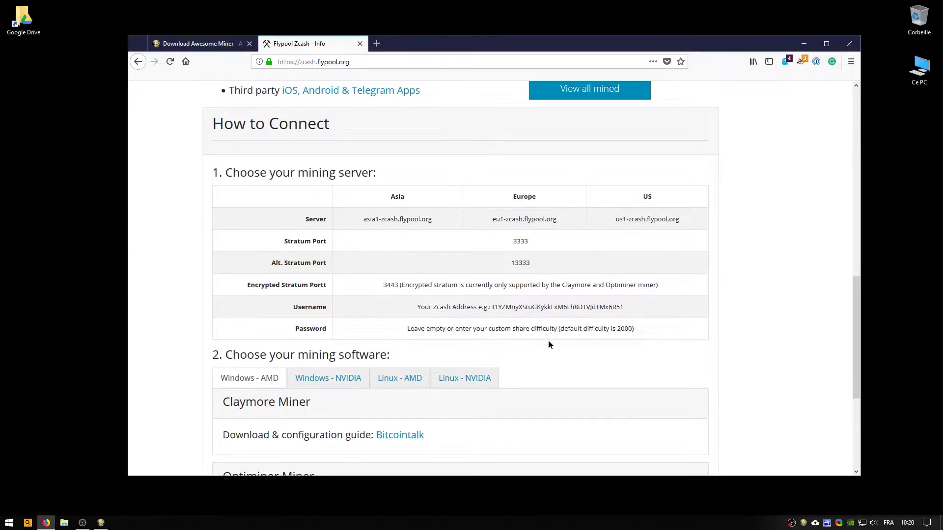
{"action": "scroll", "coordinate": [481, 300], "scroll_direction": "down", "scroll_amount": 4}
{"action": "scroll", "coordinate": [393, 410], "scroll_direction": "up", "scroll_amount": 7}
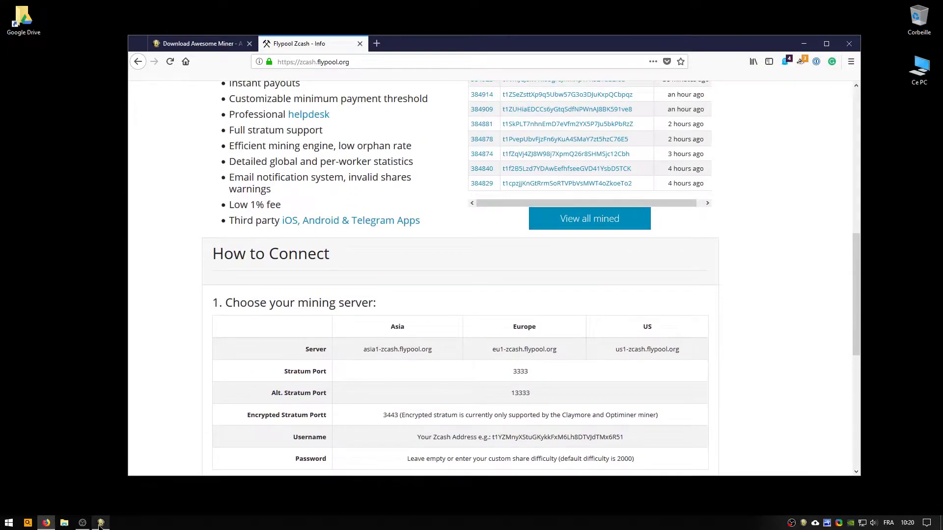
{"action": "scroll", "coordinate": [339, 388], "scroll_direction": "down", "scroll_amount": 1}
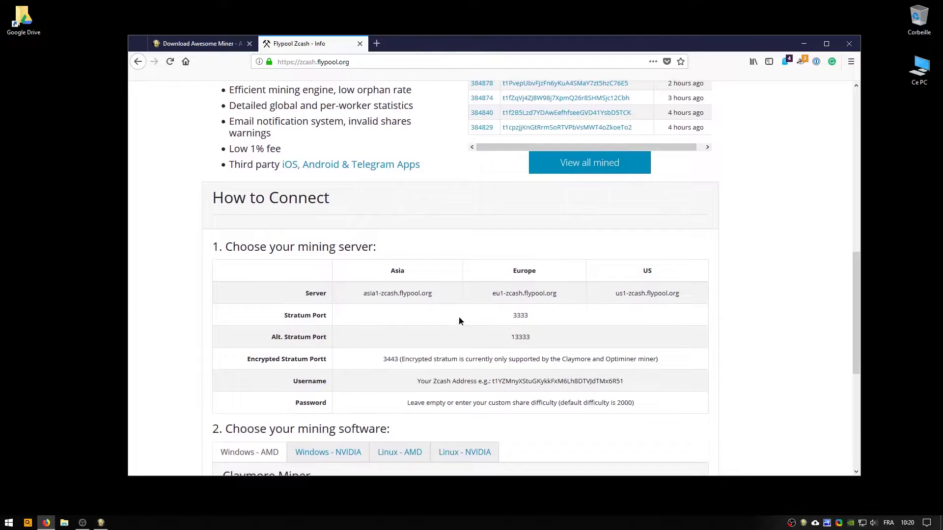
Copy Flypool's Europe server address, switch to Awesome Miner and begin the new pool's server URL with stratum+tcp://.
{"action": "triple_click", "coordinate": [531, 295]}
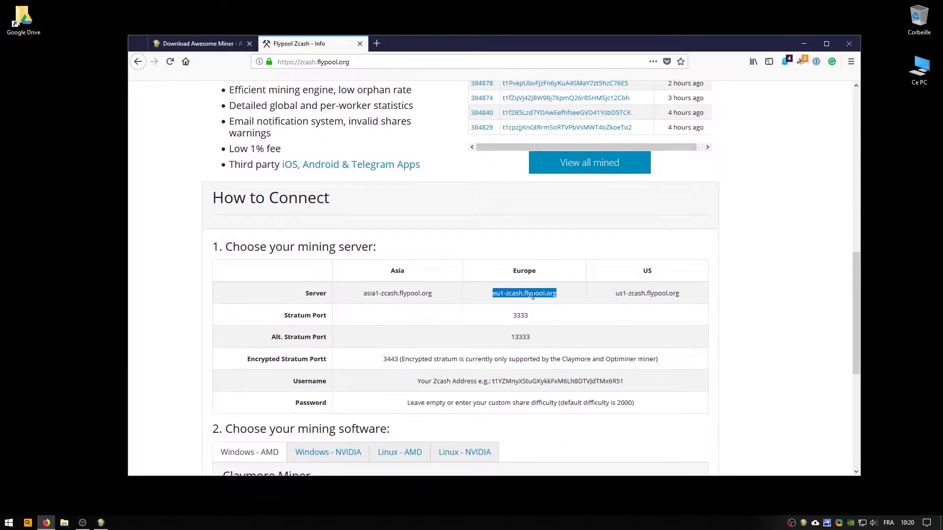
{"action": "right_click", "coordinate": [532, 296]}
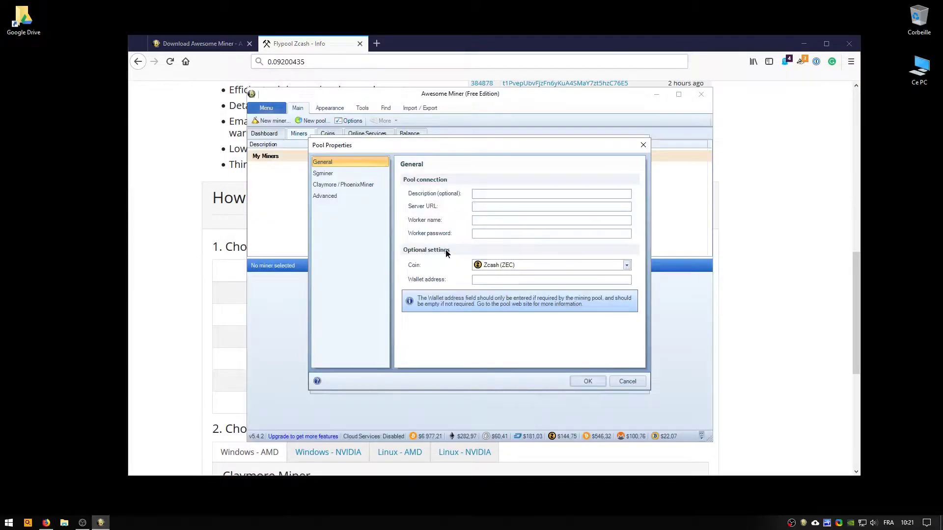
{"action": "left_click", "coordinate": [503, 207]}
{"action": "type", "text": "stratum+tcp://"}
{"action": "left_click", "coordinate": [760, 251]}
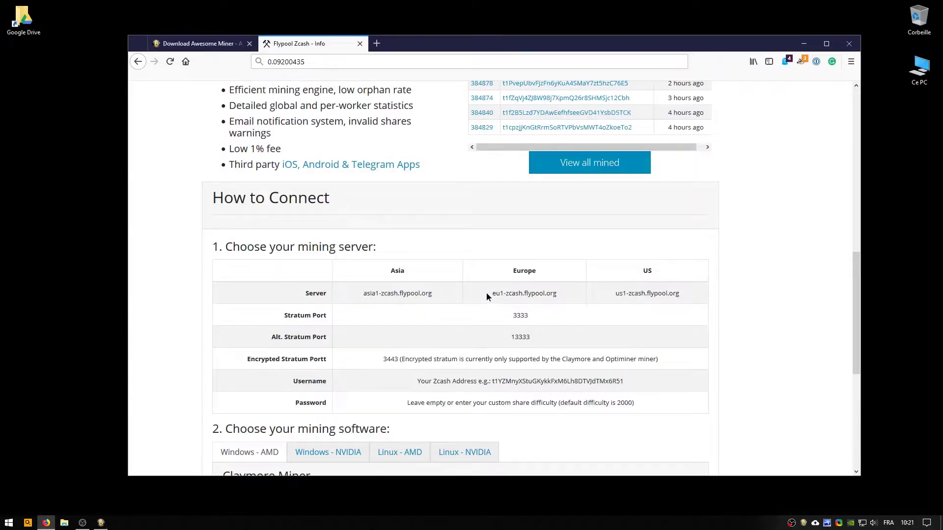
Copy eu1-zcash.flypool.org from the Flypool page and append it to the pool's server URL in Awesome Miner.
{"action": "left_click_drag", "start_coordinate": [486, 293], "coordinate": [584, 293]}
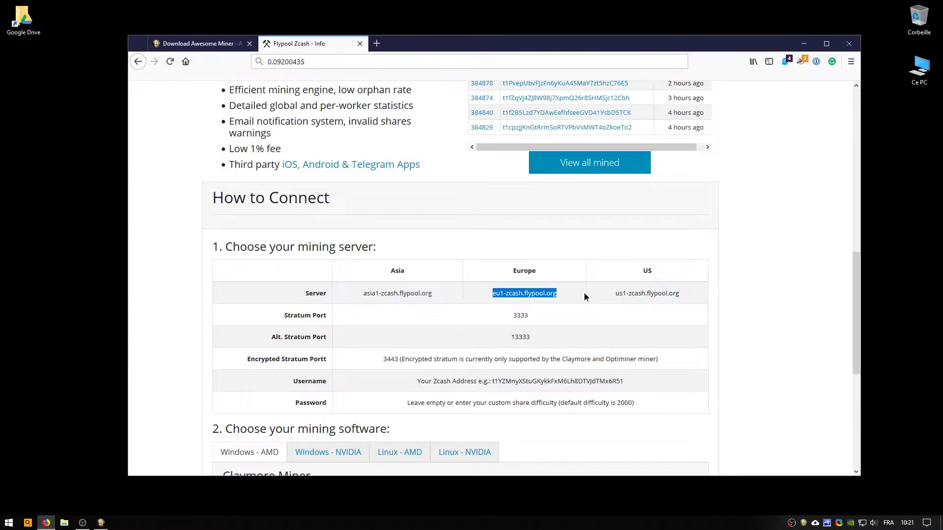
{"action": "right_click", "coordinate": [533, 293]}
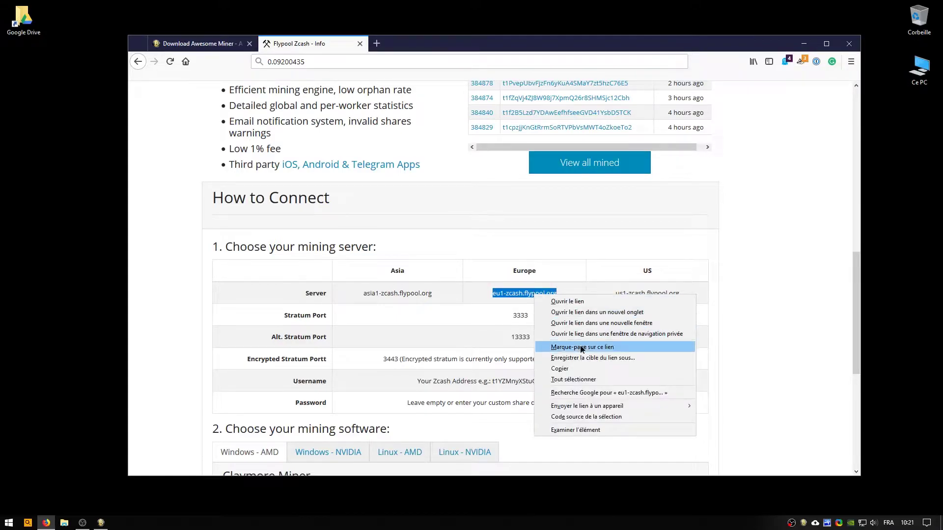
{"action": "left_click", "coordinate": [571, 368]}
{"action": "left_click", "coordinate": [100, 522]}
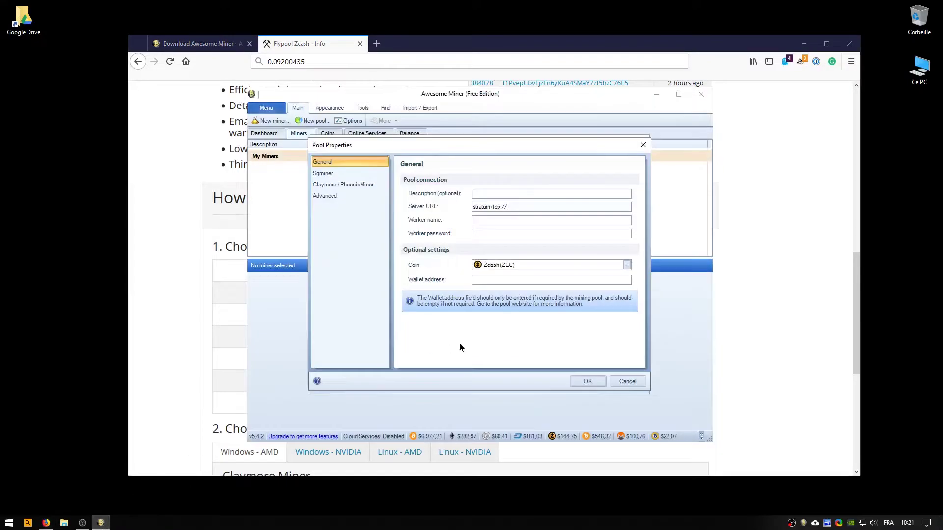
{"action": "right_click", "coordinate": [516, 206]}
{"action": "left_click", "coordinate": [541, 248]}
{"action": "left_click", "coordinate": [520, 221]}
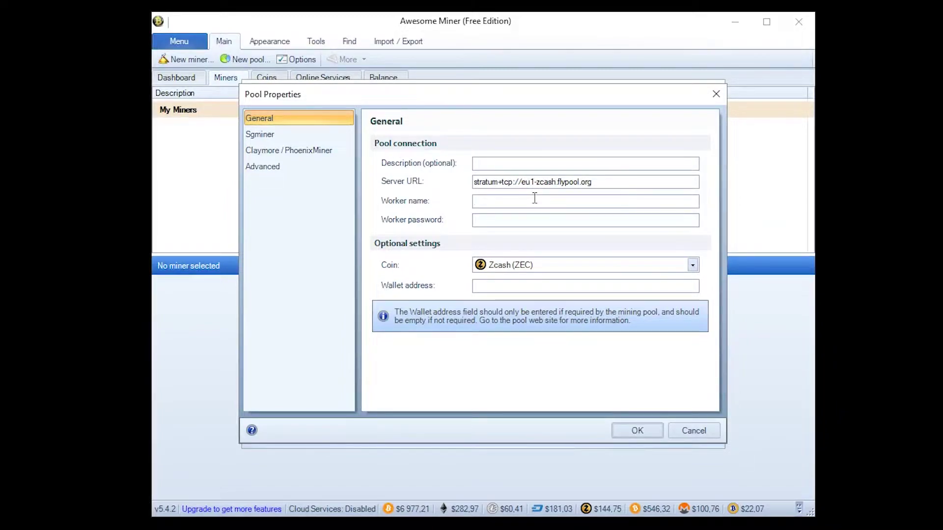
{"action": "left_click", "coordinate": [600, 182]}
{"action": "left_click", "coordinate": [600, 182]}
Paste the Zcash wallet address as the pool's worker name.
{"action": "left_click", "coordinate": [511, 200]}
{"action": "right_click", "coordinate": [523, 201]}
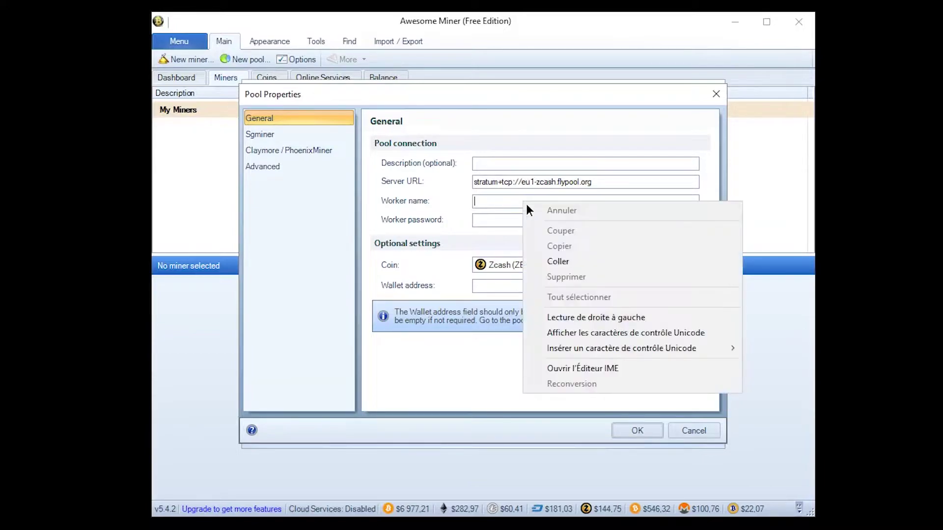
{"action": "left_click", "coordinate": [592, 263]}
{"action": "left_click_drag", "start_coordinate": [625, 202], "coordinate": [432, 210]}
{"action": "left_click_drag", "start_coordinate": [626, 201], "coordinate": [219, 225]}
{"action": "left_click", "coordinate": [641, 201]}
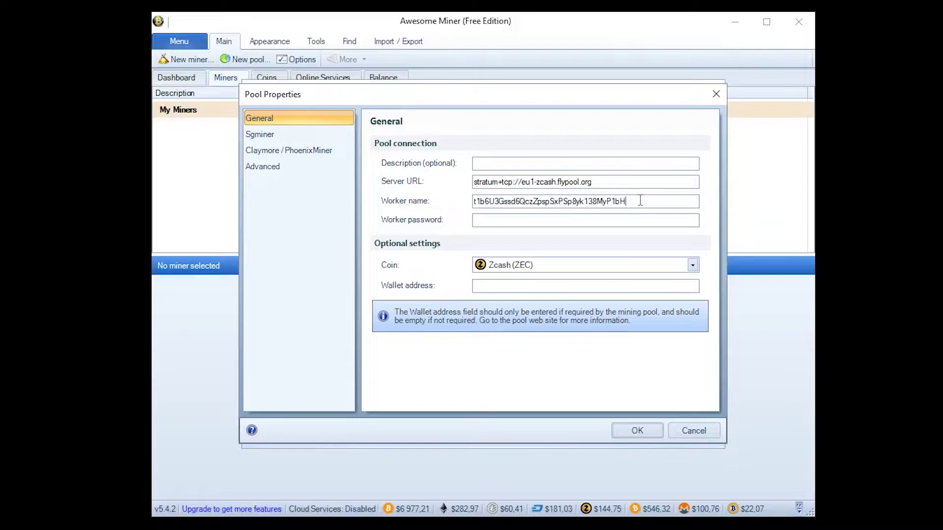
{"action": "left_click_drag", "start_coordinate": [652, 202], "coordinate": [449, 194]}
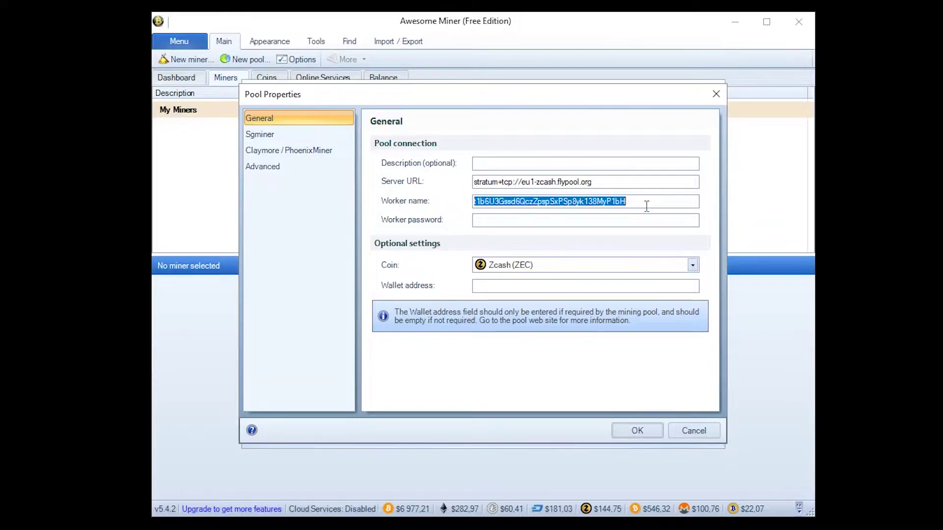
{"action": "left_click", "coordinate": [647, 201]}
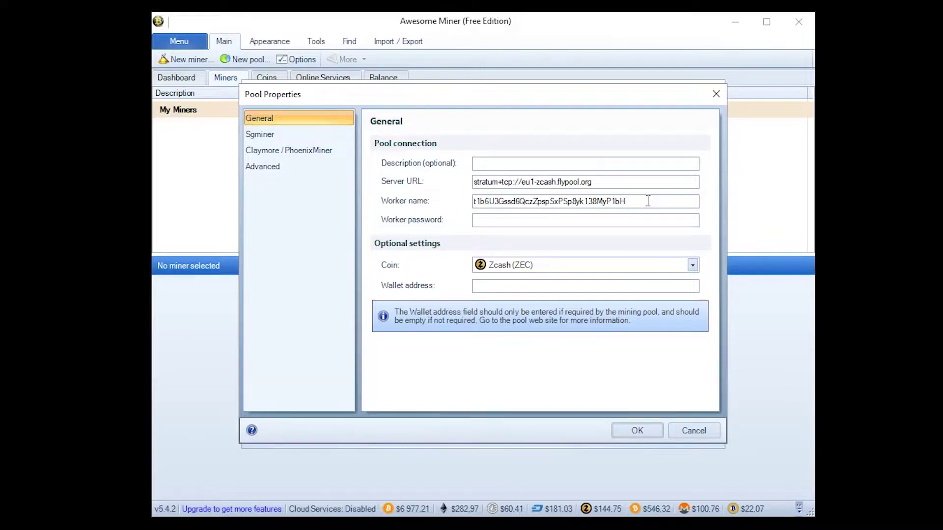
Set the pool's description to "Flypool Zcash tuto".
{"action": "left_click", "coordinate": [524, 223]}
{"action": "right_click", "coordinate": [525, 220]}
{"action": "key", "text": "Escape"}
{"action": "left_click", "coordinate": [503, 165]}
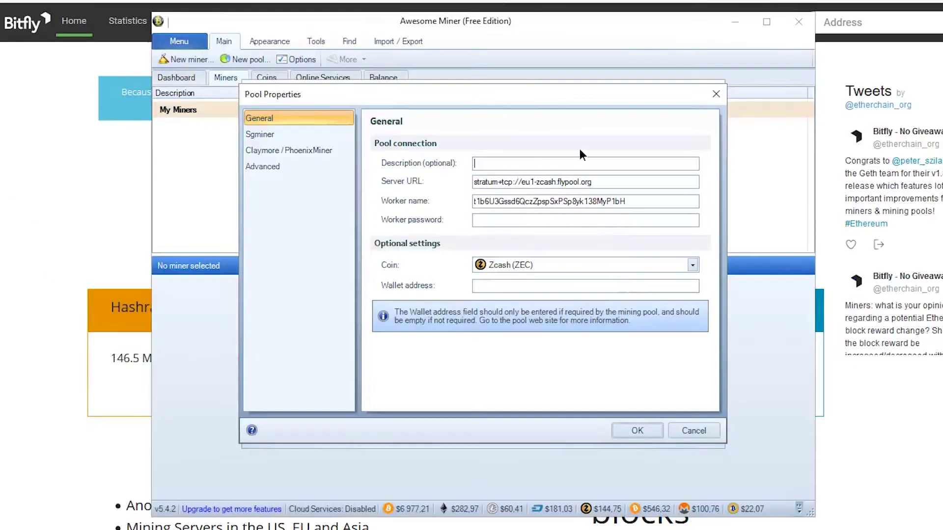
{"action": "type", "text": "Flypool Zcash tuto"}
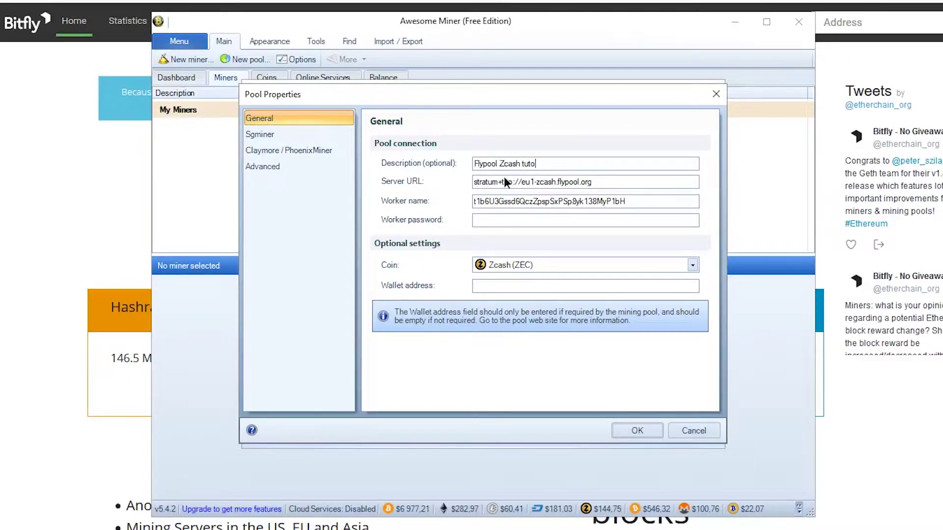
Review the pool's wallet address and worker name fields and its Sgminer, Claymore / PhoenixMiner and Advanced settings.
{"action": "left_click", "coordinate": [518, 286]}
{"action": "left_click_drag", "start_coordinate": [670, 203], "coordinate": [384, 205]}
{"action": "left_click", "coordinate": [282, 135]}
{"action": "left_click", "coordinate": [275, 150]}
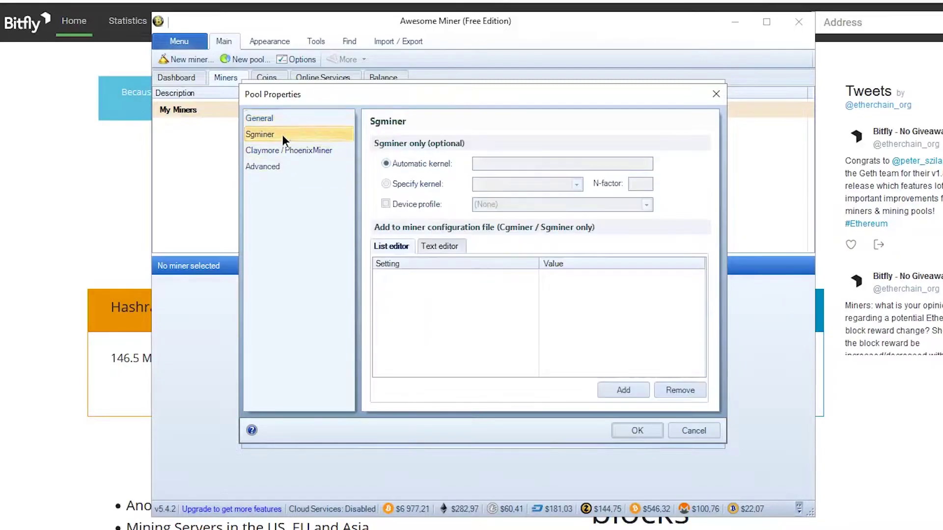
{"action": "left_click", "coordinate": [265, 167]}
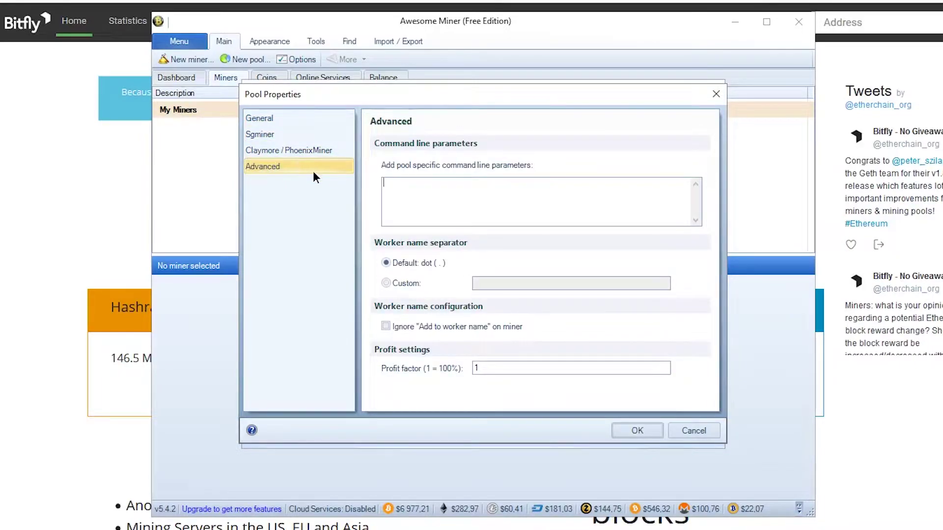
Append .pc1 to the wallet address in the pool's worker name and switch to the Flypool website.
{"action": "left_click", "coordinate": [259, 118]}
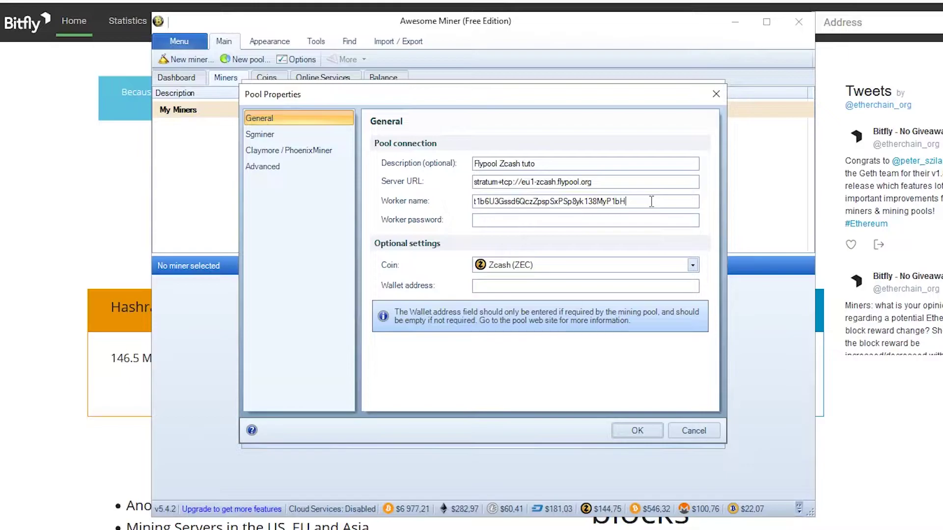
{"action": "type", "text": ".pc1"}
{"action": "left_click", "coordinate": [919, 512]}
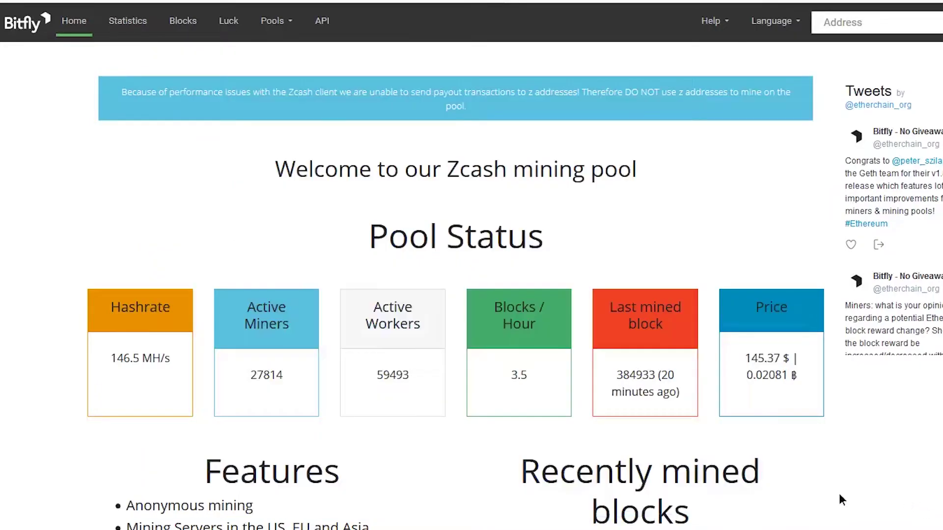
Switch back to Awesome Miner, check the .pc1 suffix of the pool's worker name and save the new pool.
{"action": "left_click", "coordinate": [98, 529]}
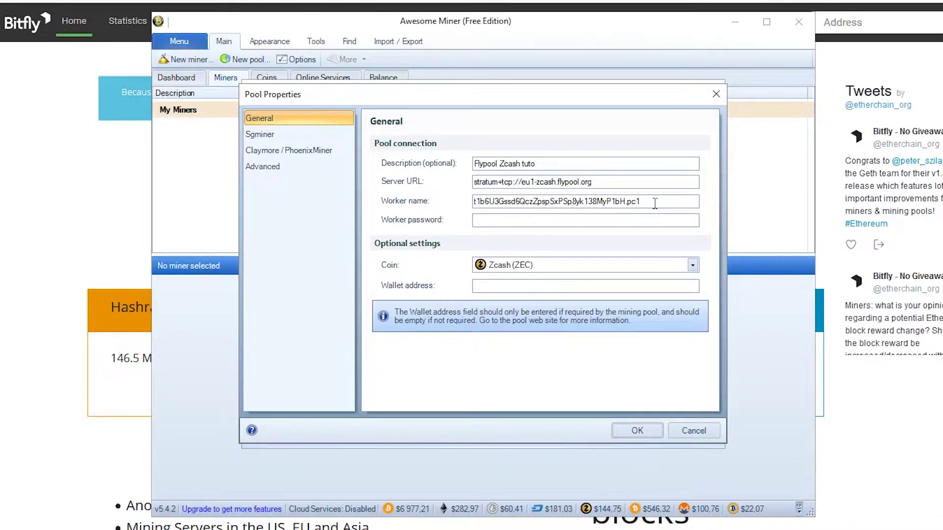
{"action": "left_click_drag", "start_coordinate": [652, 199], "coordinate": [264, 189]}
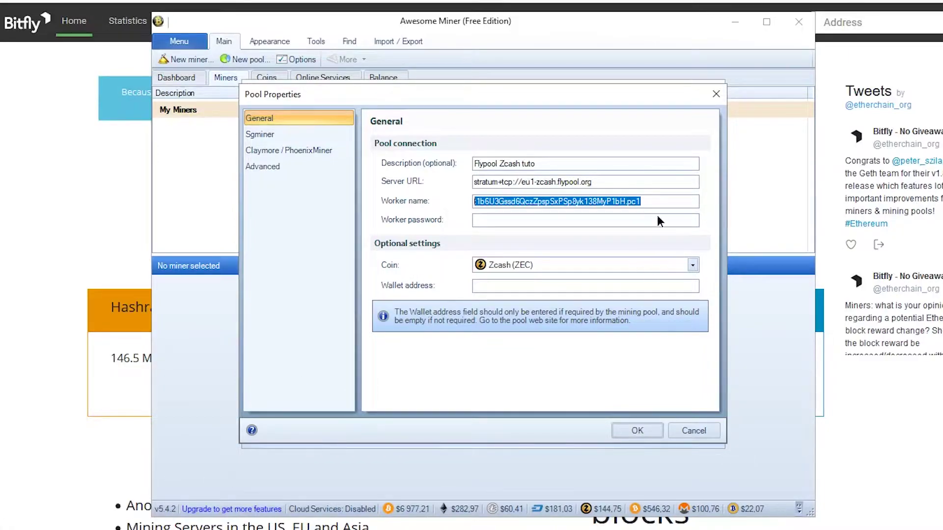
{"action": "left_click", "coordinate": [664, 203]}
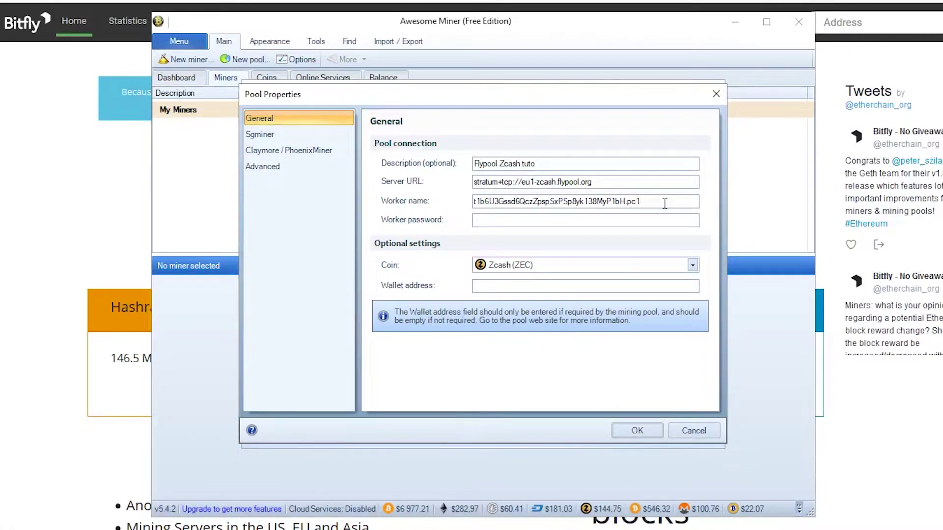
{"action": "key", "text": "shift+Left"}
{"action": "key", "text": "shift+Left"}
{"action": "key", "text": "shift+Left"}
{"action": "left_click", "coordinate": [658, 201]}
{"action": "left_click", "coordinate": [637, 432]}
Keep Flypool Zcash tuto as the managed miner's pool and finish creating the miner.
{"action": "left_click", "coordinate": [435, 262]}
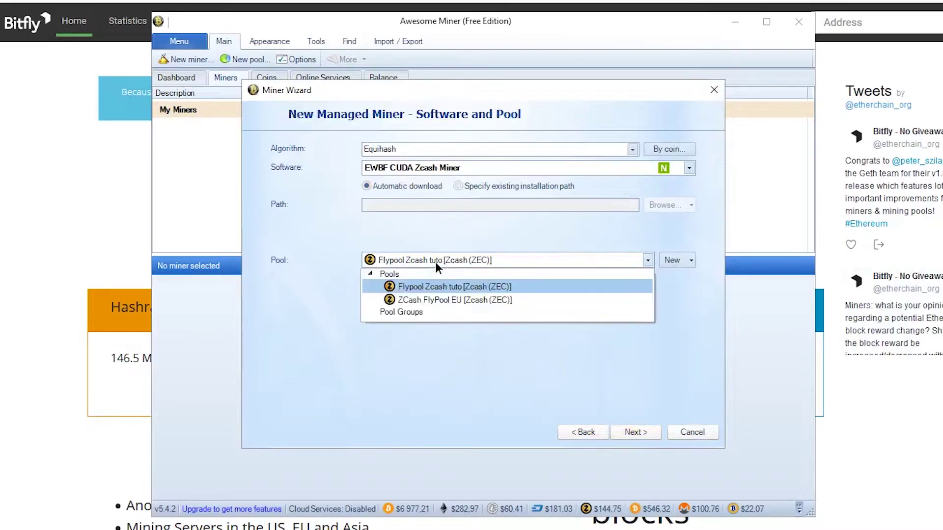
{"action": "left_click", "coordinate": [439, 264]}
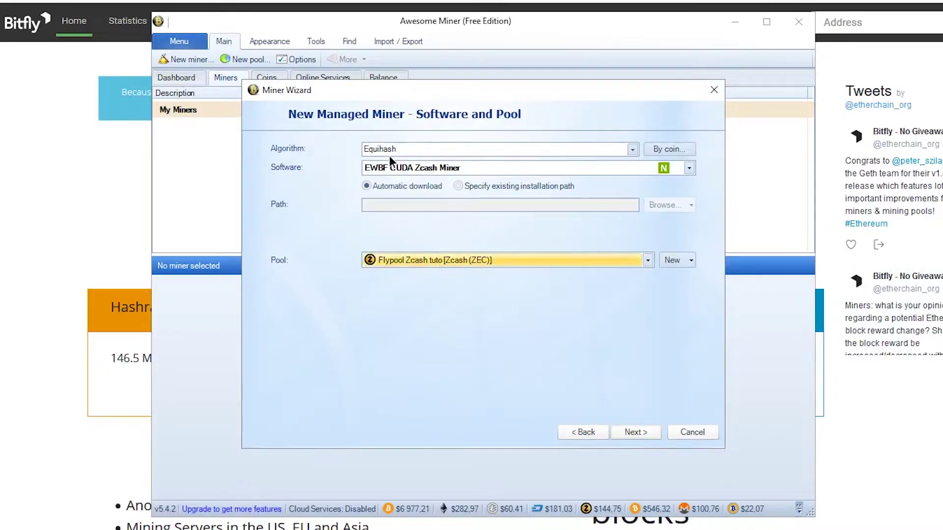
{"action": "left_click", "coordinate": [647, 432]}
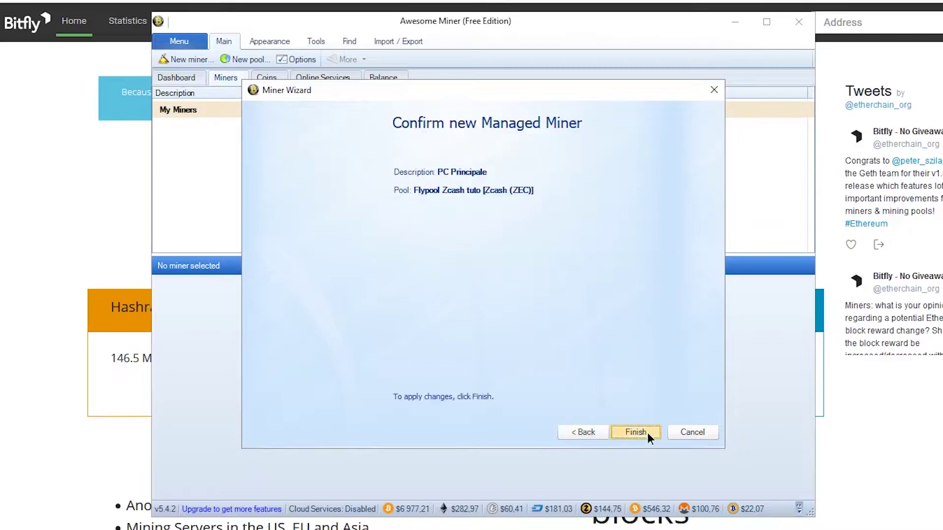
{"action": "left_click", "coordinate": [647, 432]}
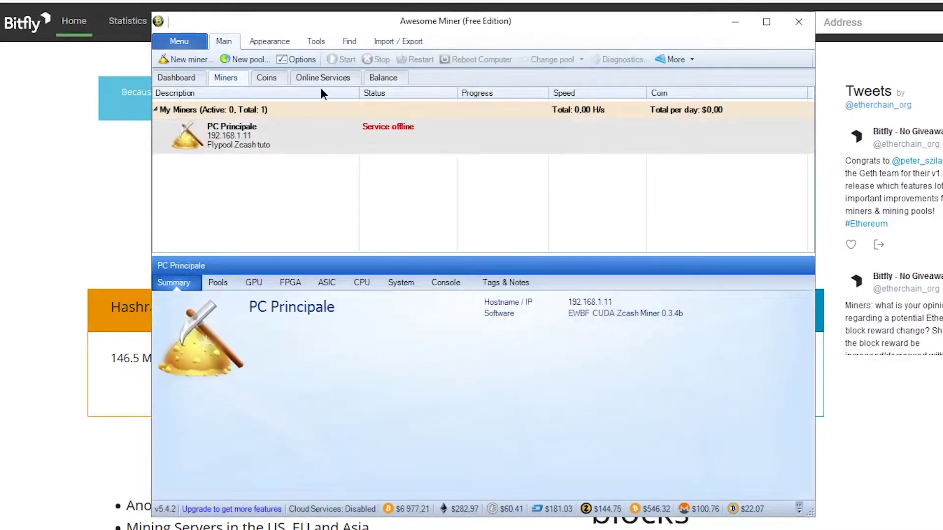
Change the host of the PC Principale miner to Local in its properties and save them.
{"action": "left_click", "coordinate": [439, 140]}
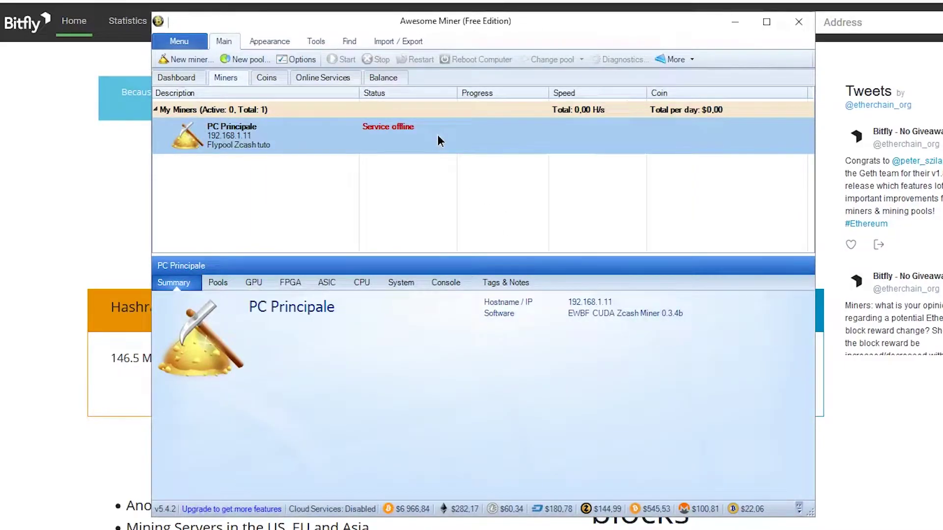
{"action": "right_click", "coordinate": [438, 141]}
{"action": "left_click", "coordinate": [501, 448]}
{"action": "left_click", "coordinate": [730, 509]}
{"action": "right_click", "coordinate": [438, 138]}
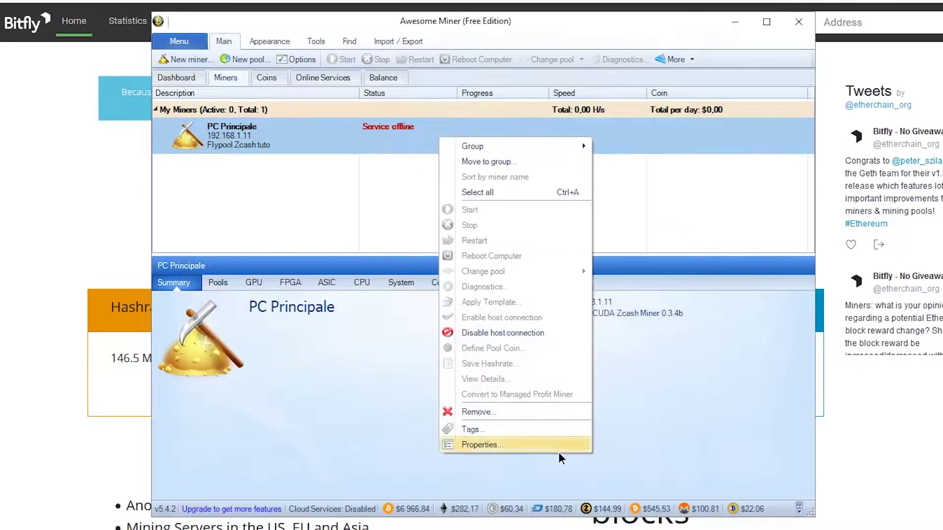
{"action": "left_click", "coordinate": [523, 446]}
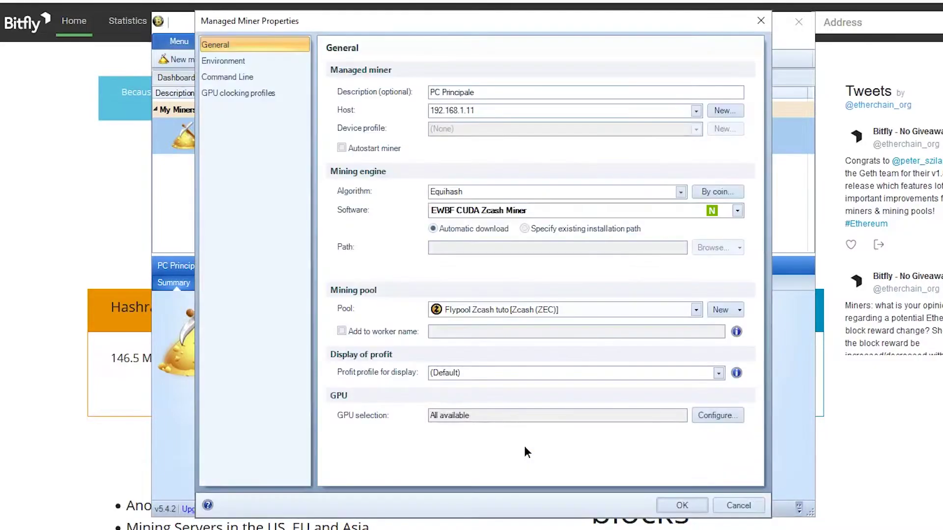
{"action": "left_click", "coordinate": [473, 111]}
{"action": "left_click", "coordinate": [453, 140]}
{"action": "left_click", "coordinate": [682, 505]}
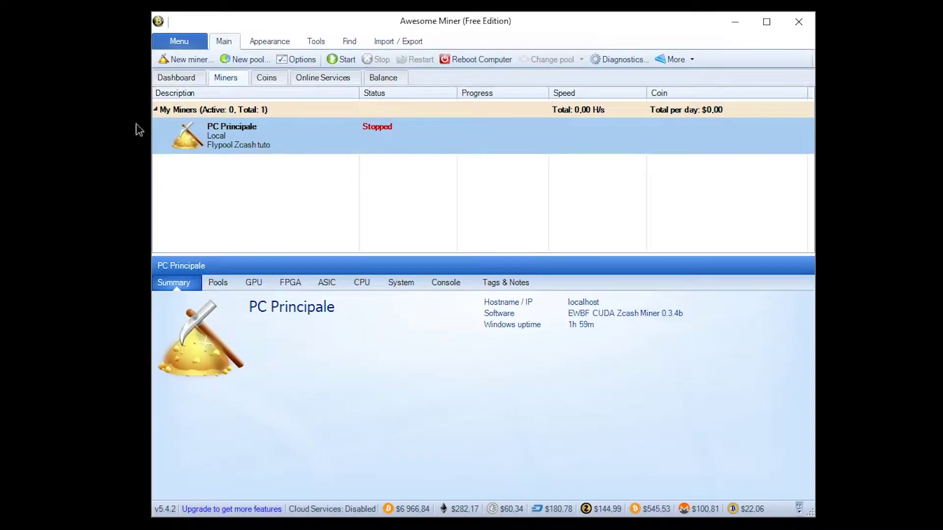
Try to start the PC Principale miner and decline running the diagnostics.
{"action": "left_click", "coordinate": [343, 64]}
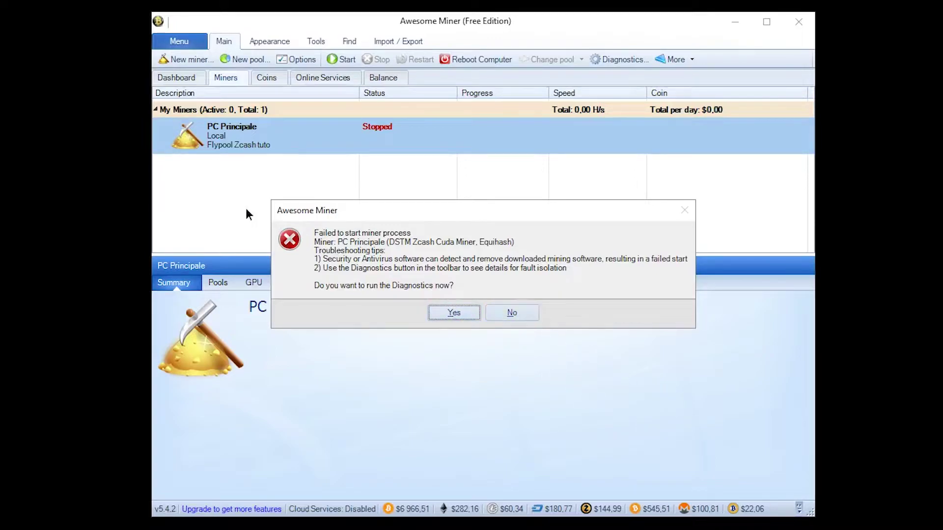
{"action": "left_click", "coordinate": [537, 312]}
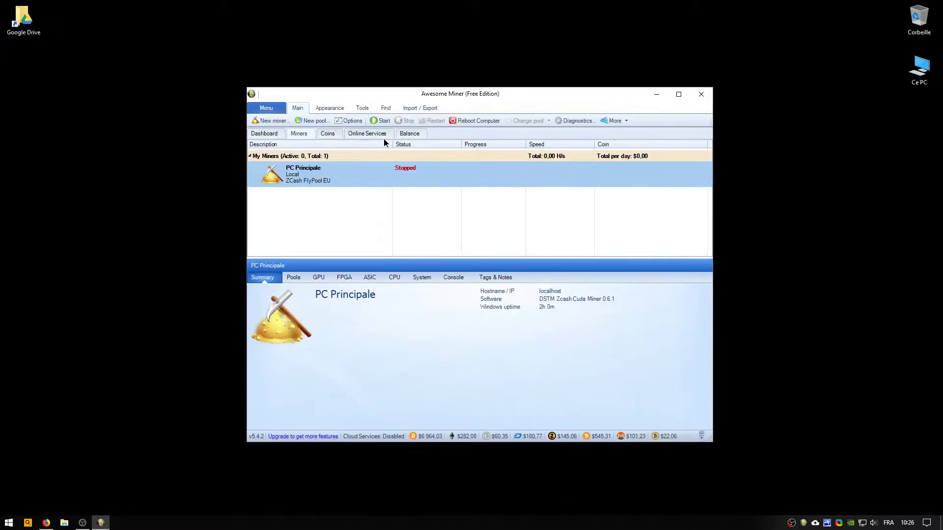
Start mining on PC Principale and move the miner's console window aside, returning to the main window.
{"action": "left_click", "coordinate": [381, 120]}
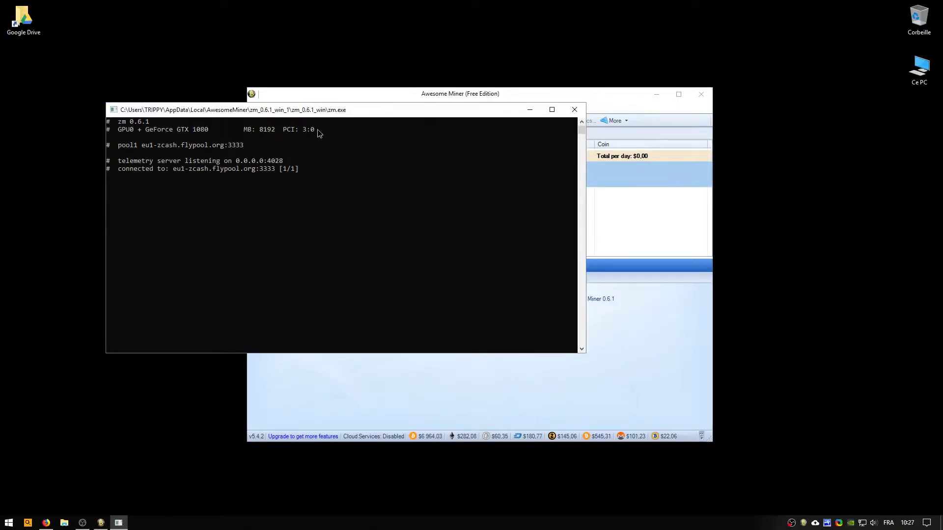
{"action": "left_click_drag", "start_coordinate": [331, 109], "coordinate": [273, 107]}
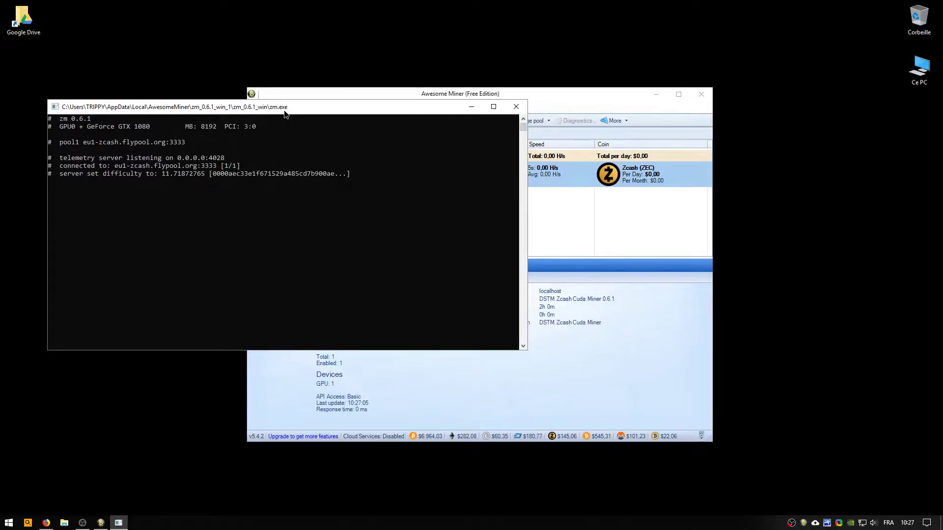
{"action": "left_click_drag", "start_coordinate": [289, 108], "coordinate": [253, 54]}
{"action": "left_click", "coordinate": [562, 244]}
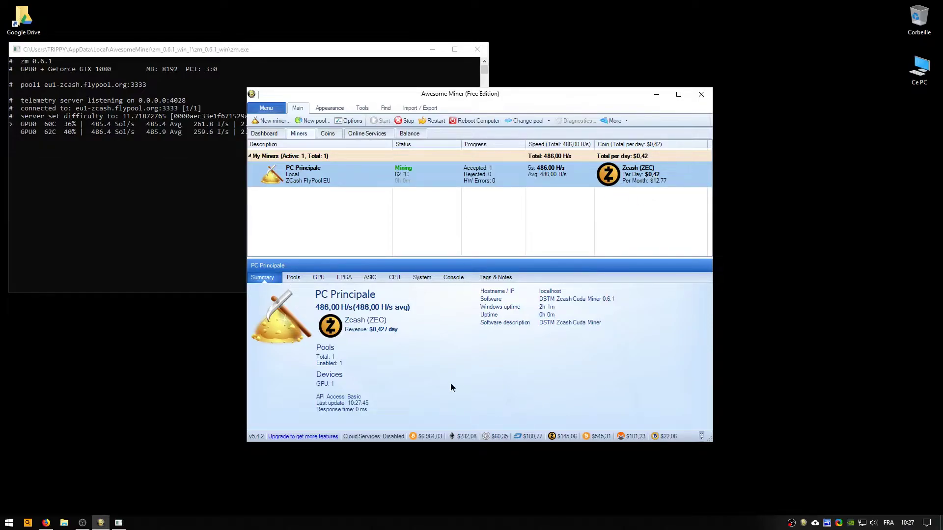
Review the running miner's pool, GPU, FPGA, ASIC, CPU, system, console and tags details, ending on its summary.
{"action": "left_click", "coordinate": [308, 280]}
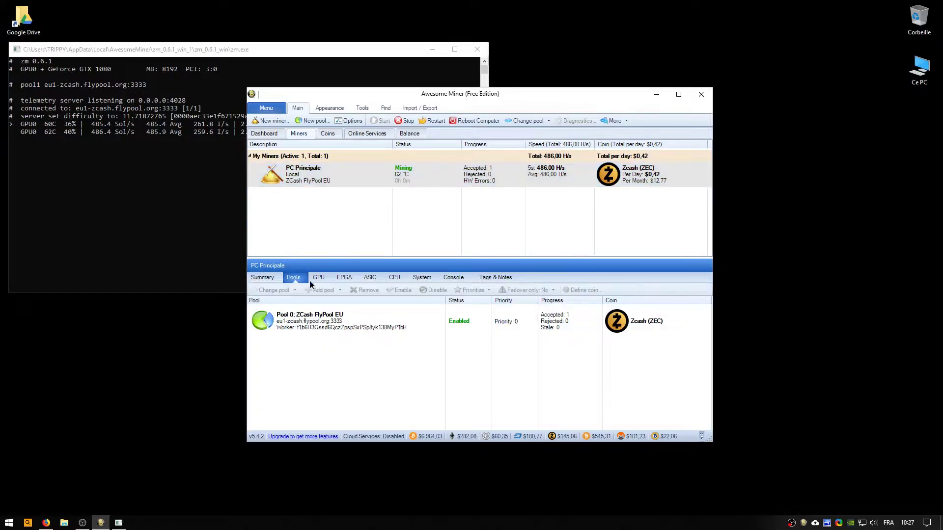
{"action": "left_click", "coordinate": [326, 279]}
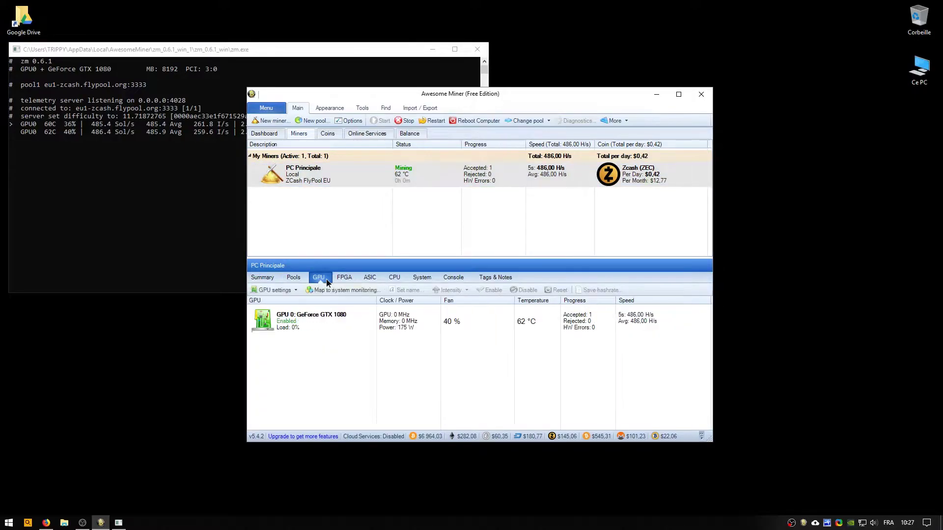
{"action": "left_click", "coordinate": [548, 333]}
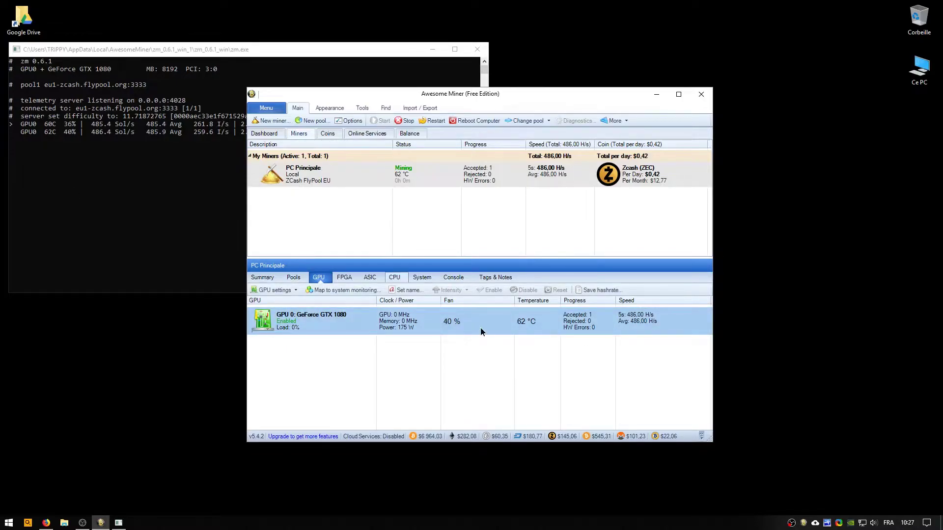
{"action": "left_click", "coordinate": [345, 278]}
{"action": "left_click", "coordinate": [376, 278]}
{"action": "left_click", "coordinate": [390, 277]}
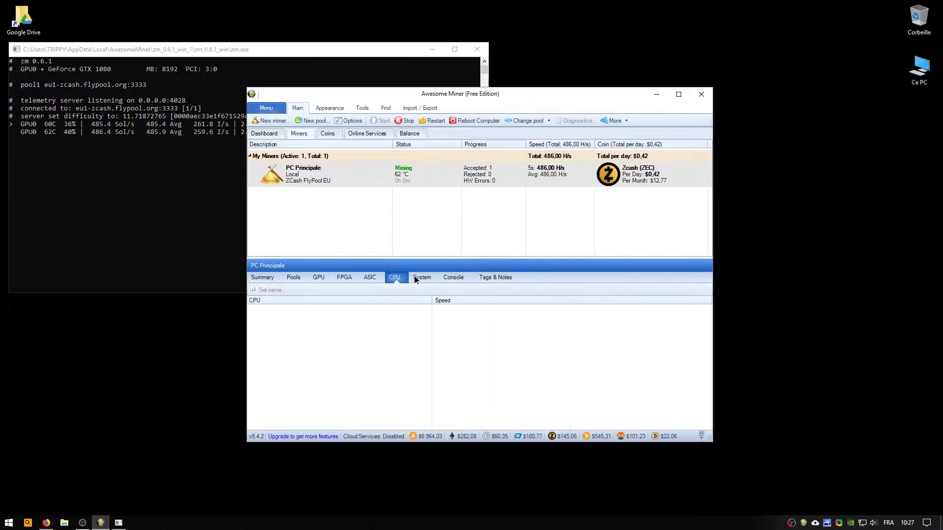
{"action": "left_click", "coordinate": [417, 277]}
{"action": "left_click", "coordinate": [450, 279]}
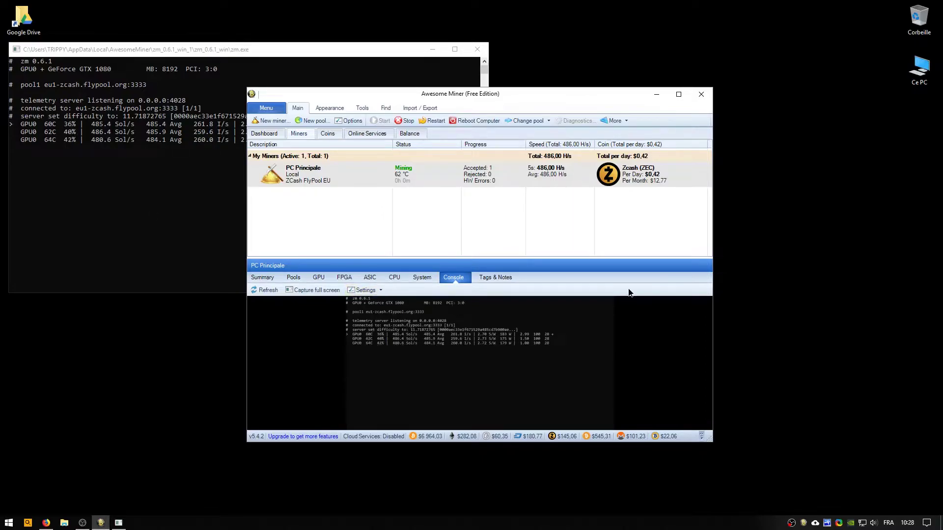
{"action": "left_click", "coordinate": [503, 279]}
{"action": "left_click", "coordinate": [273, 278]}
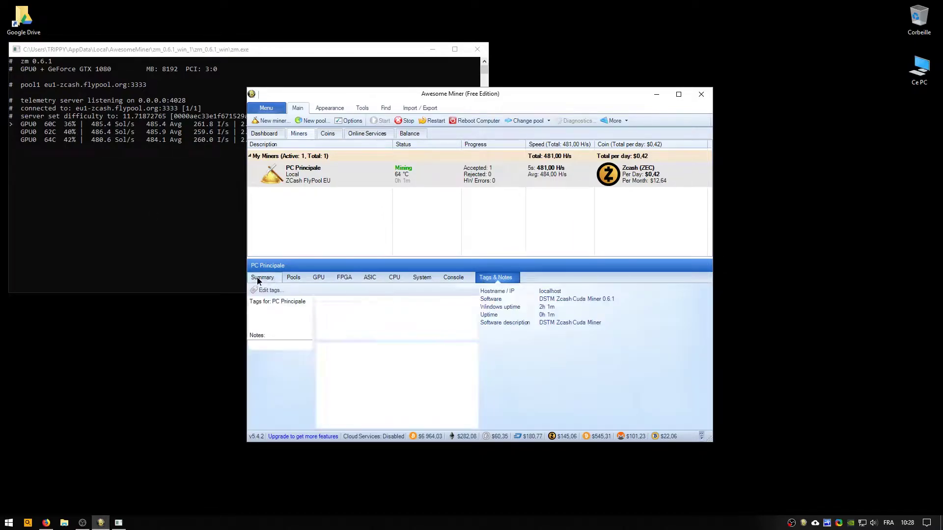
Look through the commands available for the PC Principale miner and view its general properties.
{"action": "right_click", "coordinate": [413, 172]}
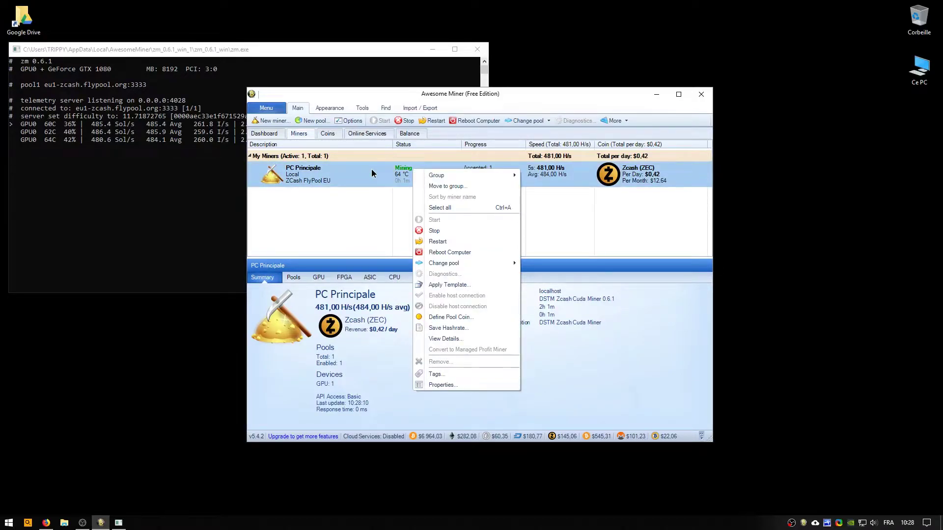
{"action": "left_click", "coordinate": [372, 173]}
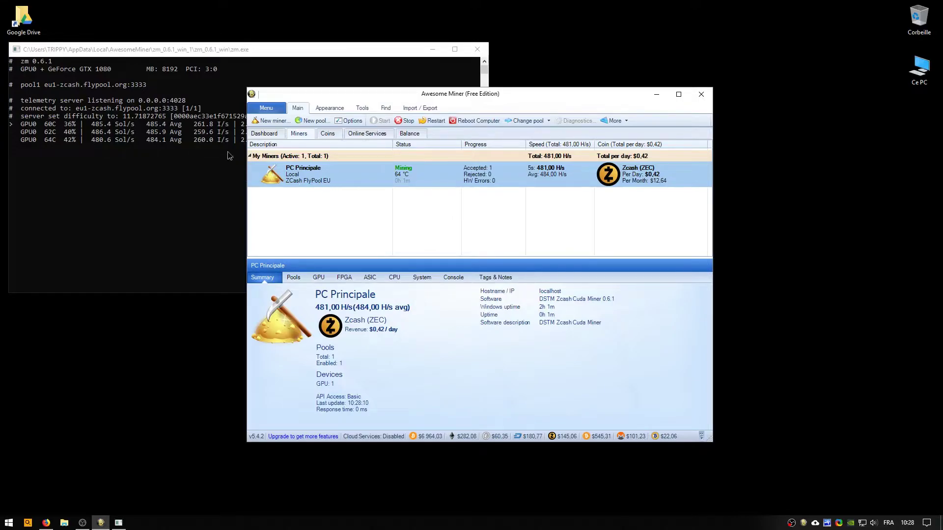
{"action": "right_click", "coordinate": [352, 169]}
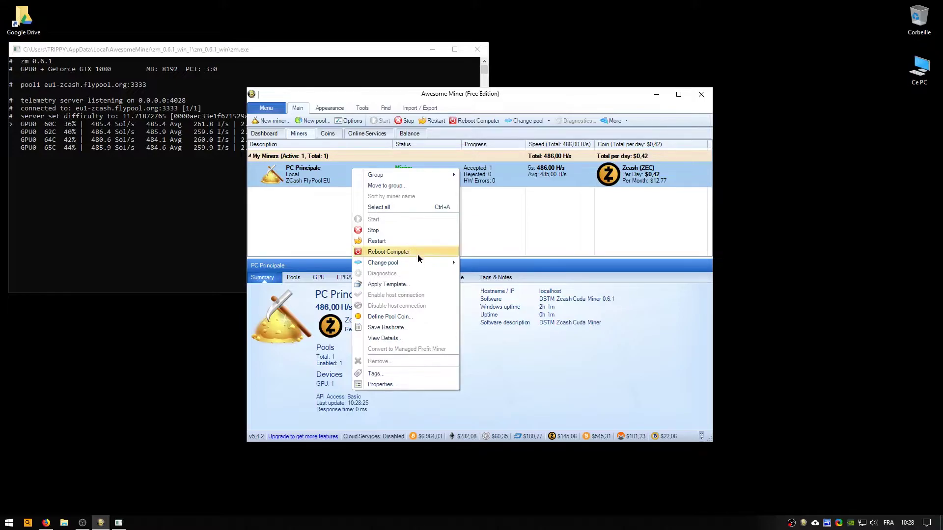
{"action": "mouse_move", "coordinate": [417, 262]}
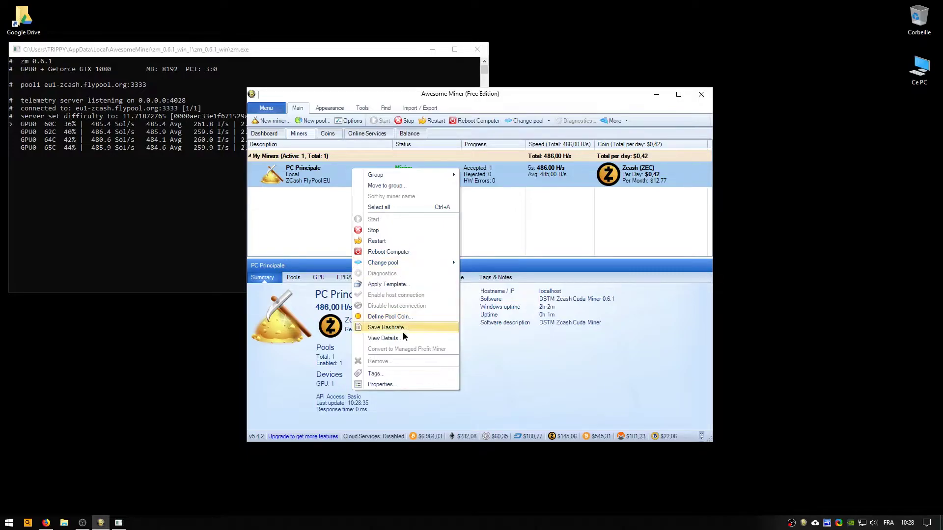
{"action": "left_click", "coordinate": [385, 385]}
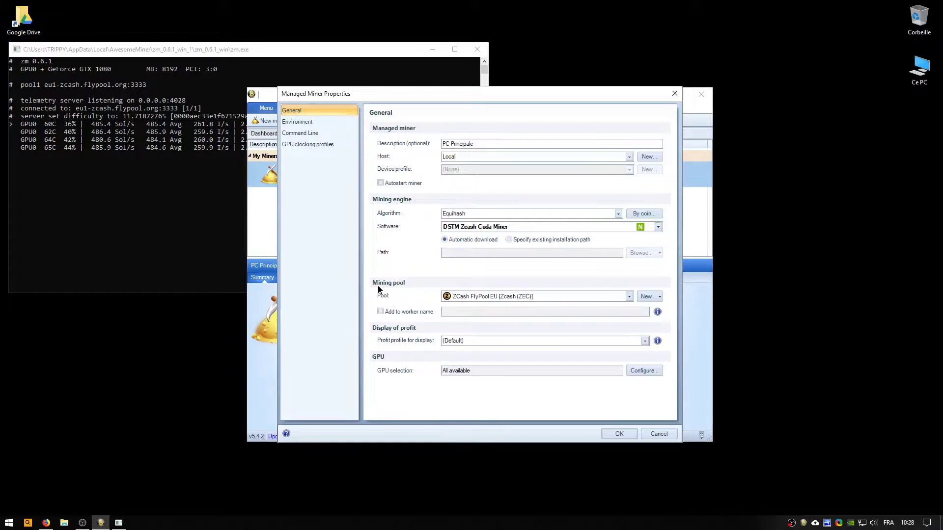
{"action": "key", "text": "Return"}
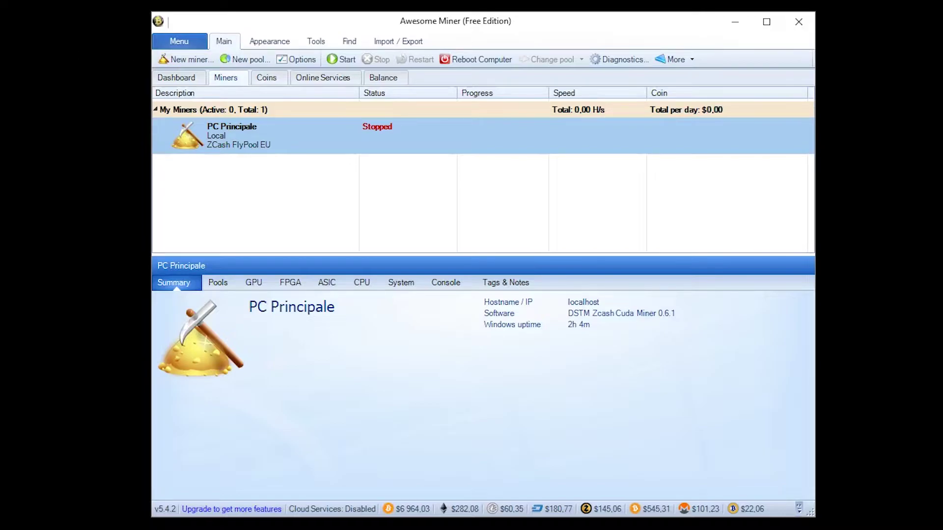
Display the coin profitability list using the nVidia GPU profit switching profile.
{"action": "left_click", "coordinate": [277, 80]}
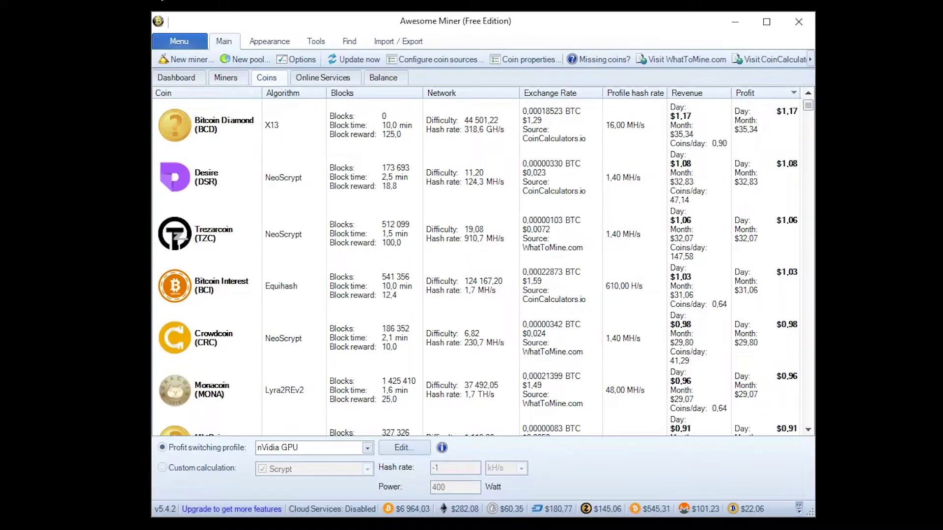
{"action": "scroll", "coordinate": [462, 249], "scroll_direction": "down", "scroll_amount": 5}
{"action": "scroll", "coordinate": [457, 253], "scroll_direction": "up", "scroll_amount": 5}
{"action": "left_click", "coordinate": [287, 447]}
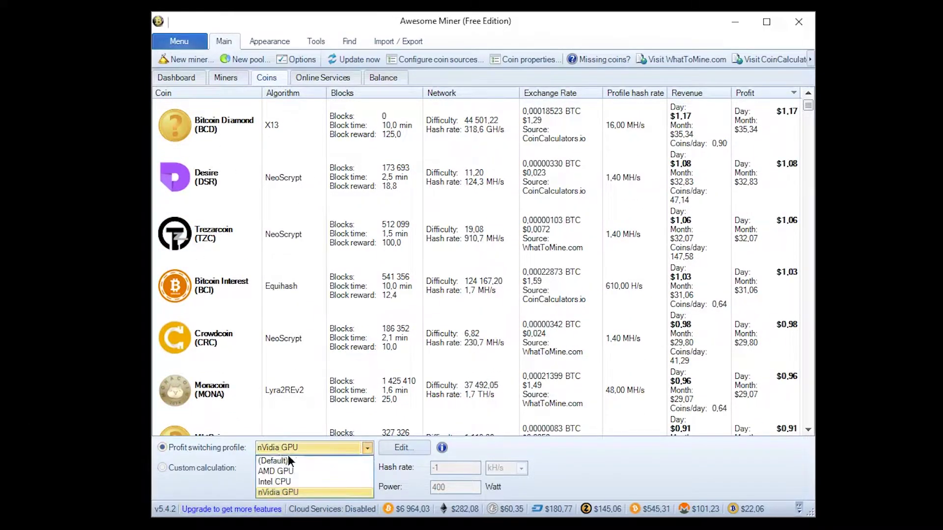
{"action": "left_click", "coordinate": [301, 492]}
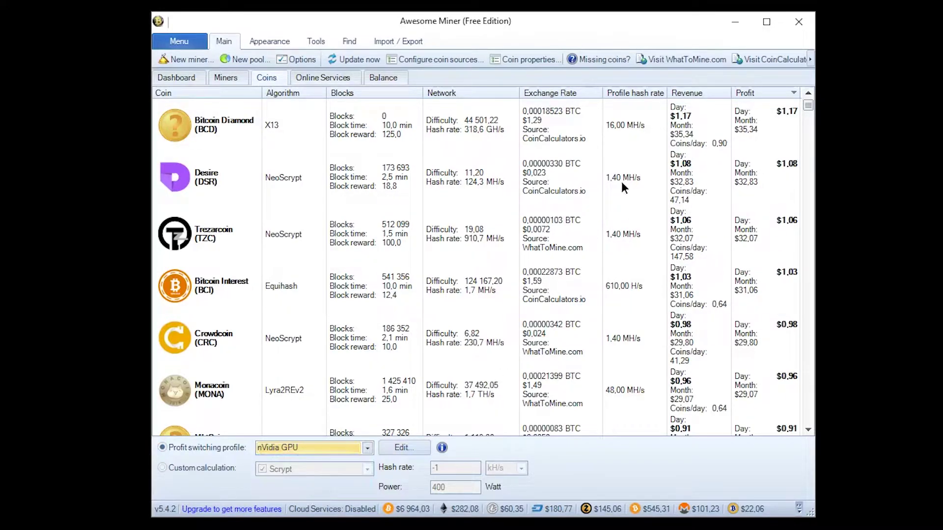
Examine the algorithm, hash rate, revenue and profit of the most profitable coins, starting with Bitcoin Diamond.
{"action": "left_click", "coordinate": [347, 135]}
{"action": "left_click", "coordinate": [300, 354]}
{"action": "scroll", "coordinate": [391, 324], "scroll_direction": "down", "scroll_amount": 4}
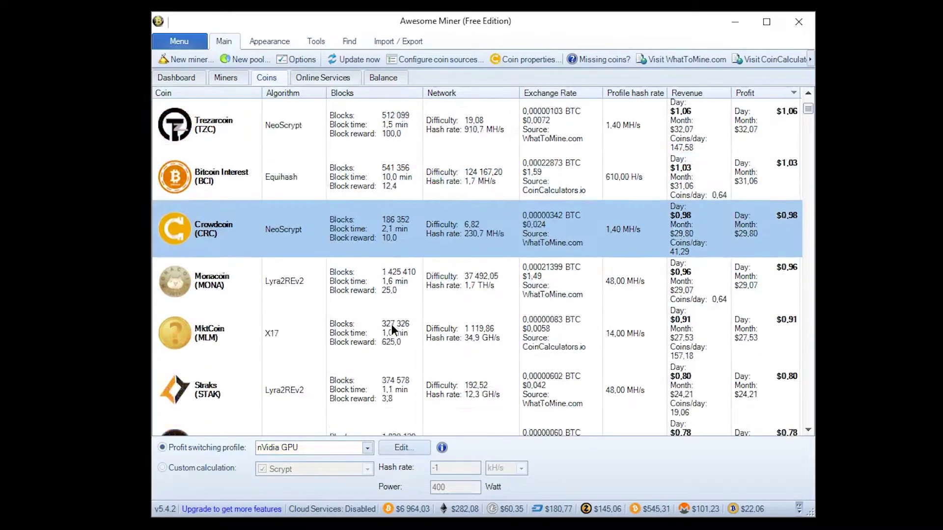
{"action": "scroll", "coordinate": [394, 314], "scroll_direction": "up", "scroll_amount": 4}
{"action": "left_click", "coordinate": [309, 135]}
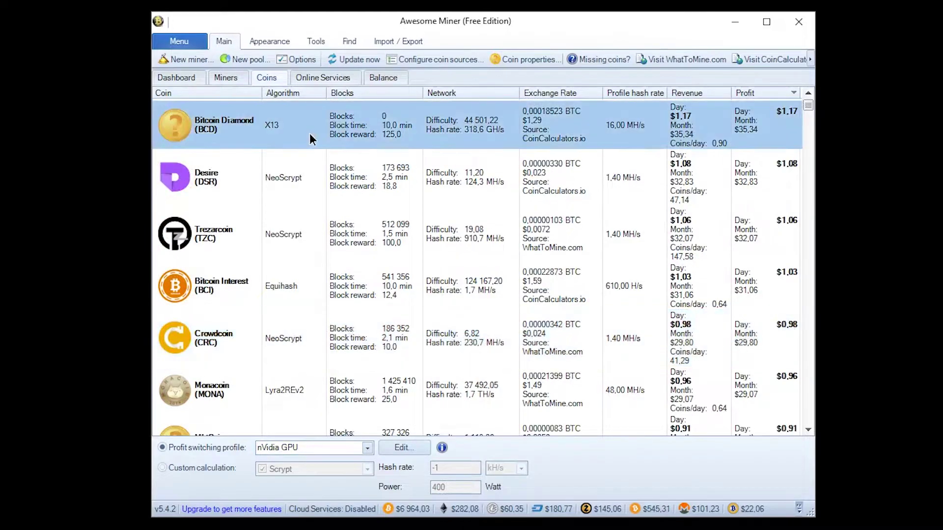
{"action": "scroll", "coordinate": [354, 232], "scroll_direction": "down", "scroll_amount": 3}
{"action": "scroll", "coordinate": [352, 230], "scroll_direction": "up", "scroll_amount": 3}
{"action": "scroll", "coordinate": [344, 225], "scroll_direction": "down", "scroll_amount": 12}
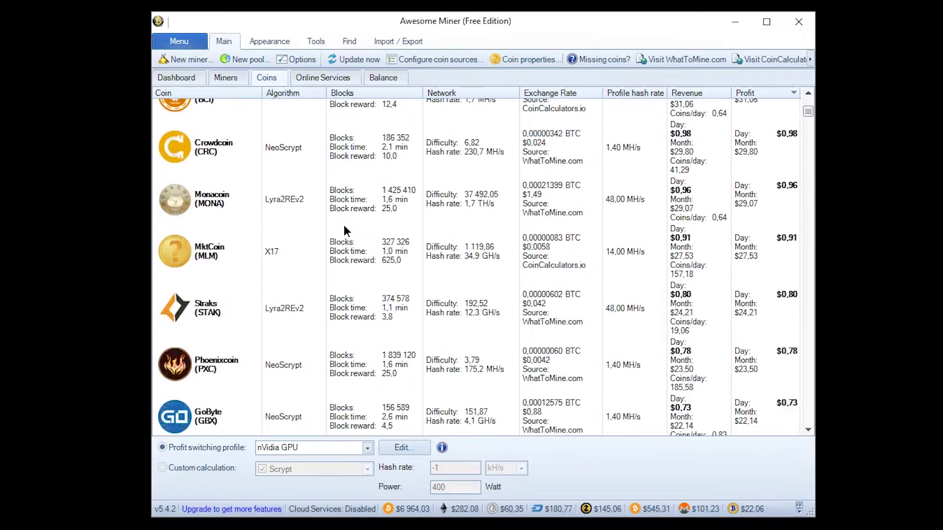
{"action": "scroll", "coordinate": [343, 221], "scroll_direction": "up", "scroll_amount": 12}
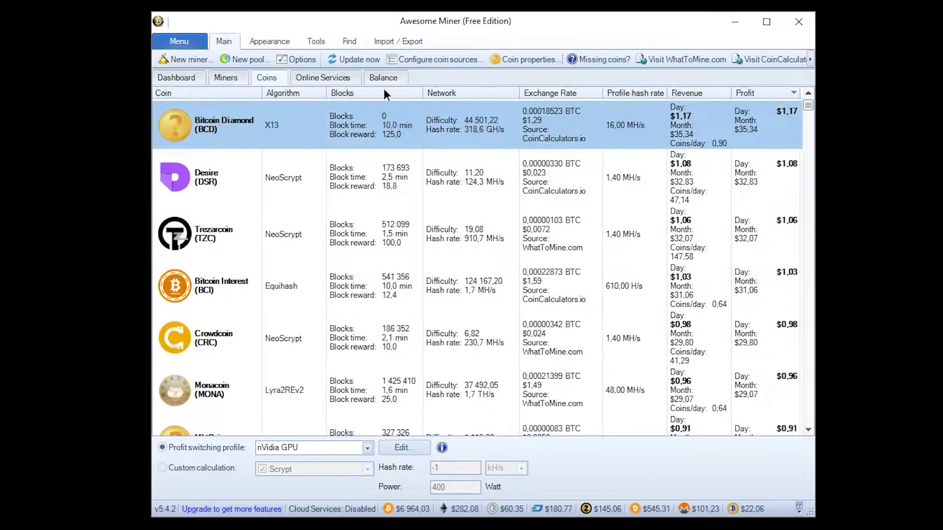
Look over the online services profitability list, the wallet and pool balances, the miners list and the dashboard.
{"action": "left_click", "coordinate": [305, 73]}
{"action": "scroll", "coordinate": [645, 231], "scroll_direction": "down", "scroll_amount": 4}
{"action": "scroll", "coordinate": [655, 259], "scroll_direction": "up", "scroll_amount": 4}
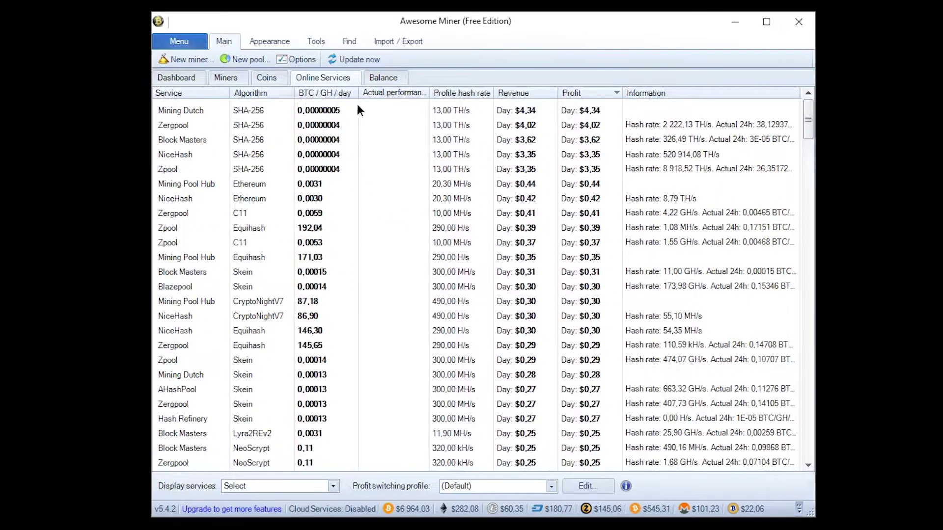
{"action": "left_click", "coordinate": [377, 79]}
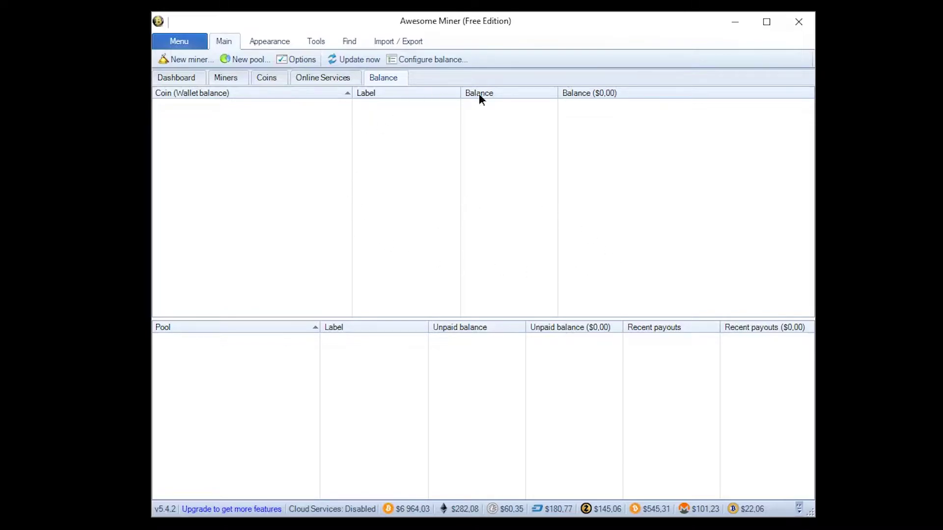
{"action": "left_click", "coordinate": [178, 76]}
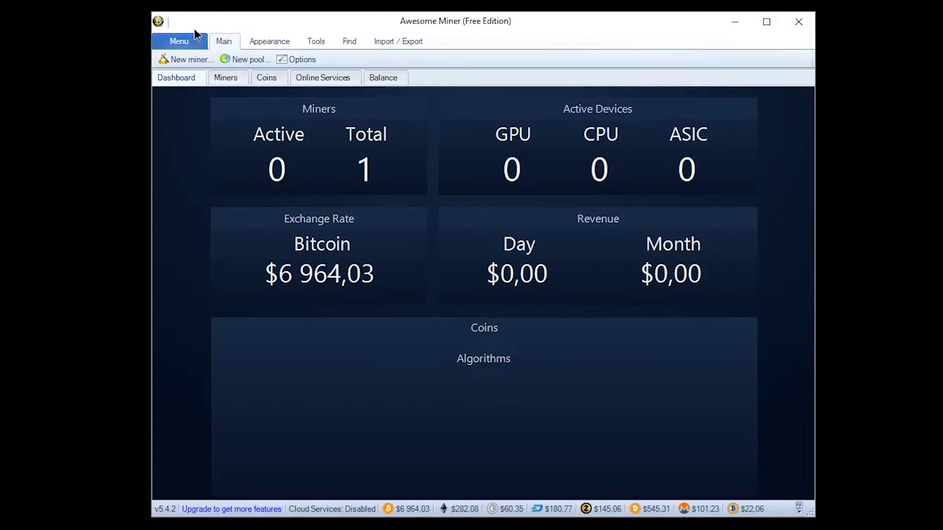
{"action": "left_click", "coordinate": [224, 78]}
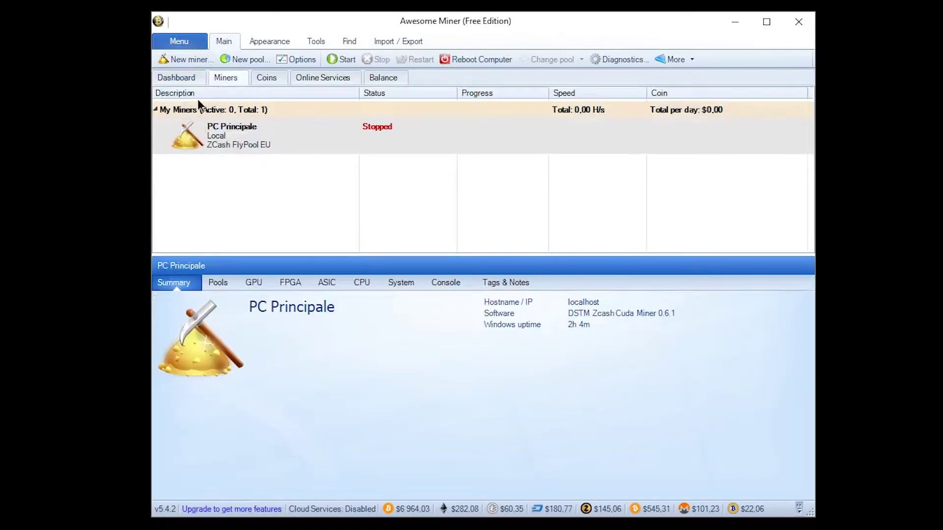
{"action": "left_click", "coordinate": [169, 78]}
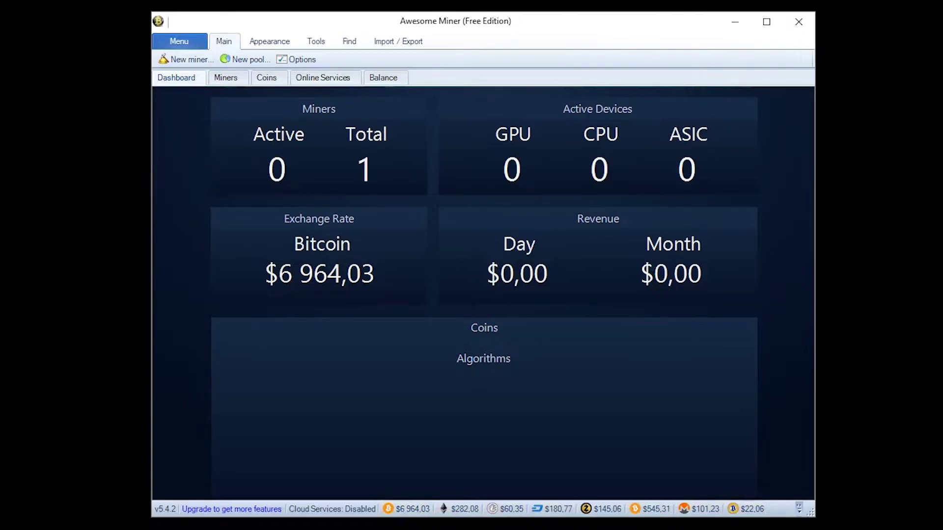
Open the program options and review the general startup, software update, window appearance and miner list settings.
{"action": "left_click", "coordinate": [178, 43]}
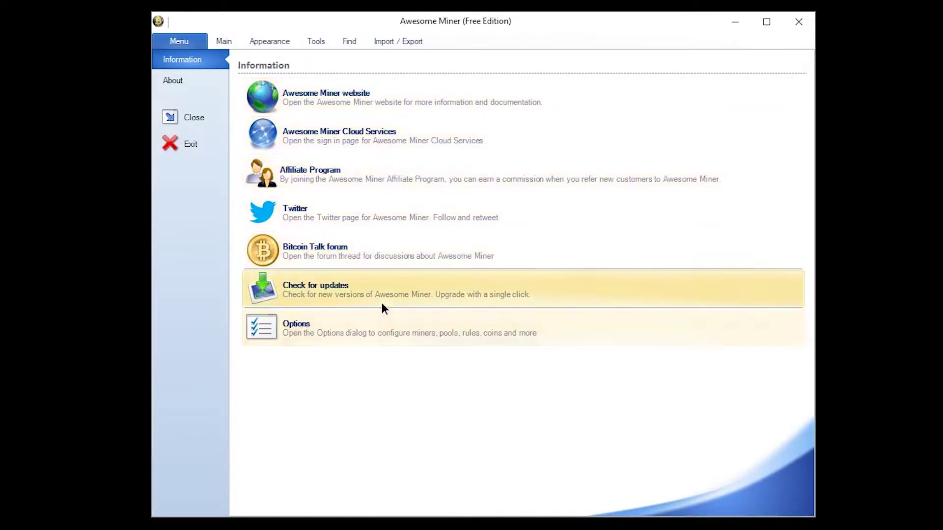
{"action": "left_click", "coordinate": [382, 304]}
{"action": "left_click", "coordinate": [489, 292]}
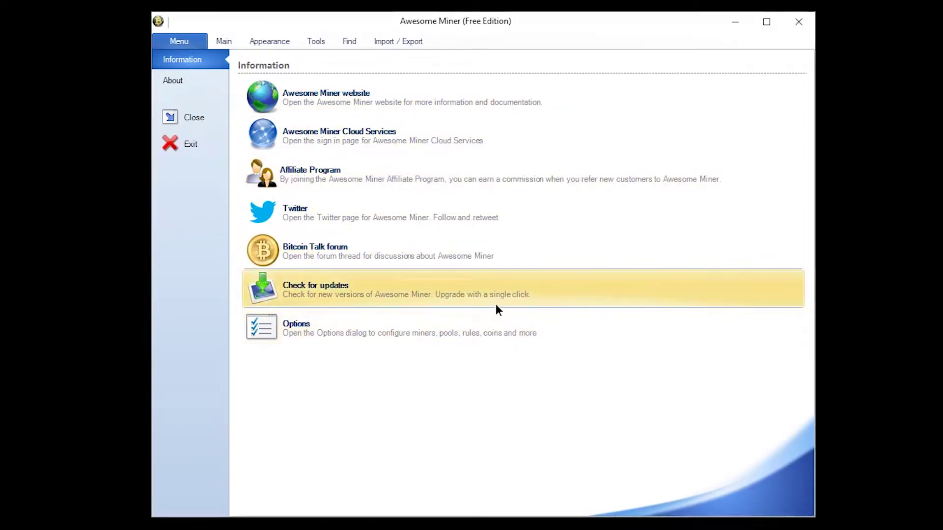
{"action": "left_click", "coordinate": [458, 333]}
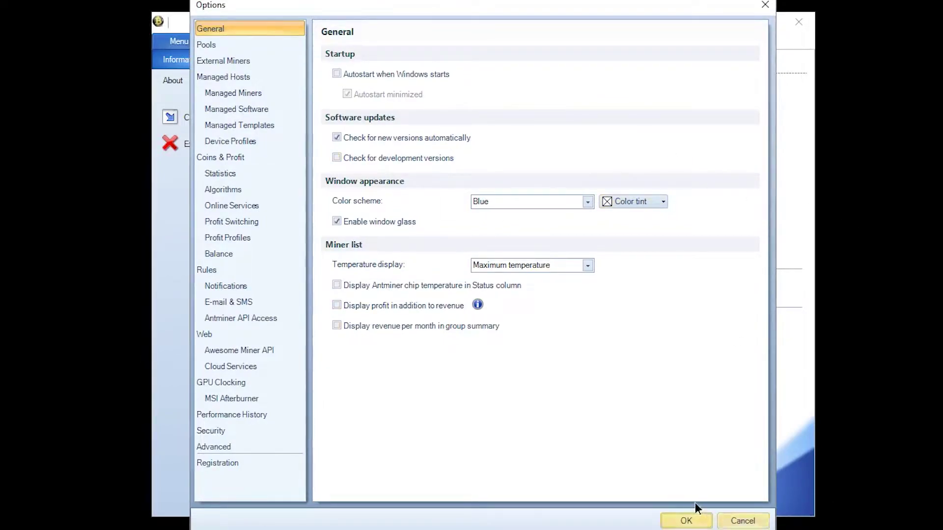
{"action": "left_click", "coordinate": [338, 74]}
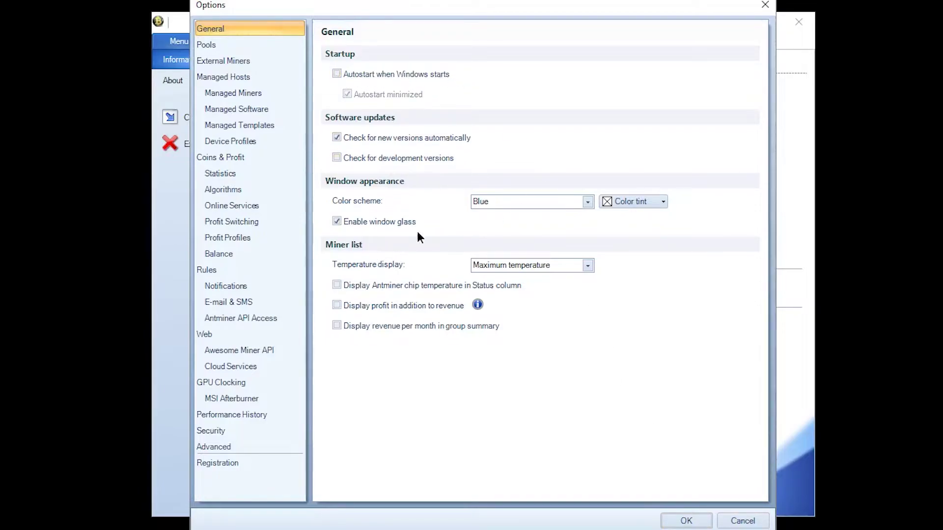
Review the configured mining pools, the blank properties form for adding a pool, and the pool groups list.
{"action": "left_click", "coordinate": [208, 46]}
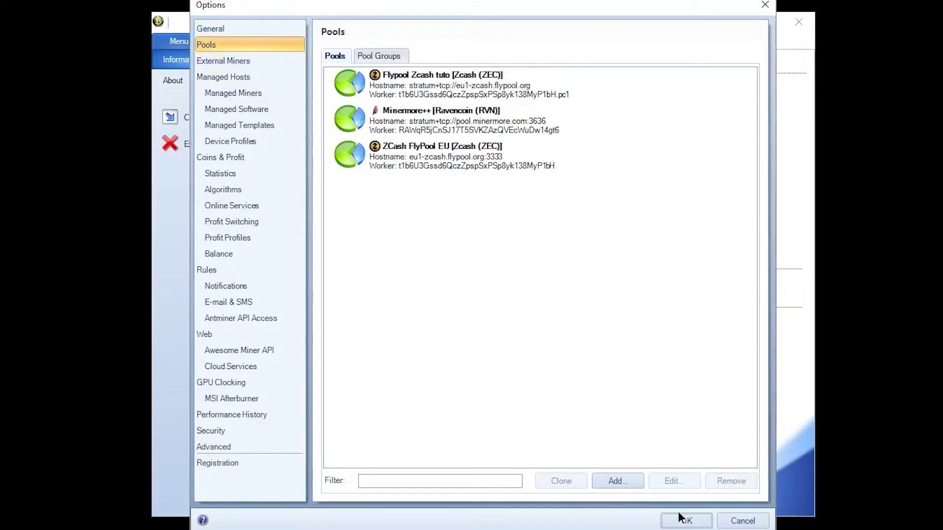
{"action": "left_click", "coordinate": [613, 483]}
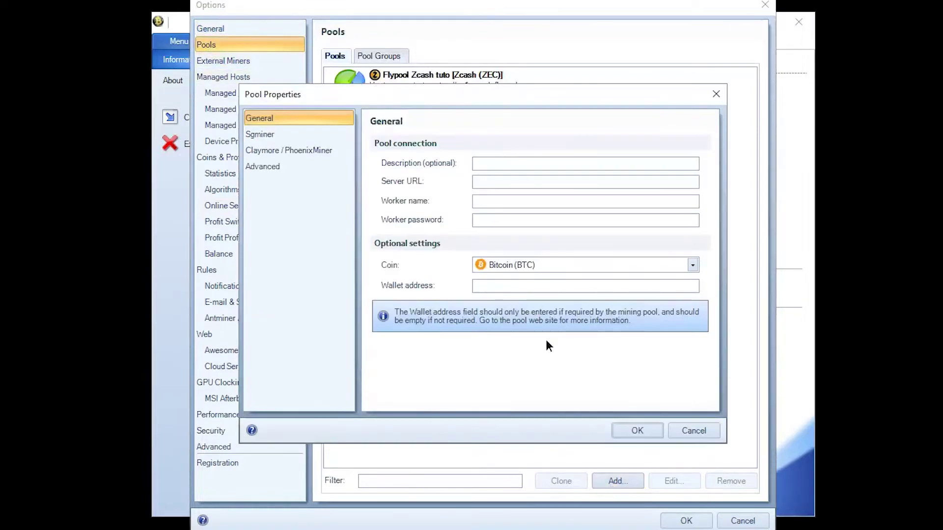
{"action": "left_click", "coordinate": [710, 435]}
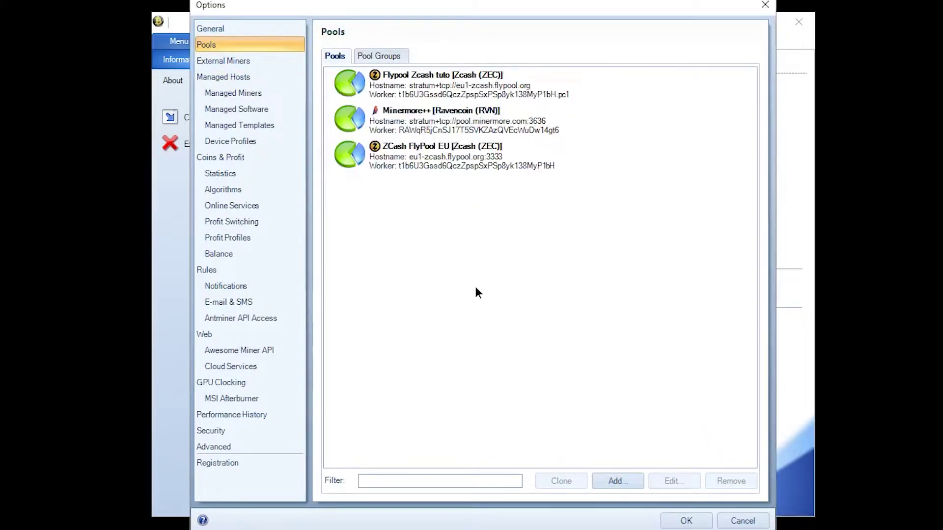
{"action": "left_click", "coordinate": [380, 56]}
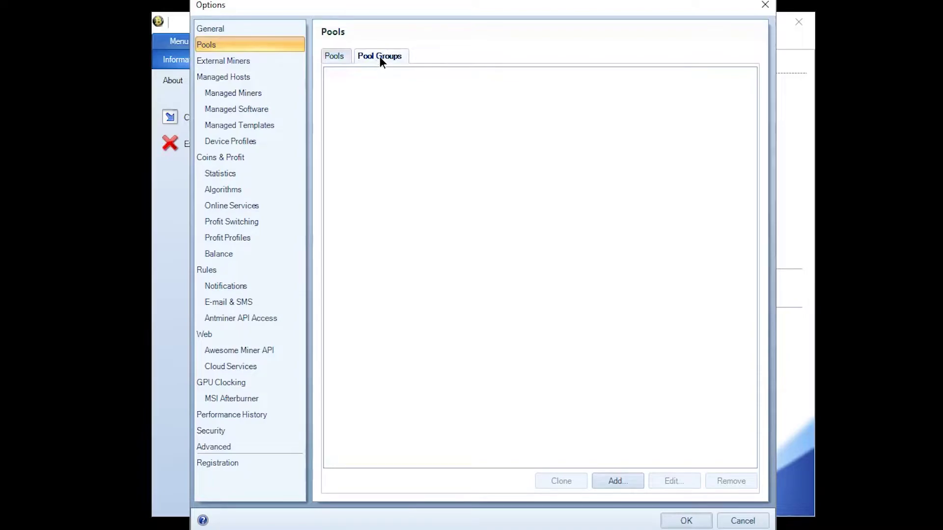
{"action": "left_click", "coordinate": [346, 55]}
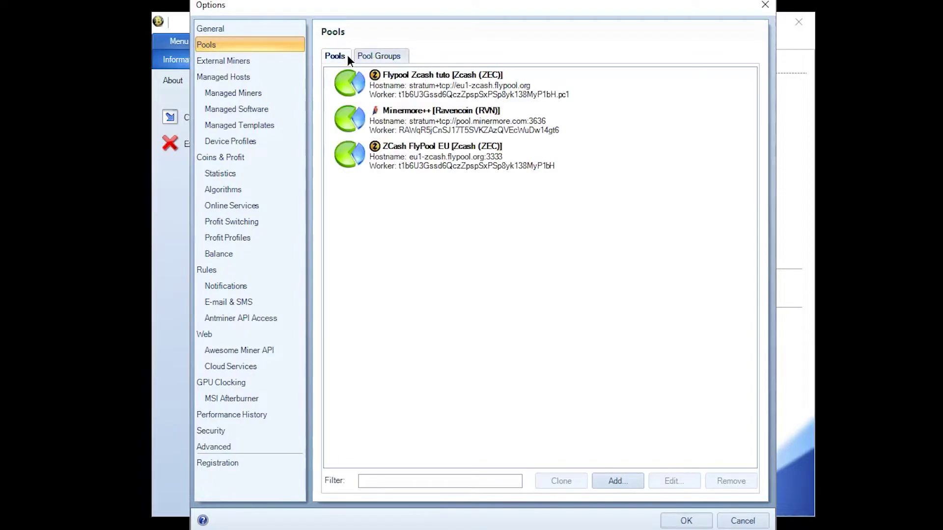
Compare the Flypool Zcash tuto and ZCash FlyPool EU pools as candidates for a pool group.
{"action": "left_click", "coordinate": [408, 80]}
{"action": "left_click", "coordinate": [410, 156]}
{"action": "left_click", "coordinate": [394, 93]}
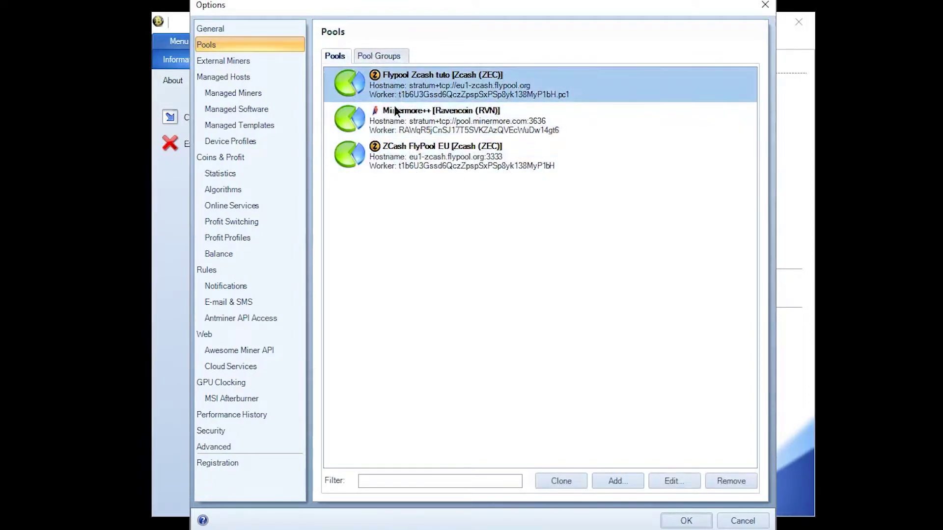
{"action": "left_click", "coordinate": [423, 161]}
{"action": "left_click", "coordinate": [427, 98]}
{"action": "left_click", "coordinate": [379, 56]}
{"action": "left_click", "coordinate": [334, 57]}
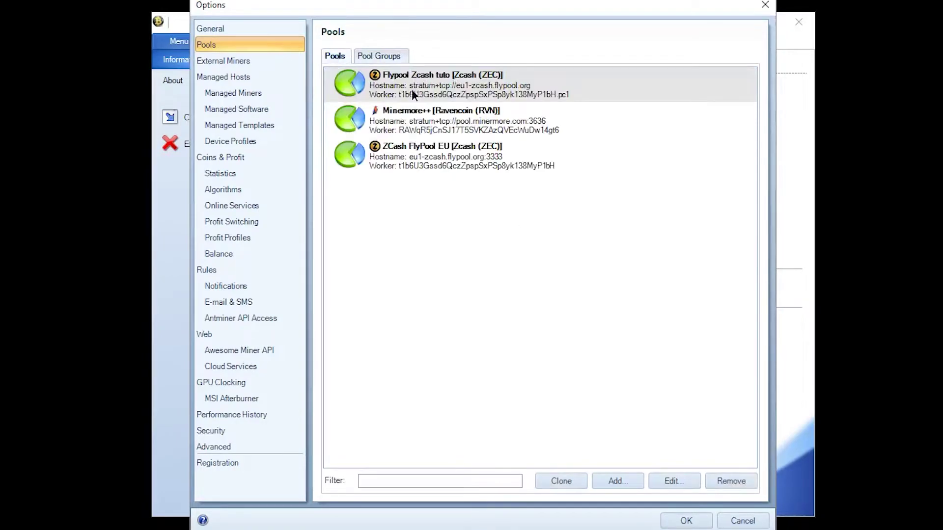
{"action": "left_click", "coordinate": [383, 55]}
{"action": "left_click", "coordinate": [337, 55]}
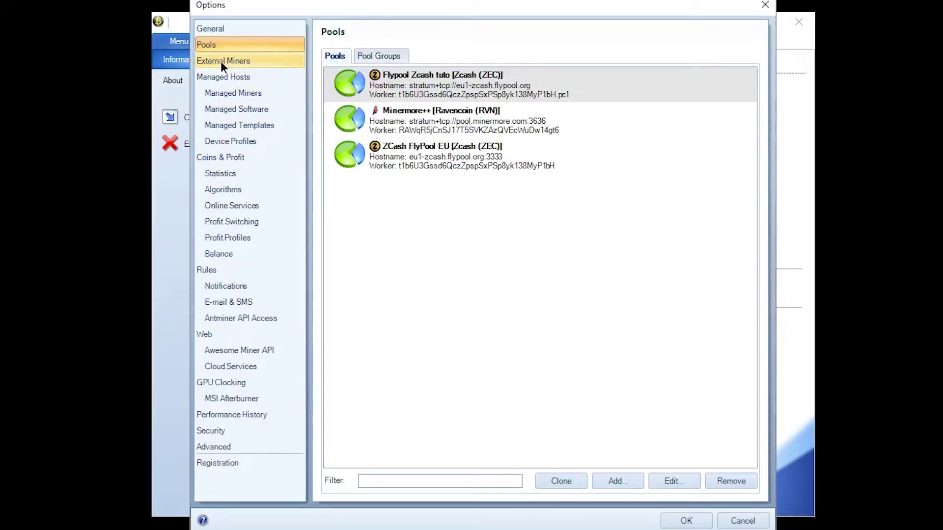
Review the options for managed hosts, managed miners, mining software, managed templates and device profiles.
{"action": "left_click", "coordinate": [223, 77]}
{"action": "left_click", "coordinate": [240, 94]}
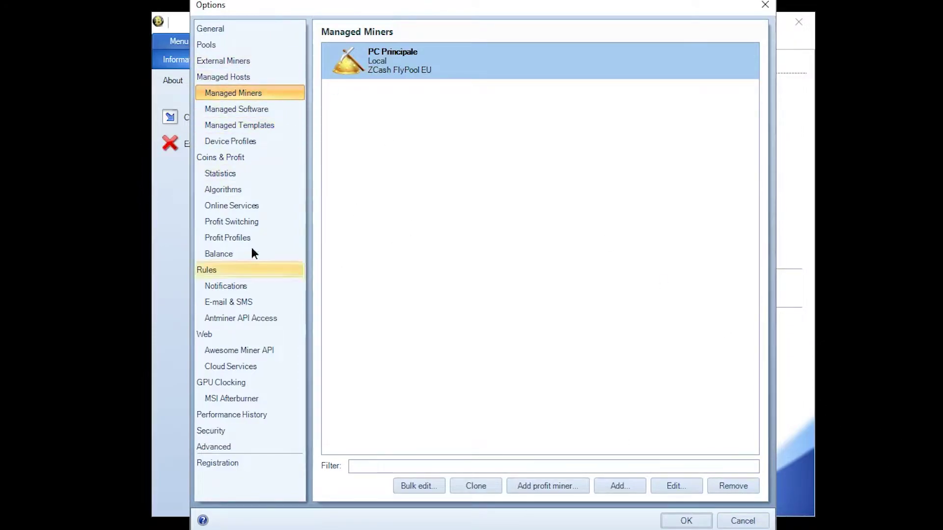
{"action": "left_click", "coordinate": [235, 112]}
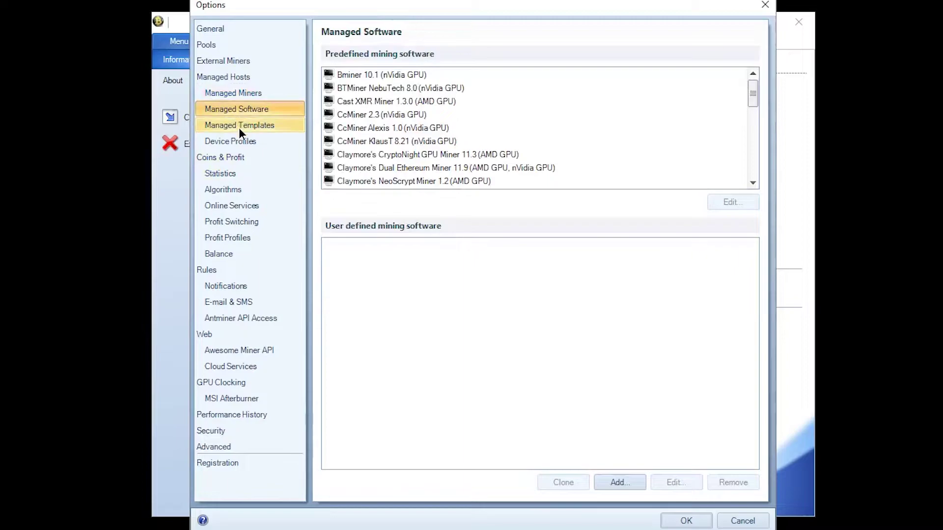
{"action": "left_click", "coordinate": [239, 128]}
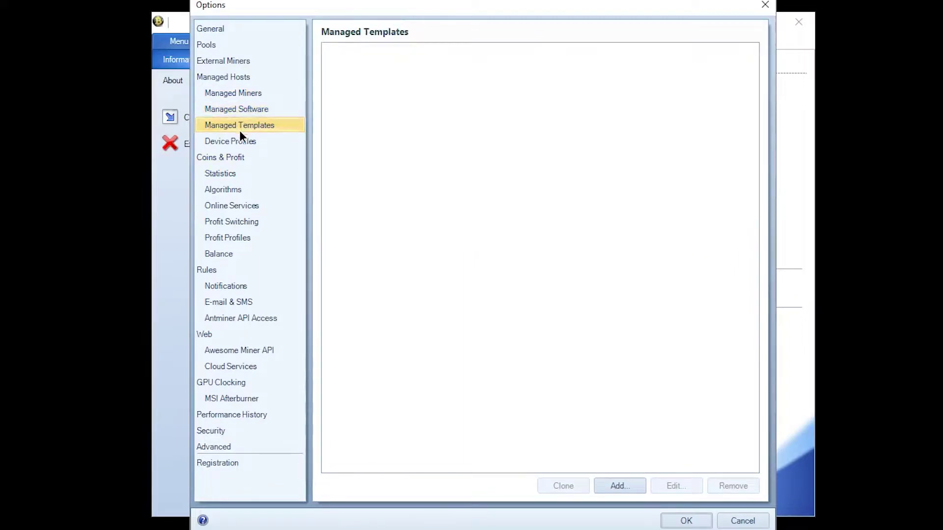
{"action": "left_click", "coordinate": [236, 146]}
Review the coins and profit options, including the available display currencies, coin statistics providers and algorithm hash rates.
{"action": "left_click", "coordinate": [232, 159]}
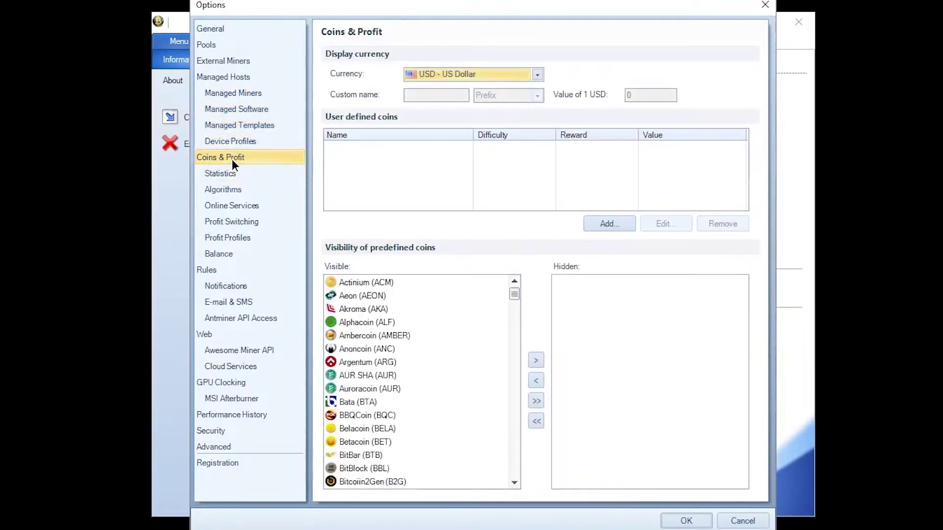
{"action": "left_click", "coordinate": [474, 71]}
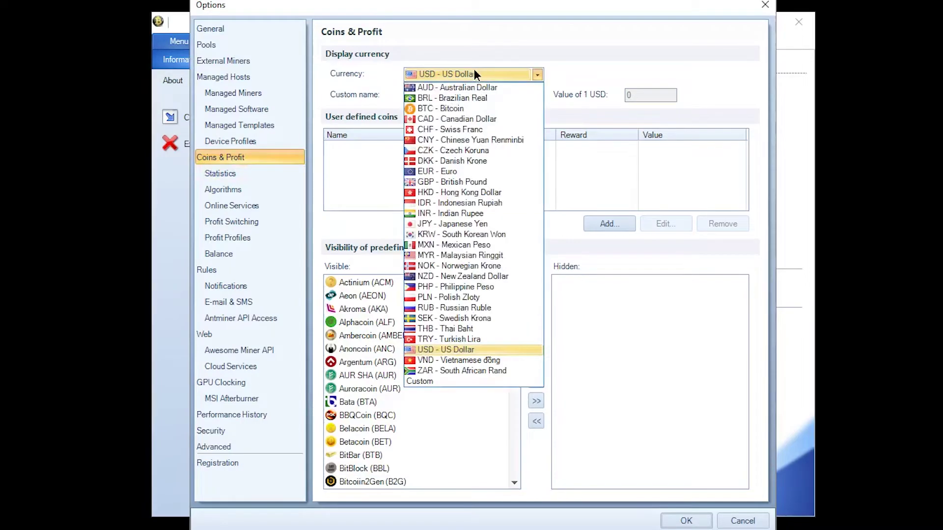
{"action": "left_click", "coordinate": [329, 196]}
{"action": "left_click", "coordinate": [266, 174]}
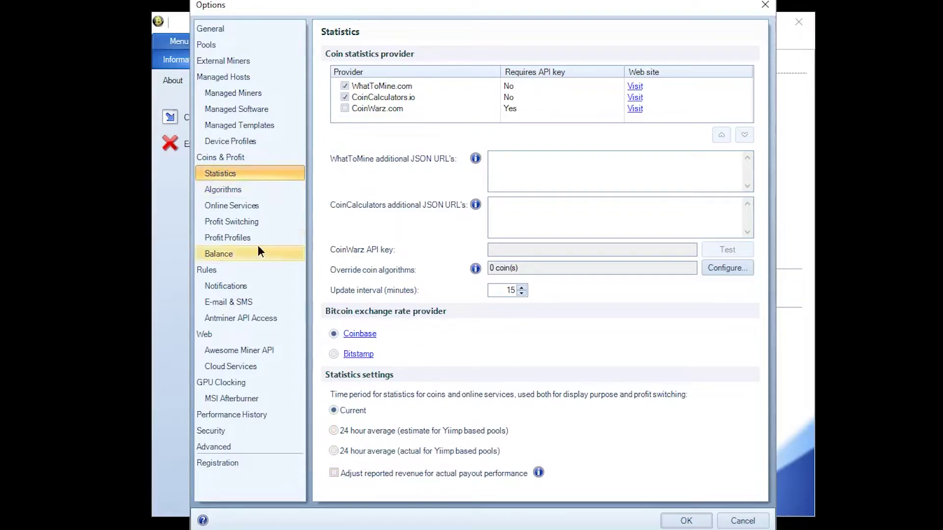
{"action": "left_click", "coordinate": [250, 188]}
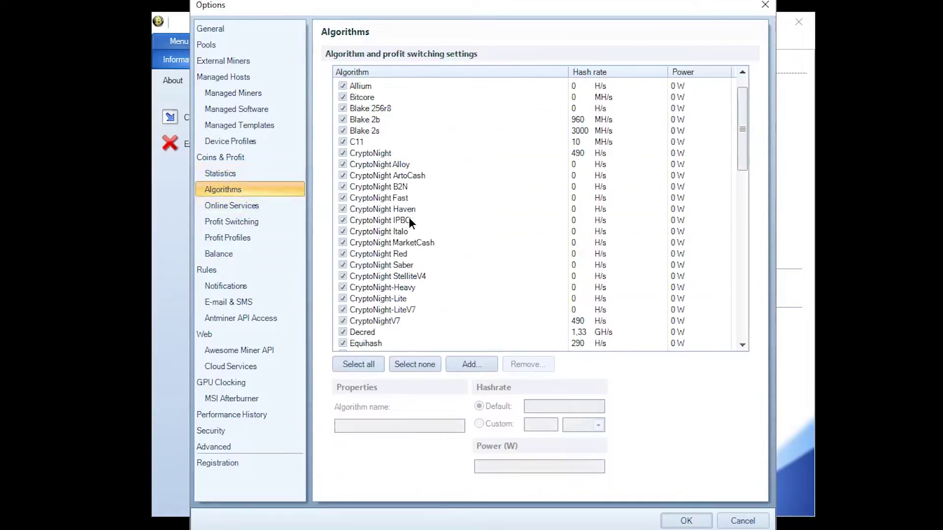
{"action": "scroll", "coordinate": [411, 226], "scroll_direction": "down", "scroll_amount": 20}
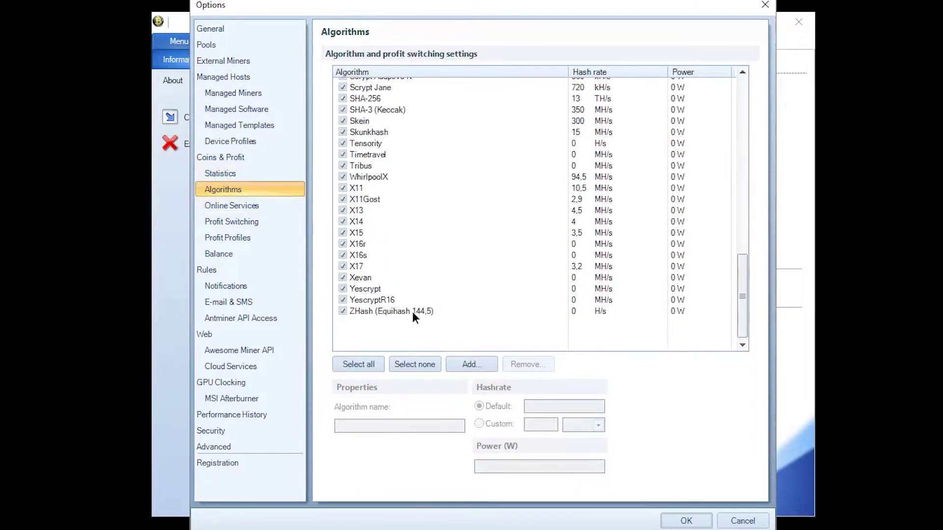
{"action": "scroll", "coordinate": [412, 311], "scroll_direction": "up", "scroll_amount": 15}
Review the predefined online services, profit switching settings, profit profiles and balance options.
{"action": "left_click", "coordinate": [265, 209]}
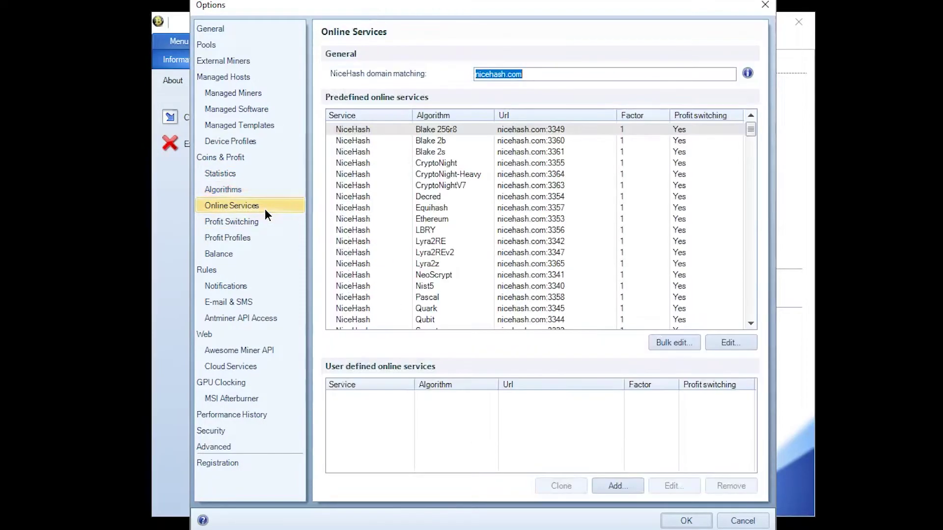
{"action": "scroll", "coordinate": [478, 222], "scroll_direction": "down", "scroll_amount": 8}
{"action": "scroll", "coordinate": [457, 248], "scroll_direction": "down", "scroll_amount": 10}
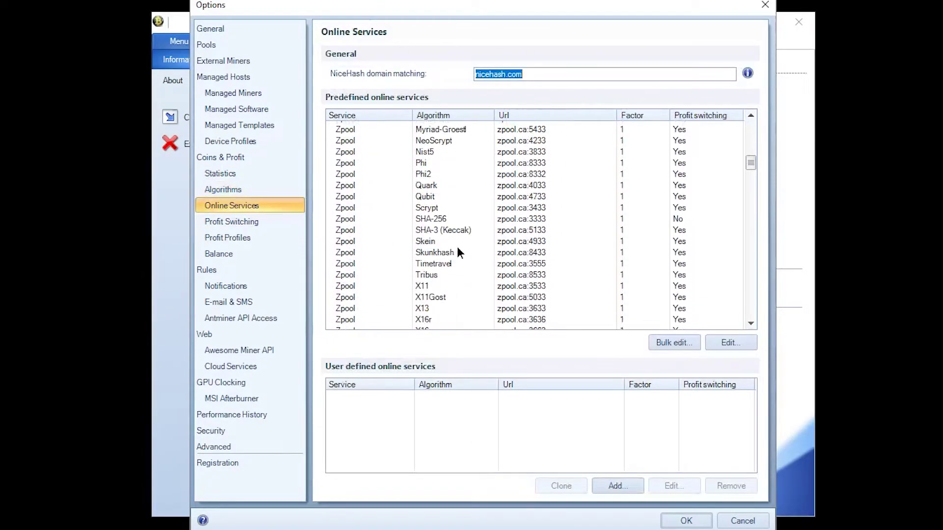
{"action": "left_click", "coordinate": [247, 220]}
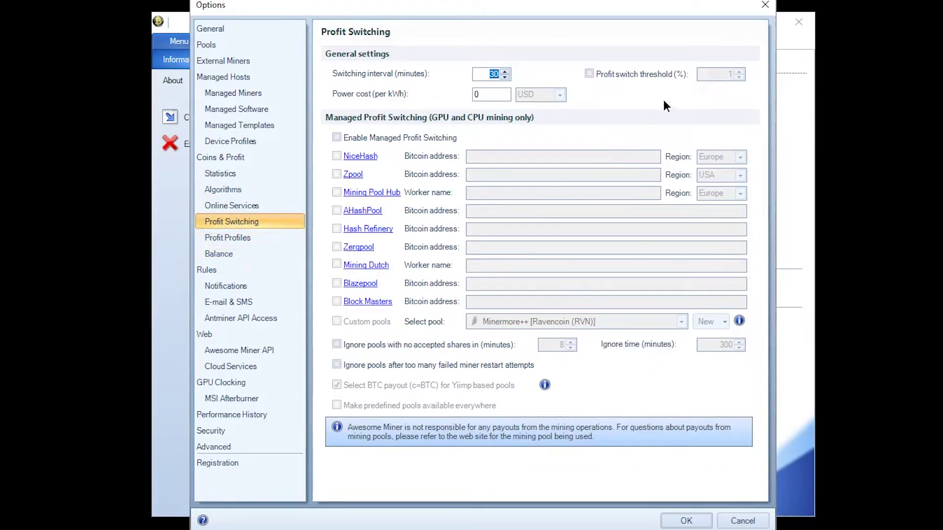
{"action": "left_click", "coordinate": [240, 237]}
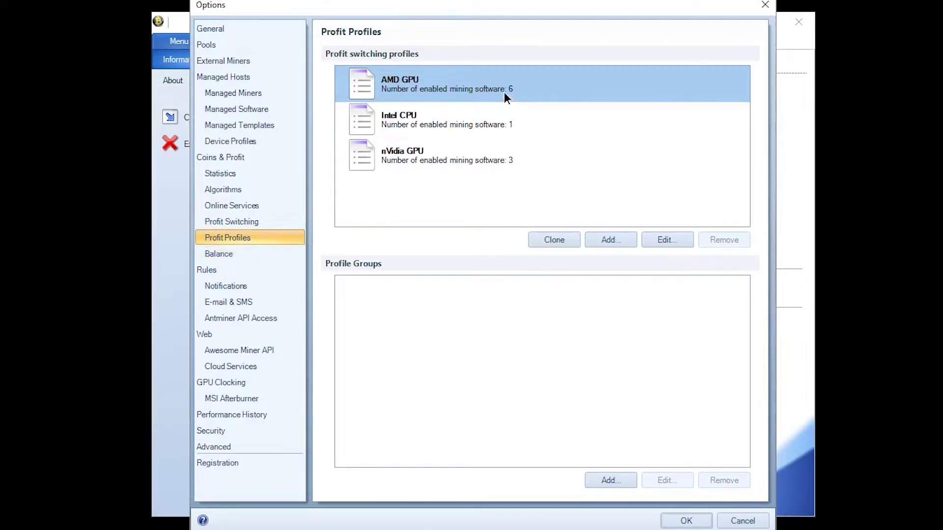
{"action": "left_click", "coordinate": [257, 255]}
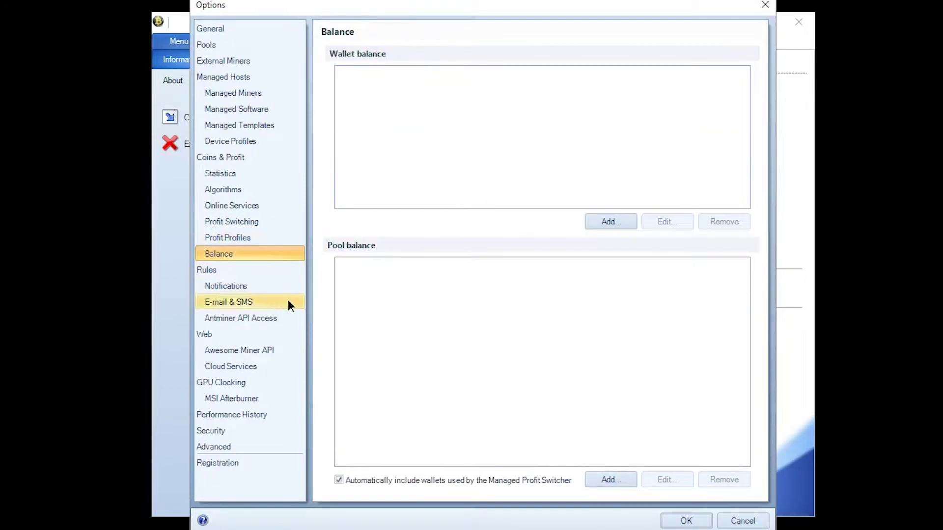
Add a user-defined rule with the description "Bug minage" after checking the predefined rules.
{"action": "left_click", "coordinate": [251, 273]}
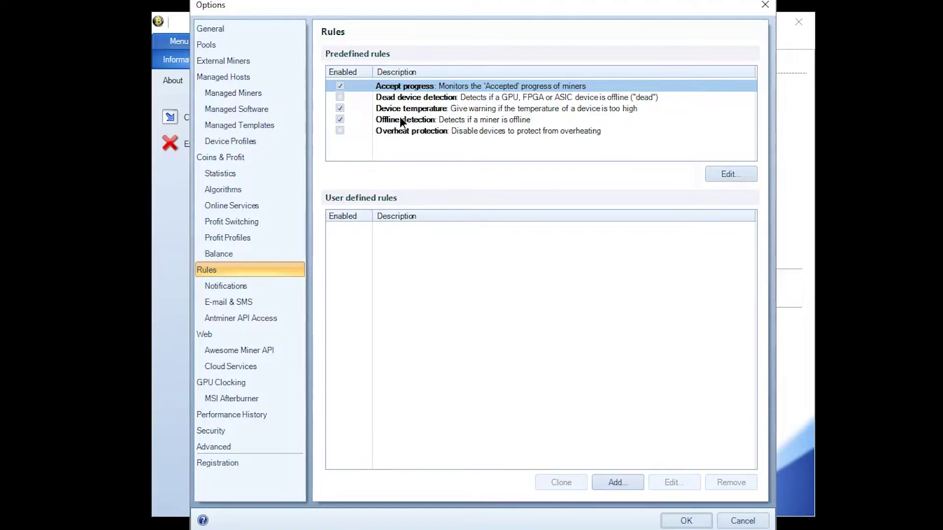
{"action": "left_click", "coordinate": [474, 118]}
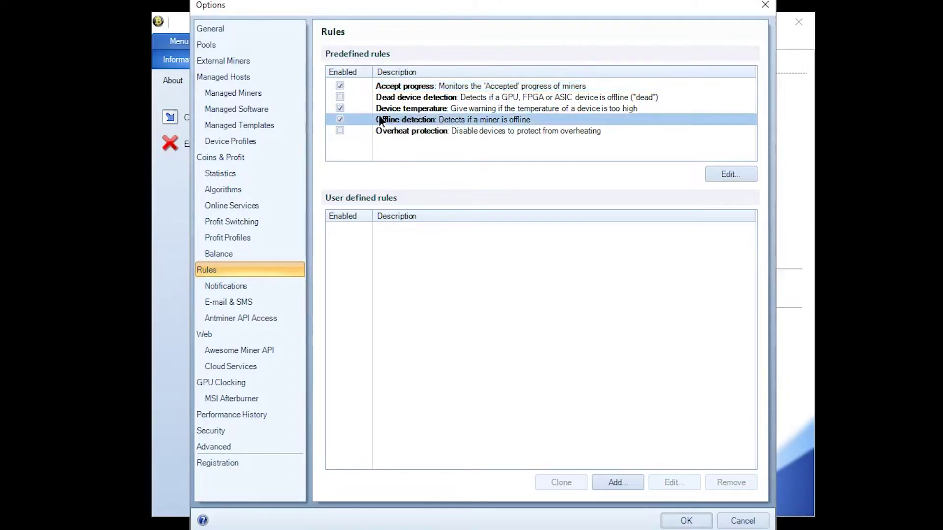
{"action": "left_click", "coordinate": [617, 481]}
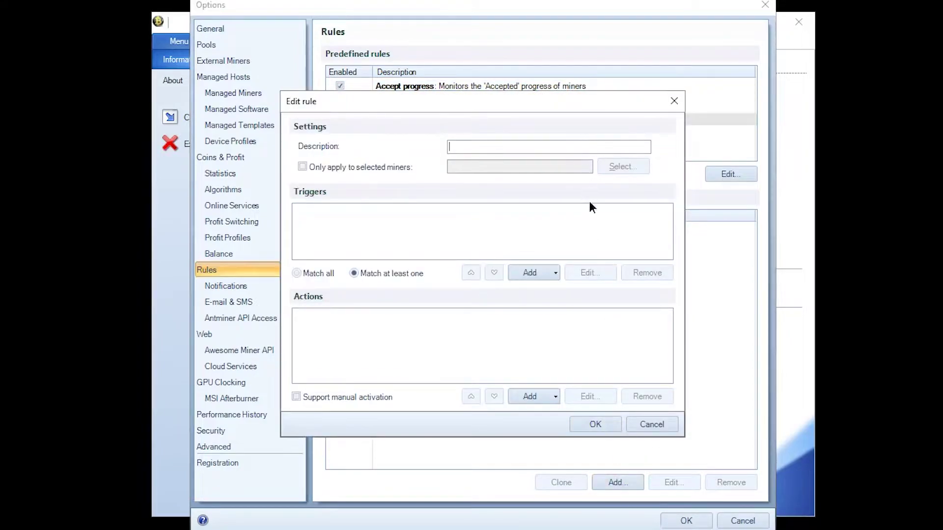
{"action": "left_click", "coordinate": [495, 146]}
{"action": "type", "text": "Bug min,ag"}
{"action": "key", "text": "BackSpace"}
{"action": "key", "text": "BackSpace"}
{"action": "key", "text": "BackSpace"}
{"action": "type", "text": "agh"}
Add an offline detection trigger to the "Bug minage" rule that fires after being offline for 60 seconds.
{"action": "left_click", "coordinate": [534, 276]}
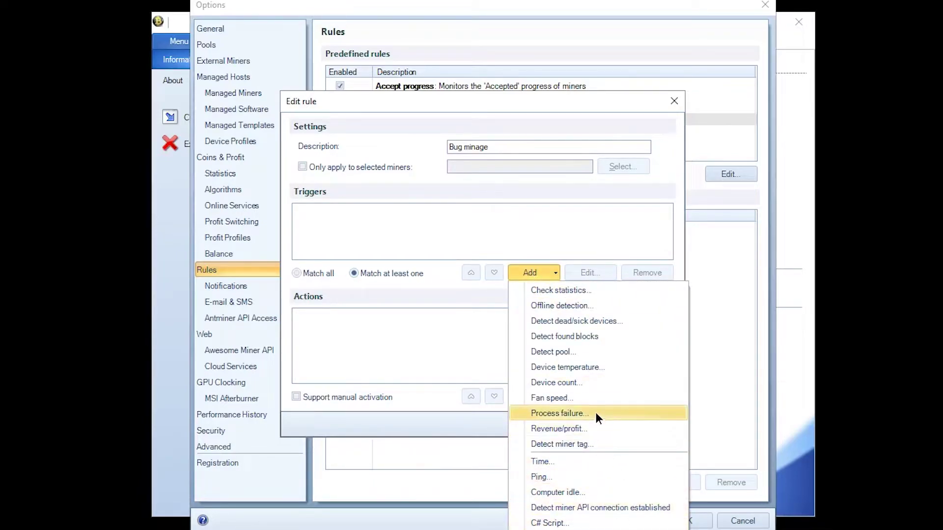
{"action": "left_click", "coordinate": [596, 306]}
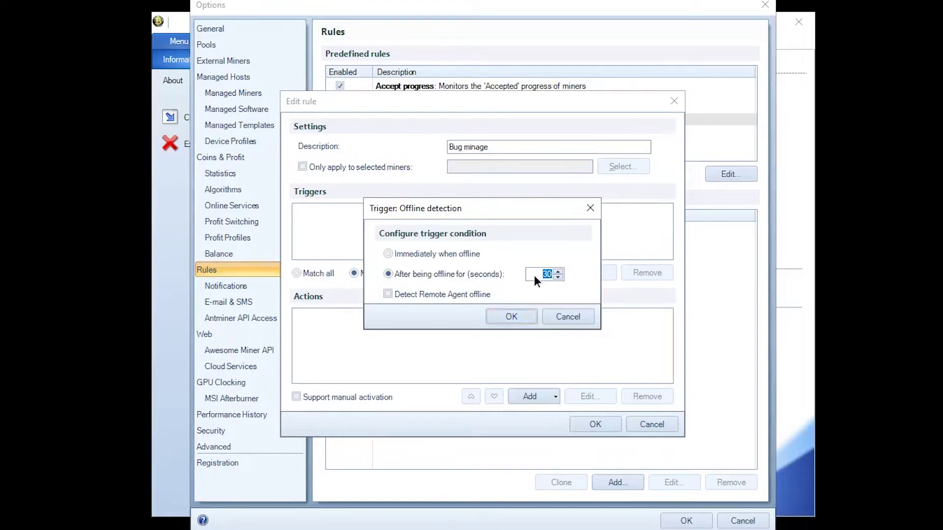
{"action": "left_click", "coordinate": [512, 318]}
Add a miner command action to the rule that reboots the computer, after trying the Restart miner command.
{"action": "left_click", "coordinate": [529, 397]}
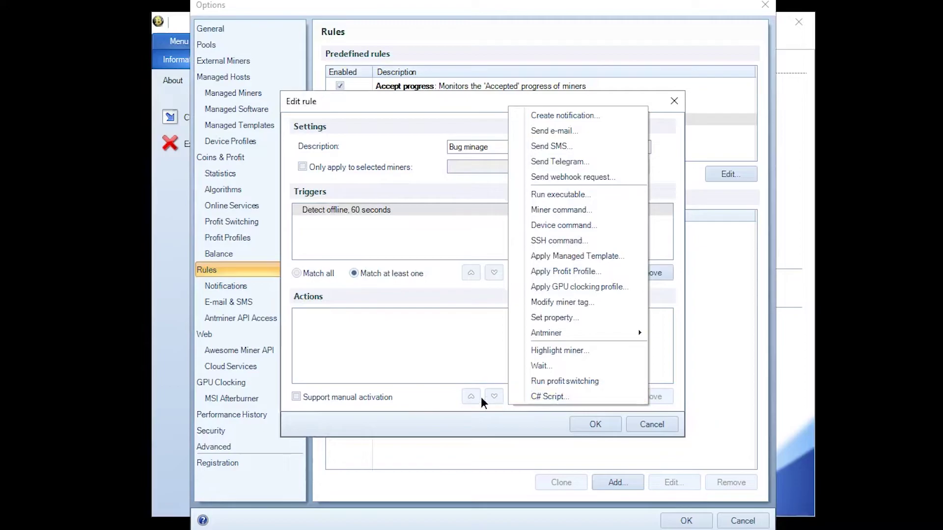
{"action": "left_click", "coordinate": [597, 111]}
{"action": "left_click", "coordinate": [483, 292]}
{"action": "left_click", "coordinate": [529, 397]}
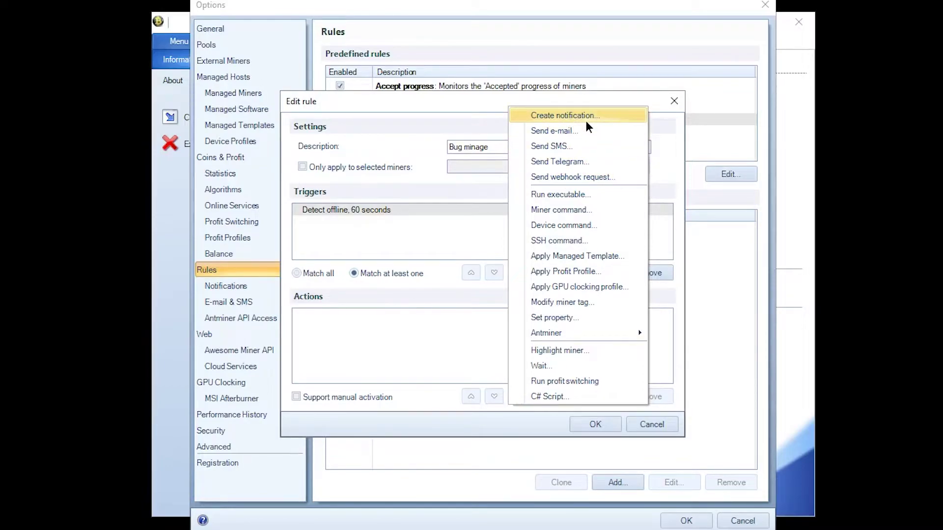
{"action": "left_click", "coordinate": [560, 209]}
{"action": "left_click", "coordinate": [508, 243]}
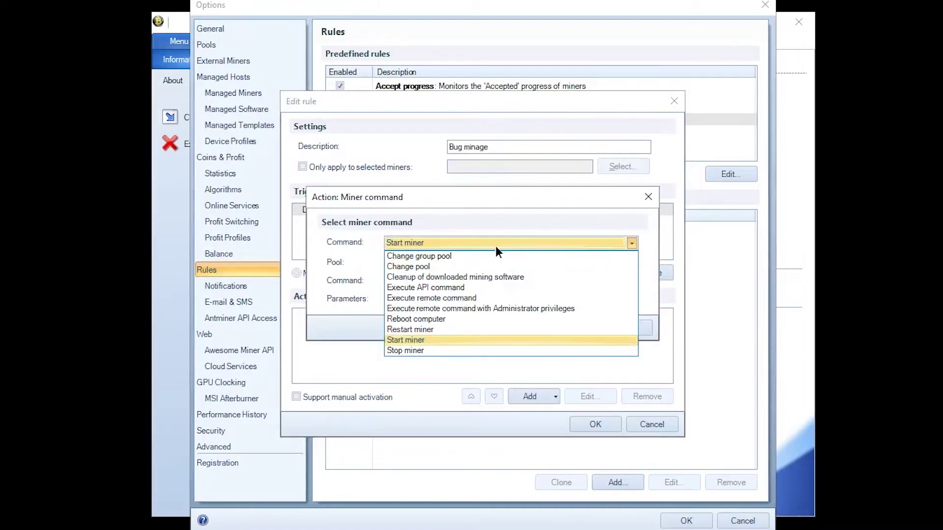
{"action": "left_click", "coordinate": [437, 320]}
{"action": "left_click", "coordinate": [428, 240]}
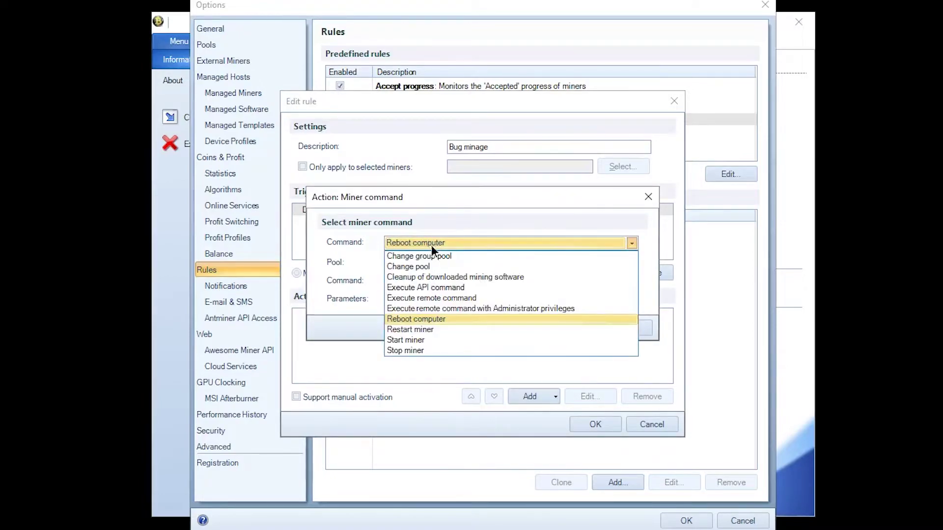
{"action": "left_click", "coordinate": [416, 329]}
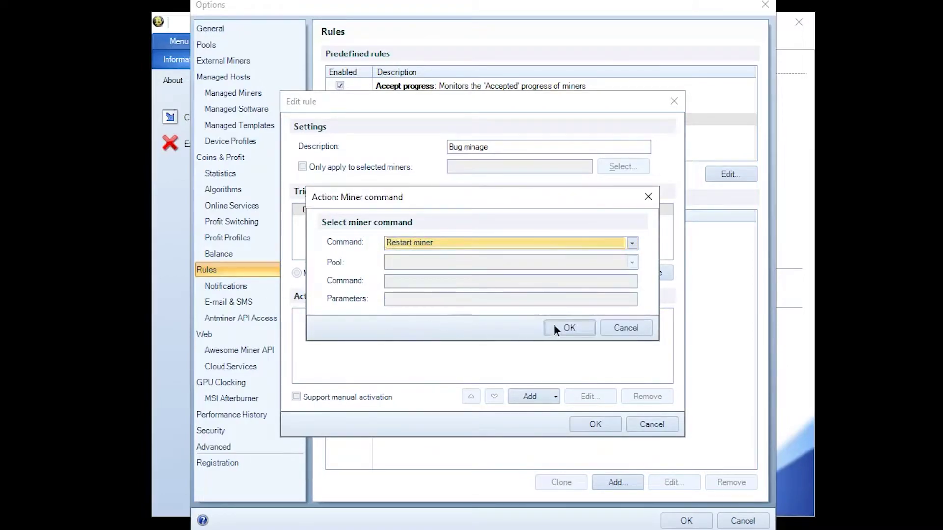
{"action": "left_click", "coordinate": [526, 243]}
{"action": "left_click", "coordinate": [417, 319]}
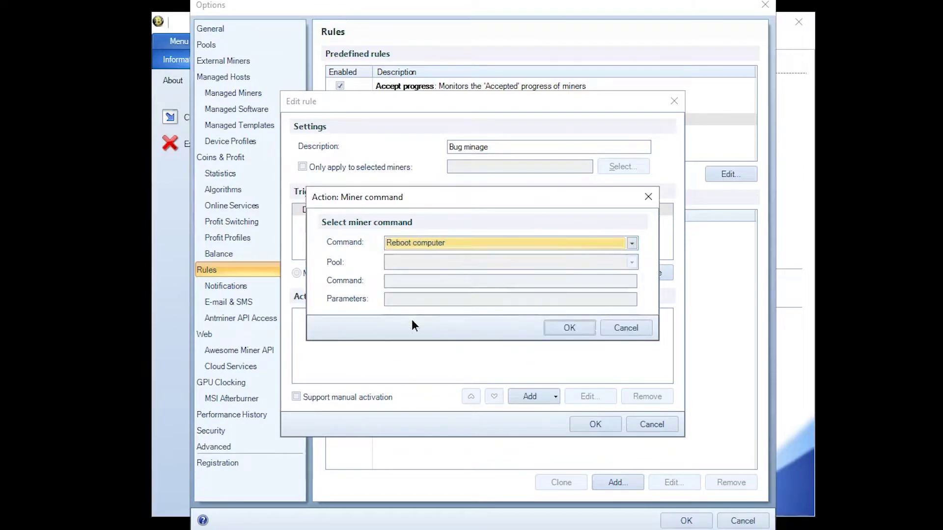
{"action": "left_click", "coordinate": [568, 328]}
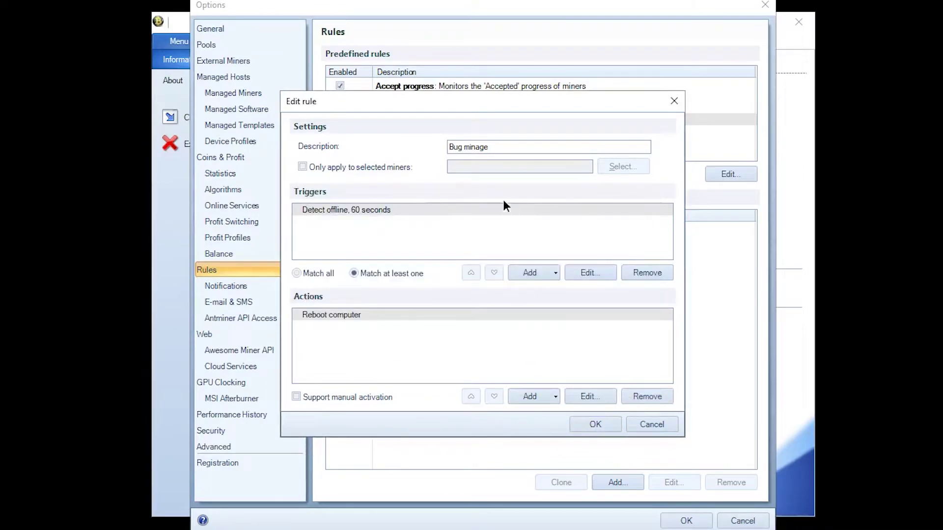
Check the rule's trigger and action, and discard the new rule.
{"action": "left_click", "coordinate": [376, 212]}
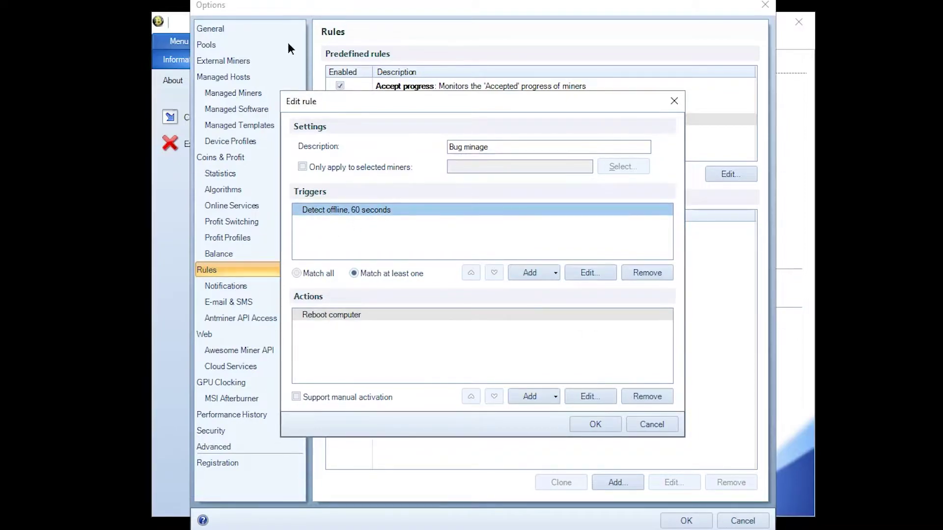
{"action": "left_click", "coordinate": [508, 316]}
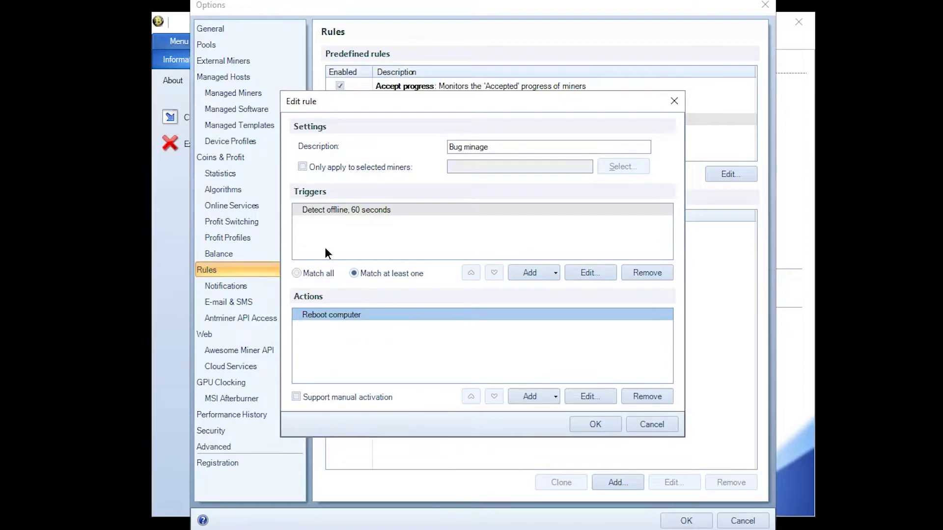
{"action": "left_click", "coordinate": [651, 424]}
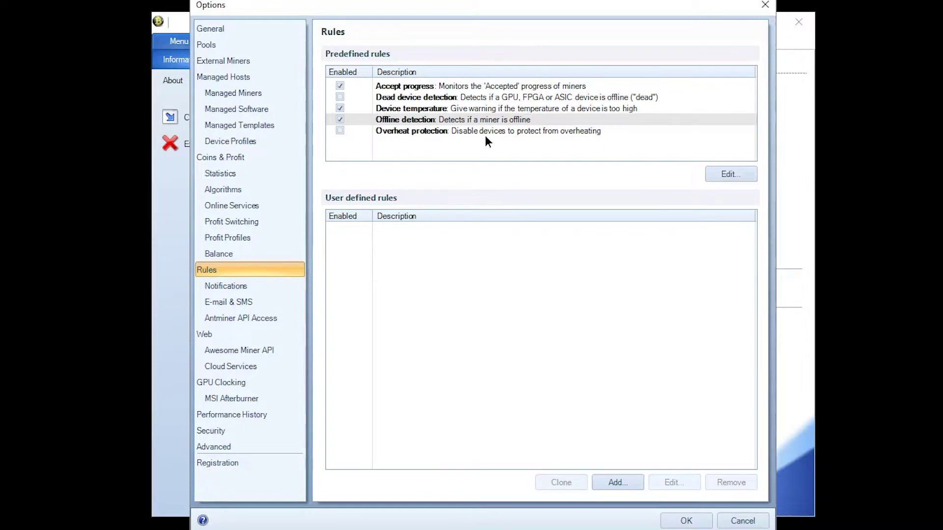
Review the predefined rules and the options for notifications, e-mail and SMS, and Antminer API access.
{"action": "left_click", "coordinate": [426, 110]}
{"action": "left_click", "coordinate": [441, 86]}
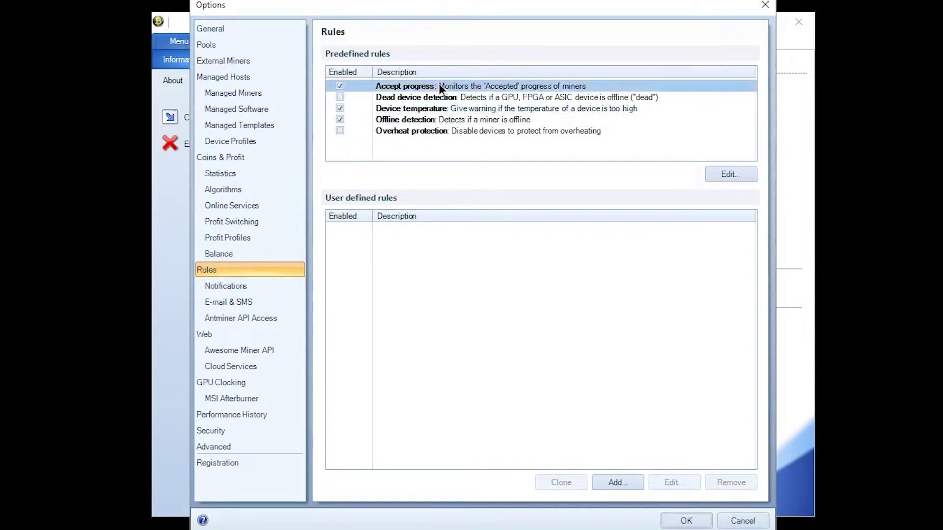
{"action": "left_click", "coordinate": [447, 110]}
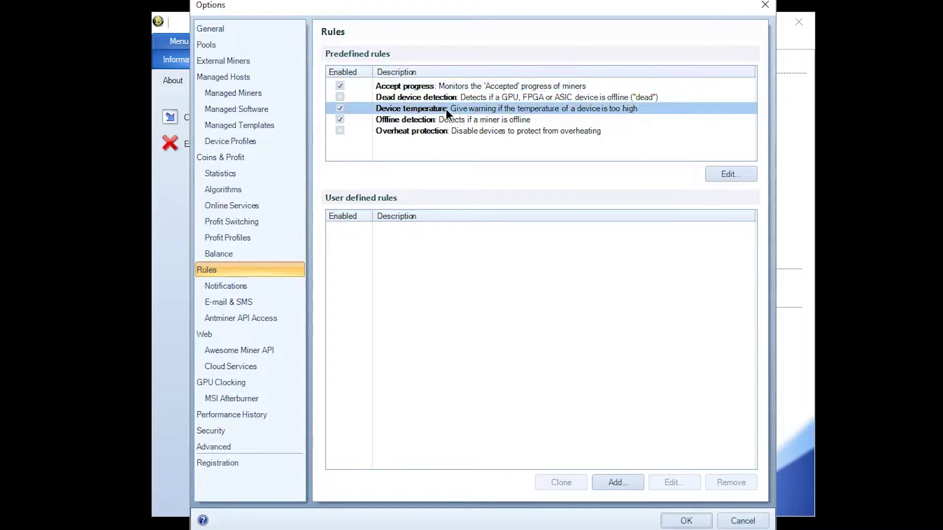
{"action": "left_click", "coordinate": [216, 288]}
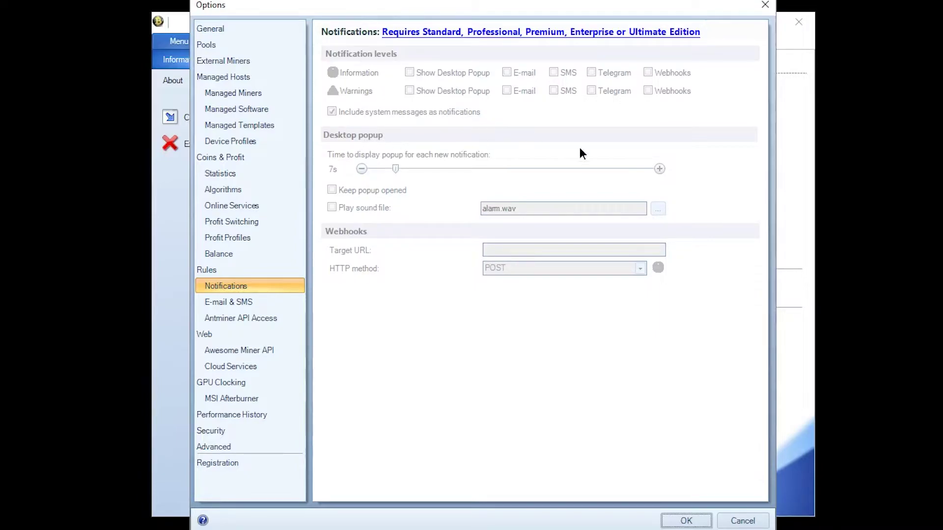
{"action": "left_click", "coordinate": [264, 302]}
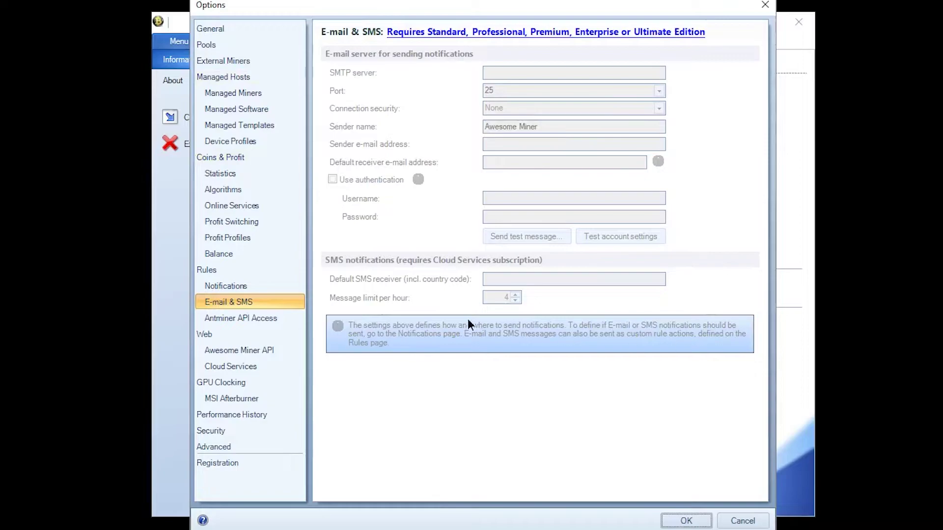
{"action": "left_click", "coordinate": [252, 323]}
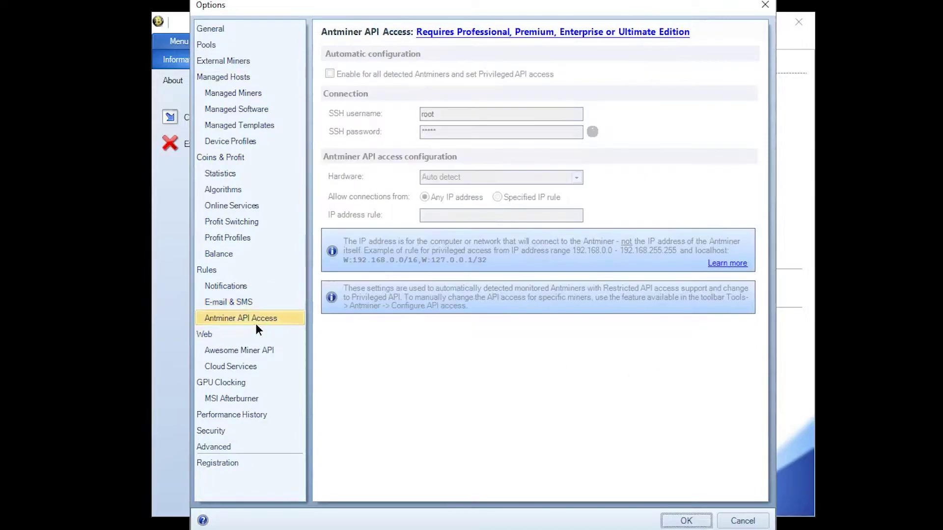
Review the options for the web server, Awesome Miner API and Cloud Services, including the available site identifiers.
{"action": "left_click", "coordinate": [229, 334]}
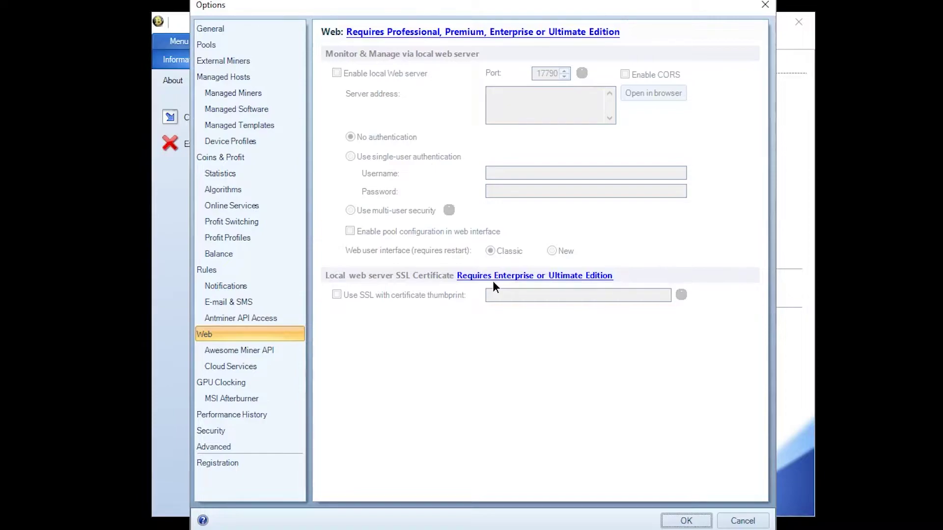
{"action": "left_click", "coordinate": [261, 349]}
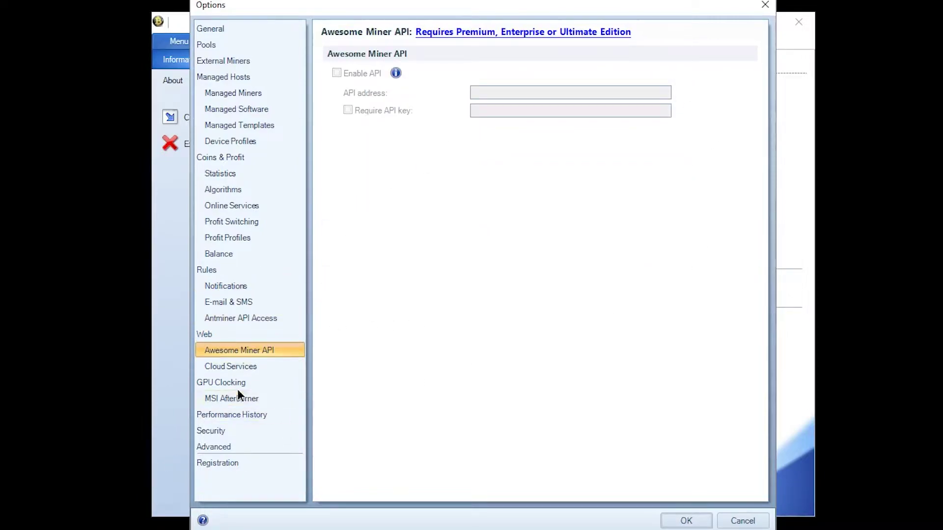
{"action": "left_click", "coordinate": [260, 367]}
{"action": "left_click", "coordinate": [551, 99]}
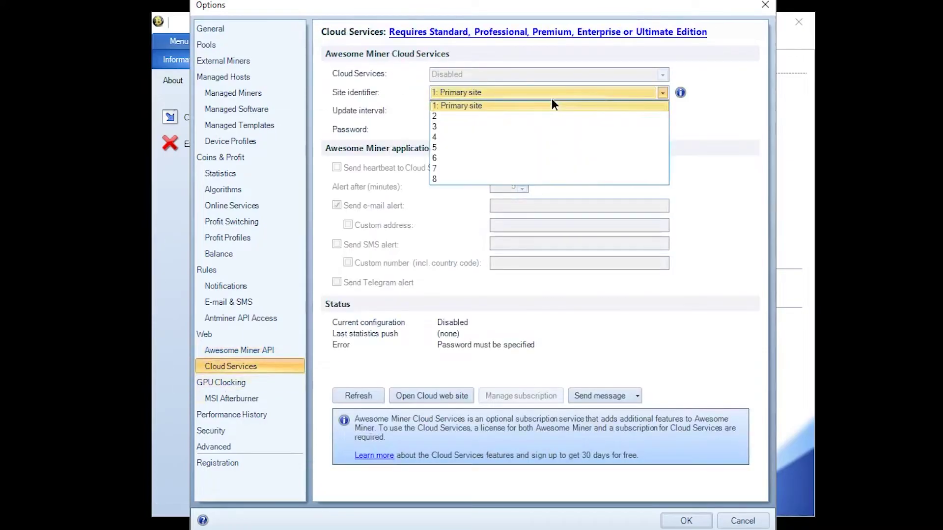
{"action": "left_click", "coordinate": [552, 99]}
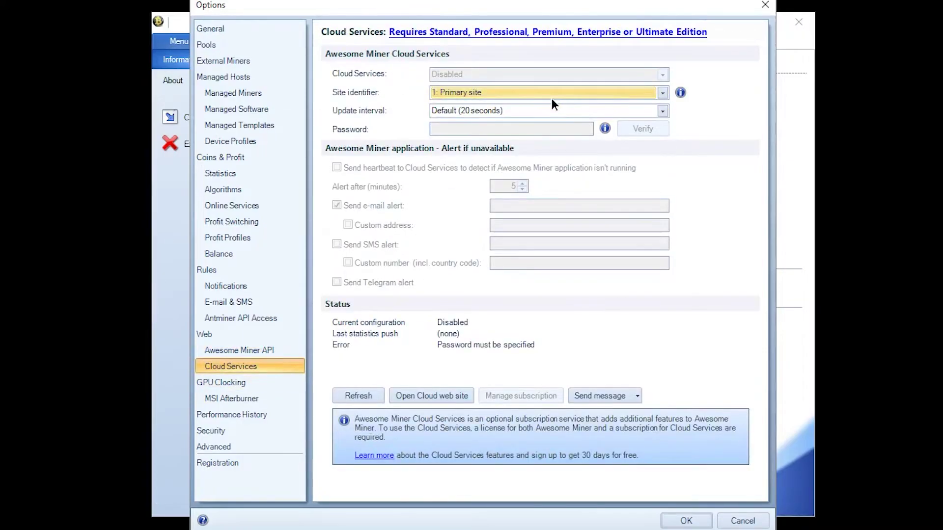
Review the GPU clocking profile options and the MSI Afterburner integration settings.
{"action": "left_click", "coordinate": [245, 385]}
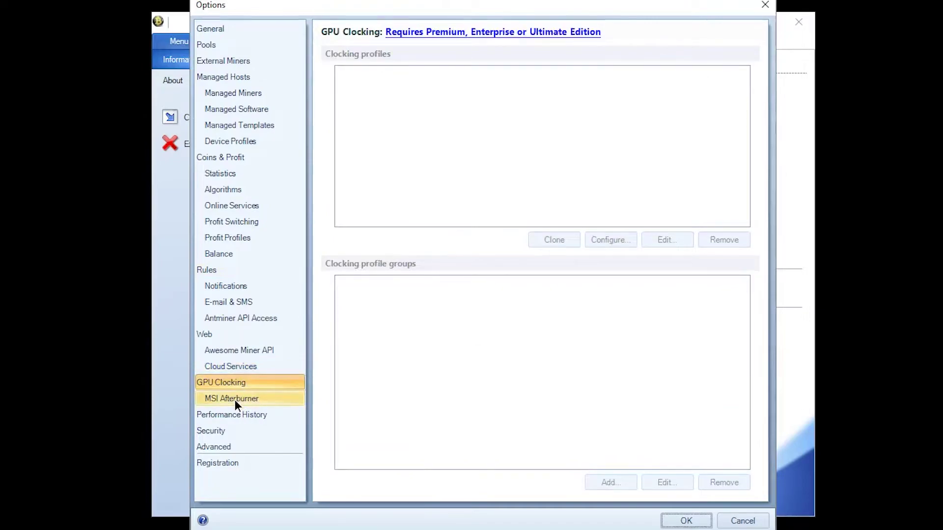
{"action": "left_click", "coordinate": [235, 399]}
{"action": "left_click", "coordinate": [238, 387]}
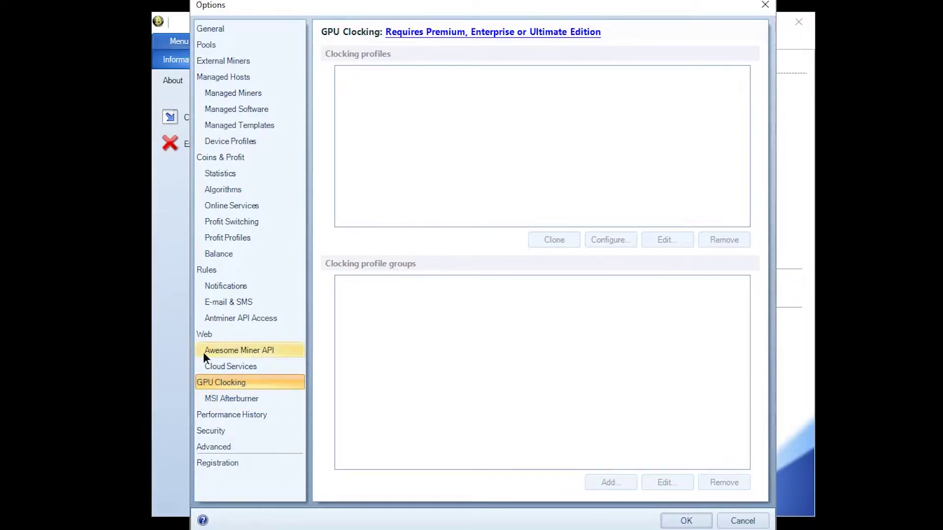
{"action": "left_click", "coordinate": [238, 398]}
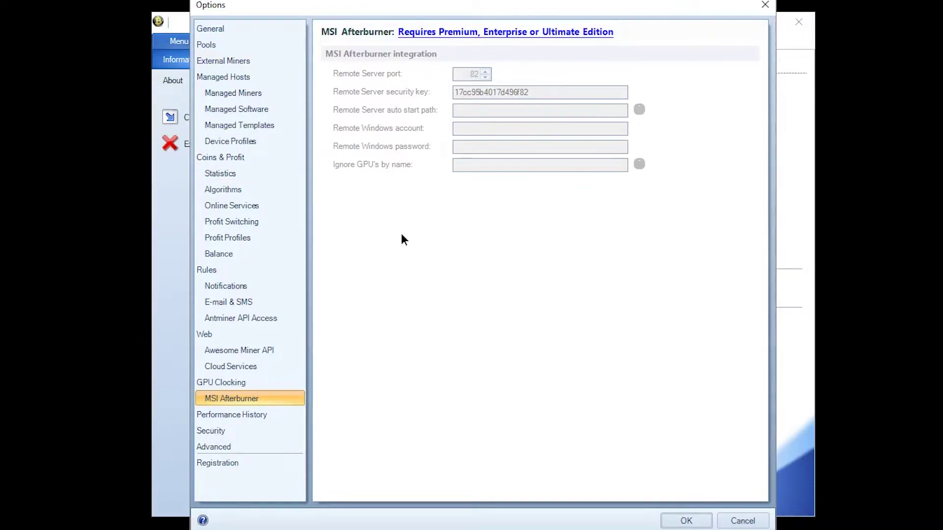
Review the performance history, security, advanced, registration and general options, and close the options without saving.
{"action": "left_click", "coordinate": [246, 414]}
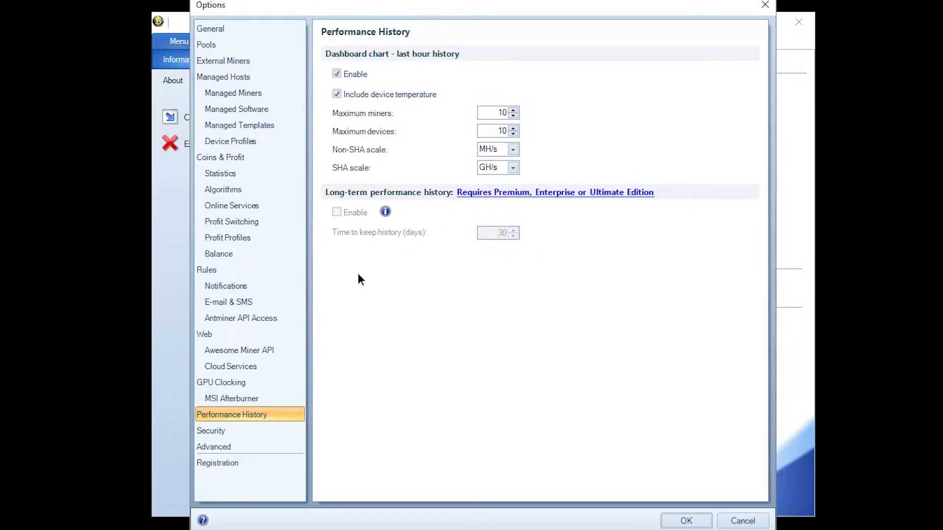
{"action": "left_click", "coordinate": [241, 434]}
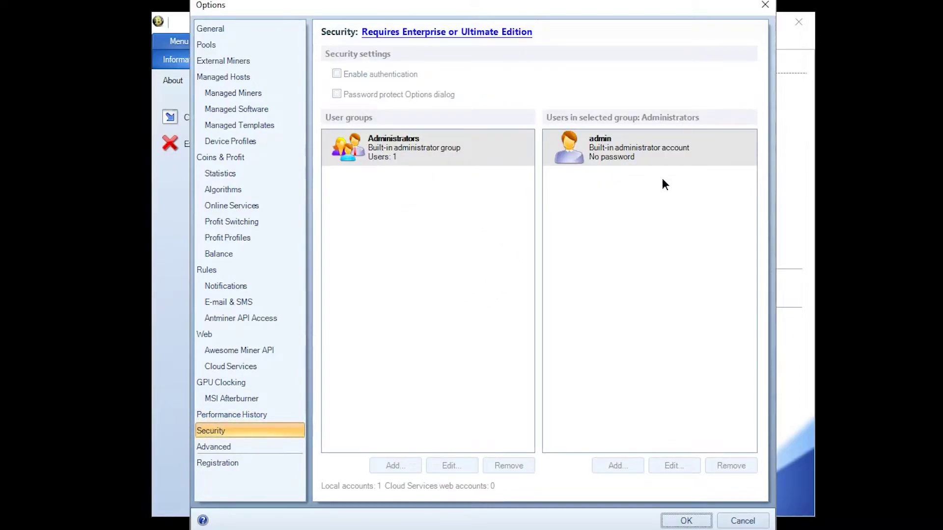
{"action": "left_click", "coordinate": [272, 446]}
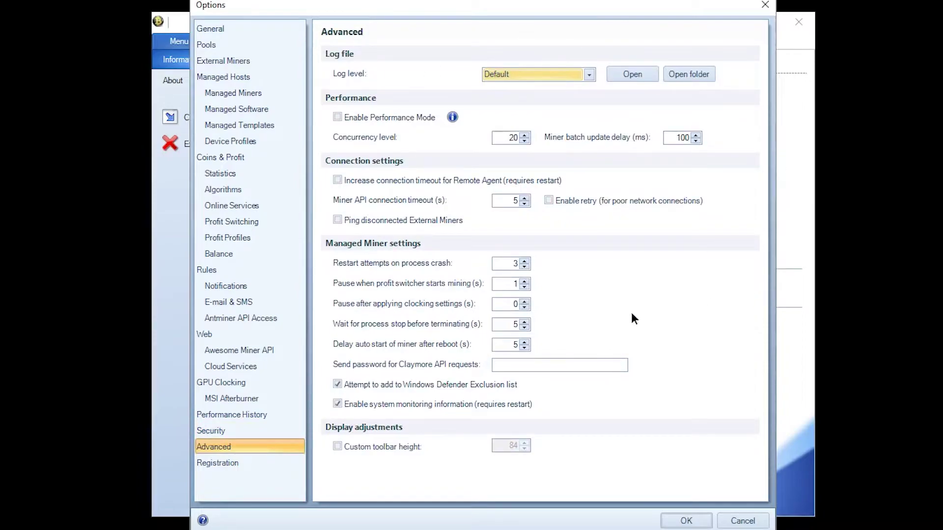
{"action": "left_click", "coordinate": [241, 462]}
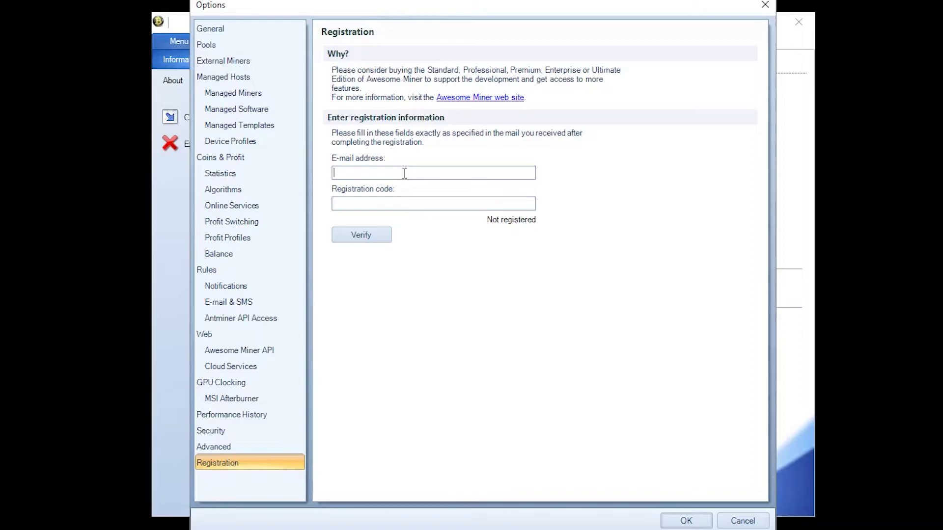
{"action": "left_click", "coordinate": [255, 23]}
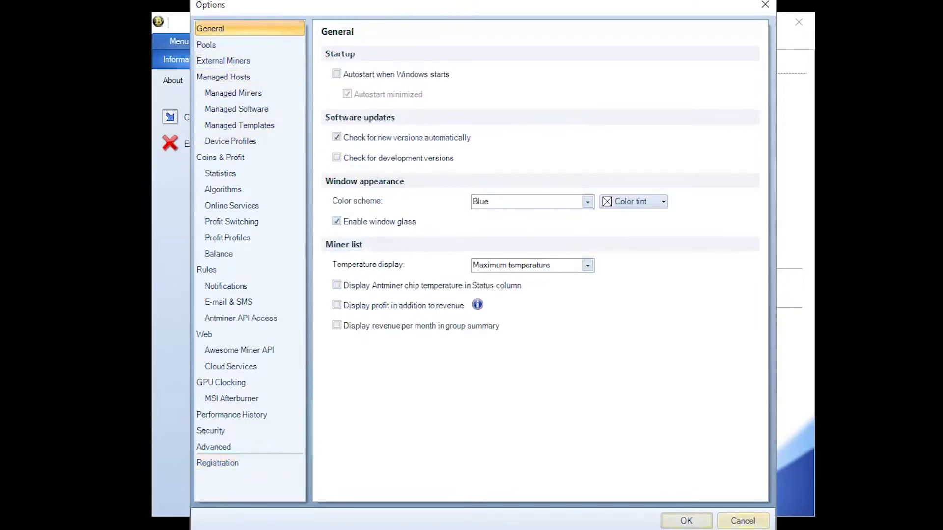
{"action": "left_click", "coordinate": [739, 524]}
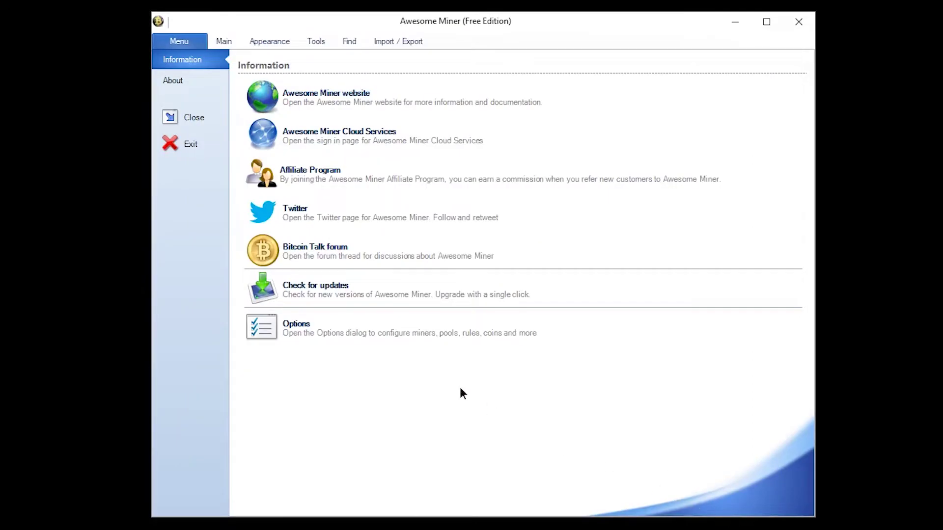
Start adding a new Managed Profit Miner and set its miner host to Local.
{"action": "left_click", "coordinate": [233, 42]}
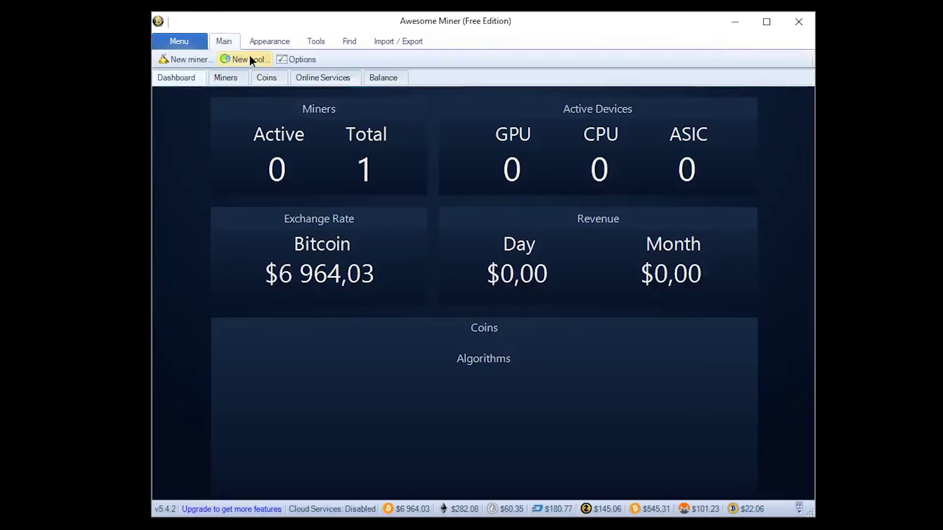
{"action": "left_click", "coordinate": [226, 78]}
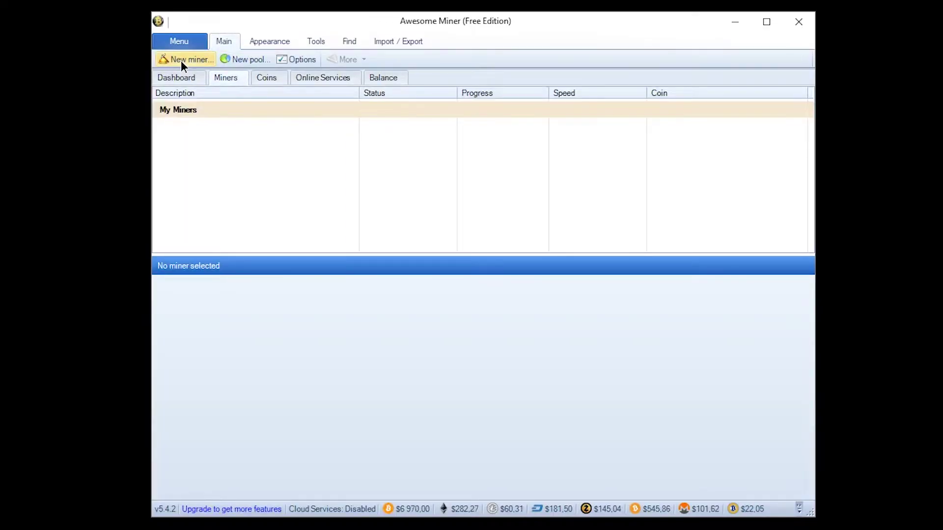
{"action": "left_click", "coordinate": [180, 61]}
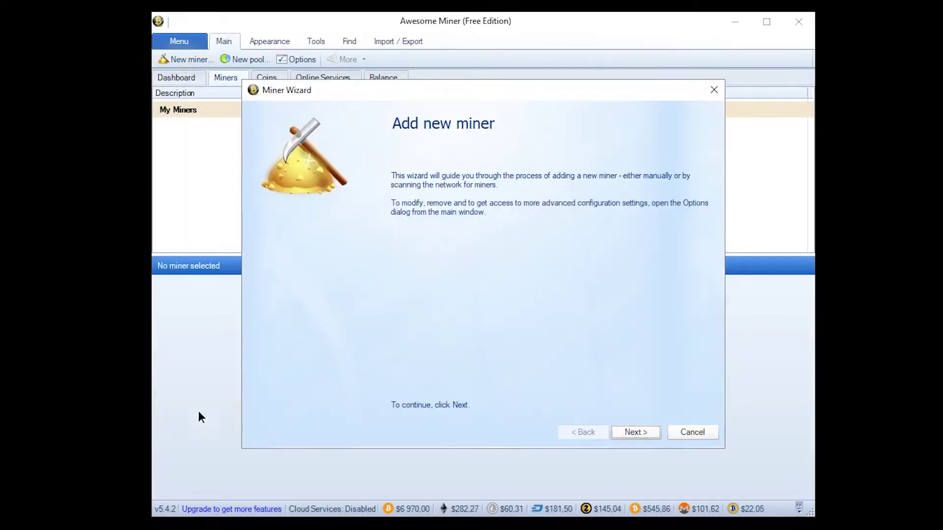
{"action": "left_click", "coordinate": [641, 434]}
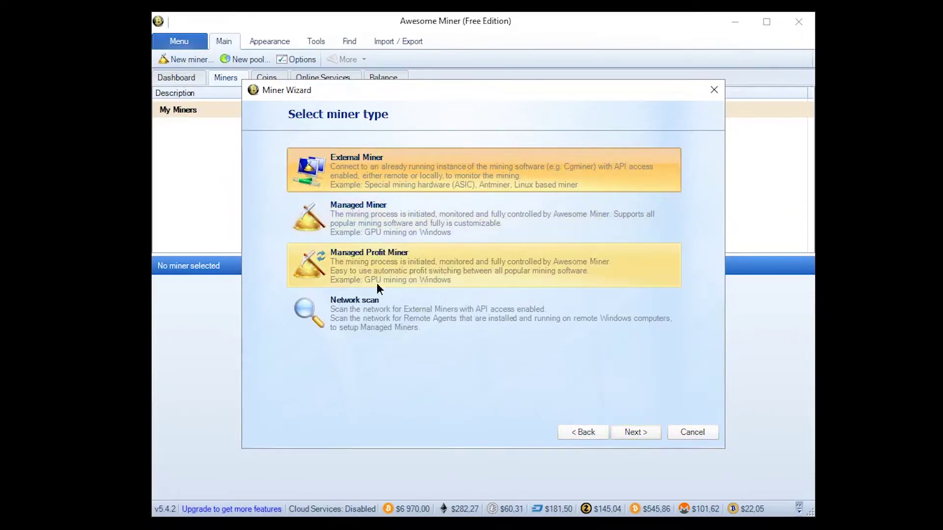
{"action": "left_click", "coordinate": [346, 265]}
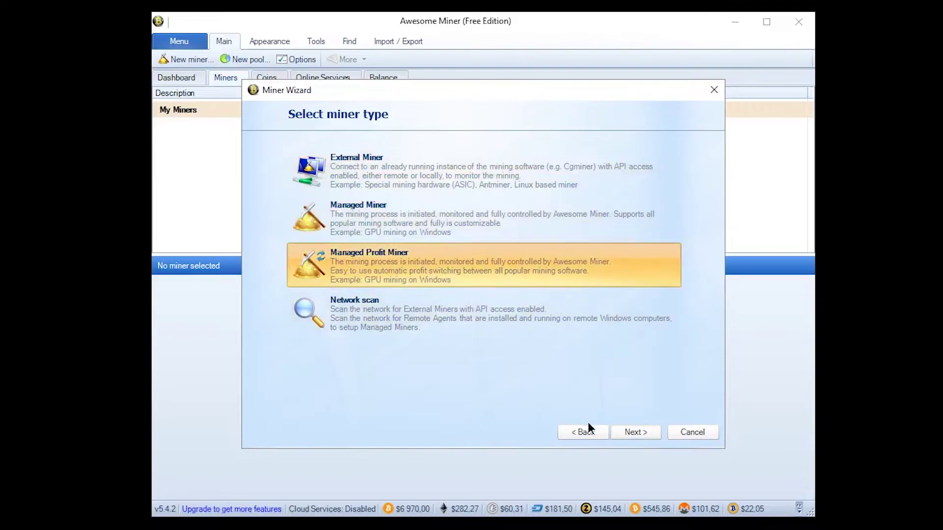
{"action": "left_click", "coordinate": [624, 434]}
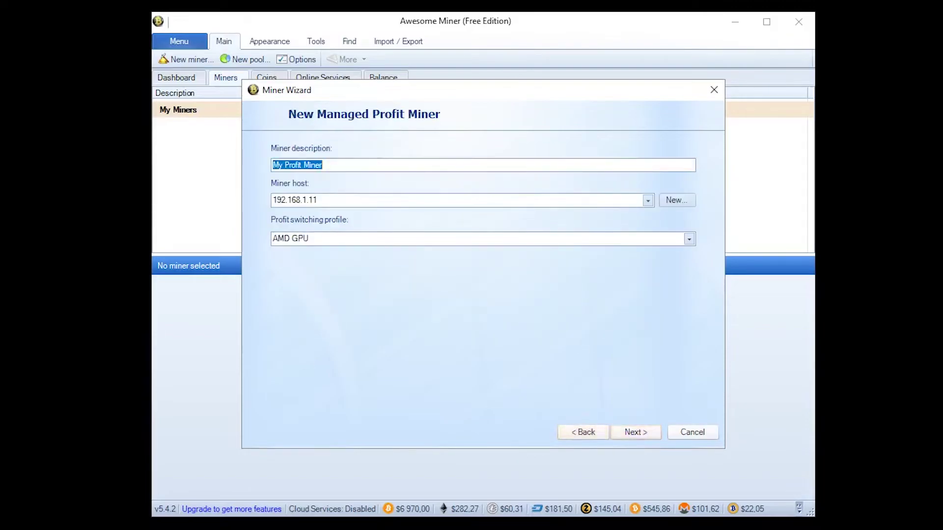
{"action": "left_click", "coordinate": [336, 199]}
{"action": "left_click", "coordinate": [300, 230]}
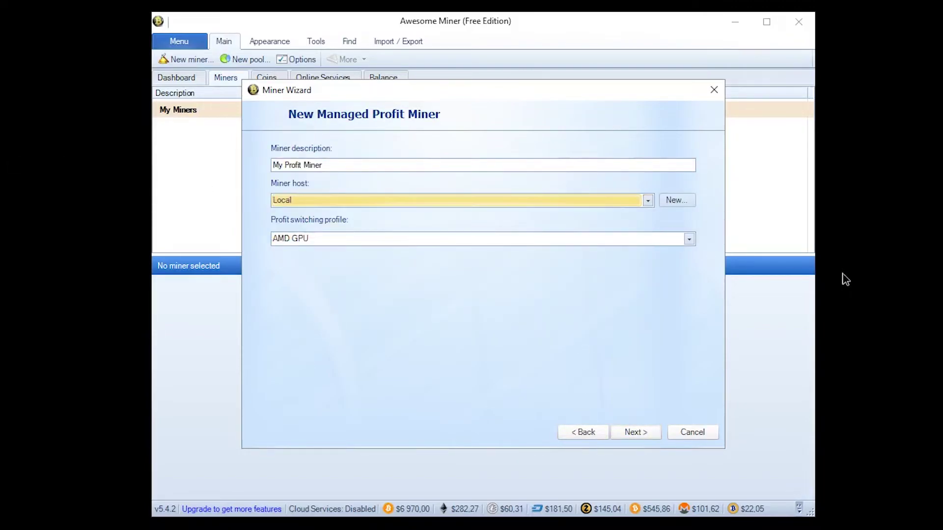
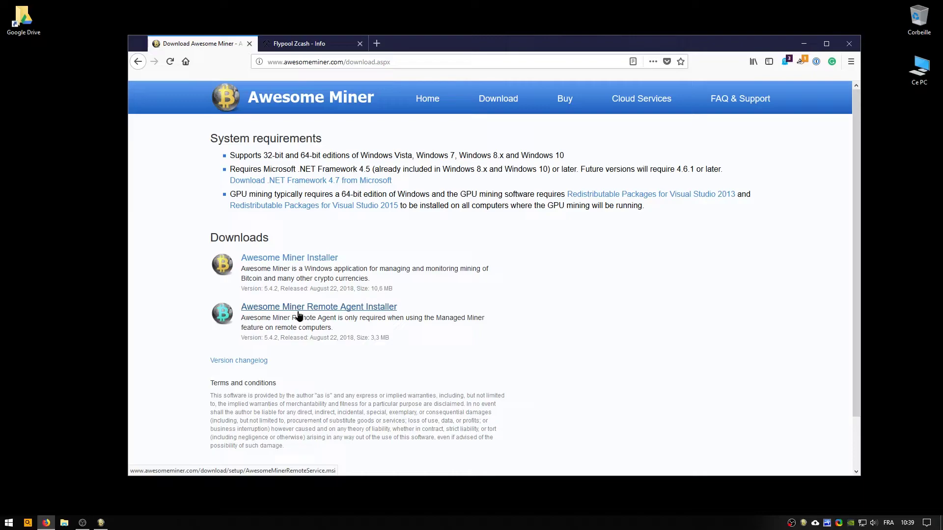
Check the computer's network addresses with ipconfig in a command prompt, close it, and dismiss the new host properties without saving.
{"action": "key", "text": "super"}
{"action": "type", "text": "cmd"}
{"action": "key", "text": "Return"}
{"action": "type", "text": "ipconfig"}
{"action": "key", "text": "Return"}
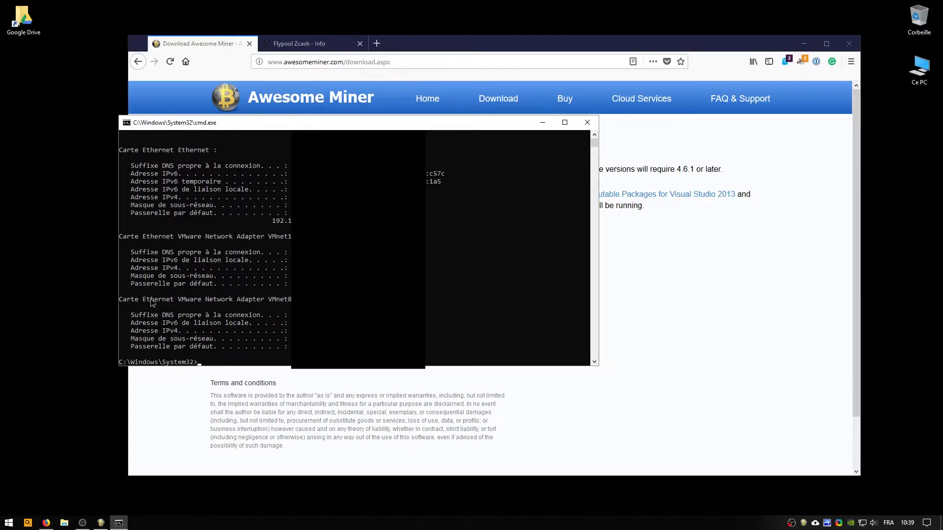
{"action": "left_click", "coordinate": [289, 268]}
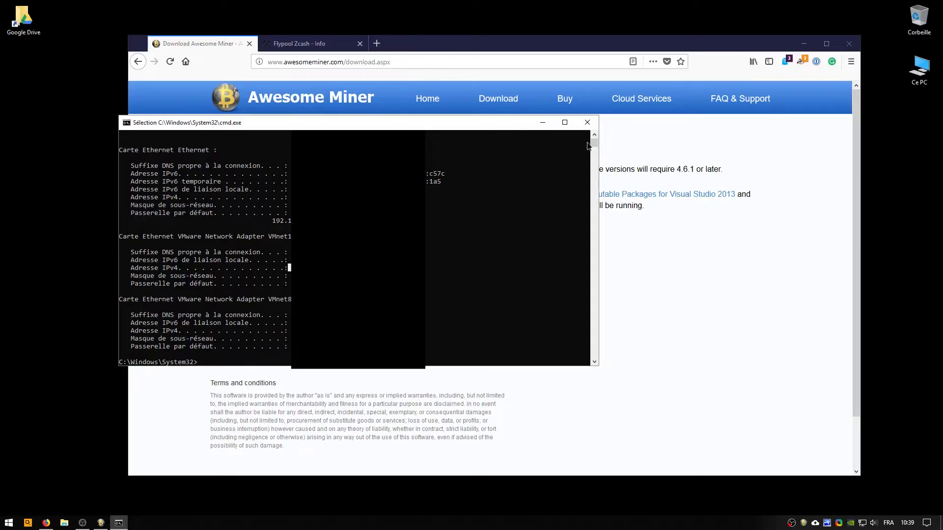
{"action": "left_click", "coordinate": [587, 122]}
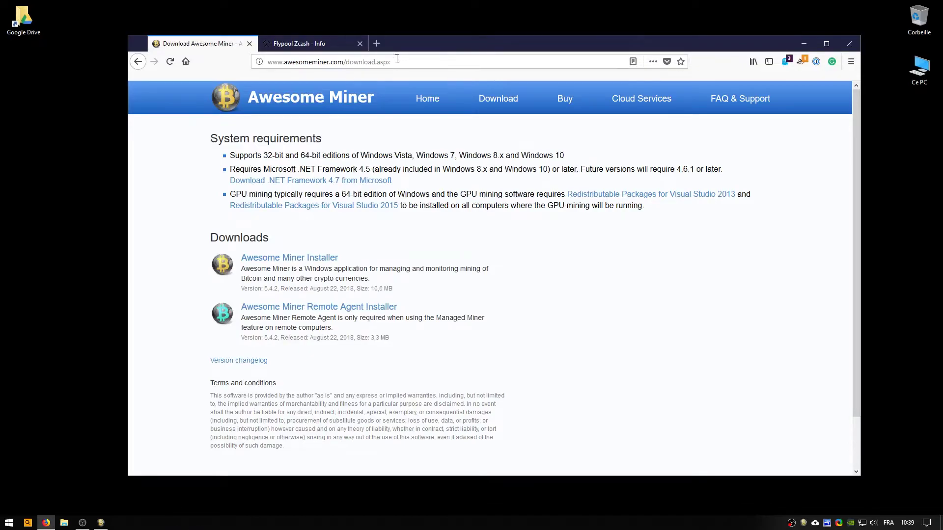
{"action": "left_click", "coordinate": [804, 44]}
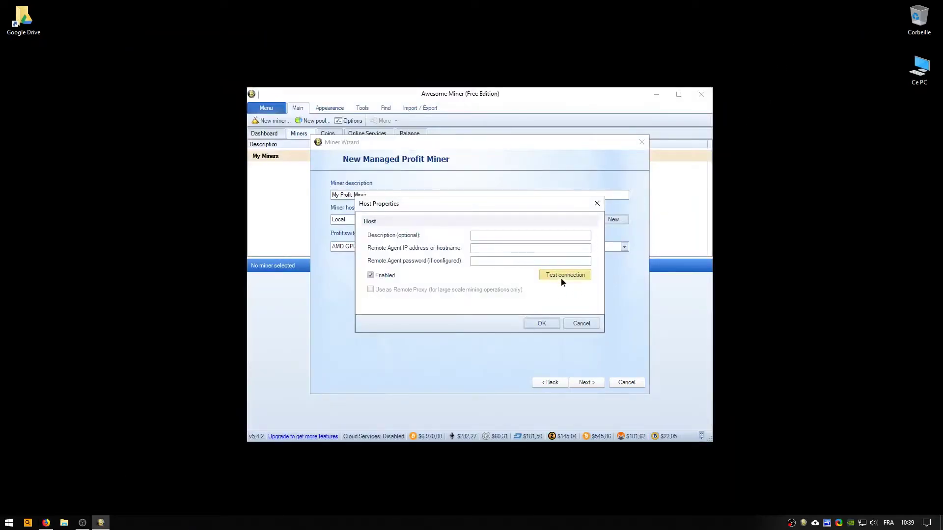
{"action": "left_click", "coordinate": [582, 324]}
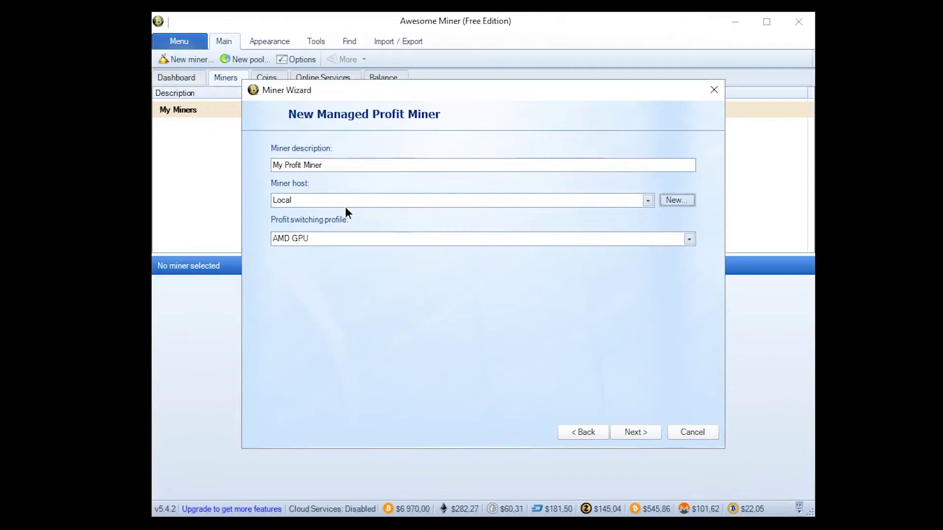
Keep the Local host, set the profit switching profile to nVidia GPU, and continue to the pool configuration.
{"action": "left_click", "coordinate": [304, 203]}
{"action": "left_click", "coordinate": [302, 202]}
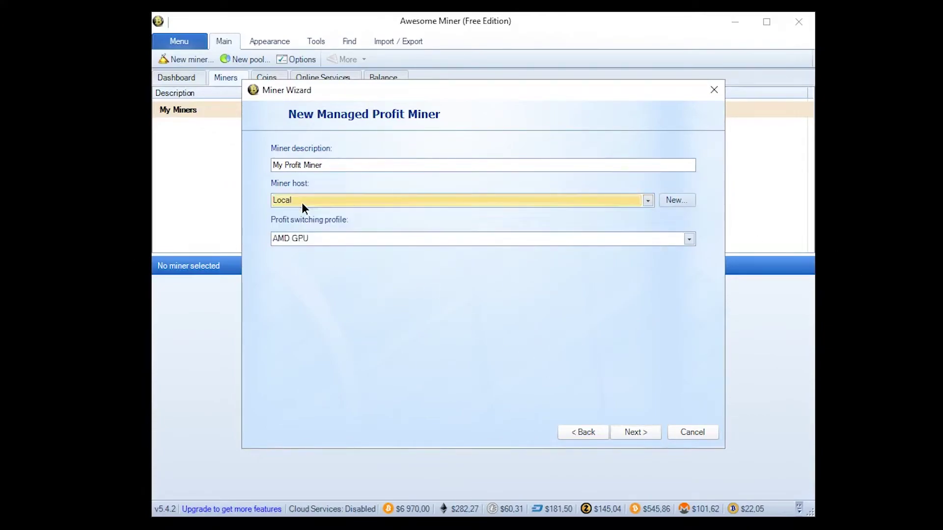
{"action": "left_click_drag", "start_coordinate": [326, 165], "coordinate": [273, 165]}
{"action": "left_click_drag", "start_coordinate": [336, 165], "coordinate": [273, 165]}
{"action": "left_click", "coordinate": [309, 239]}
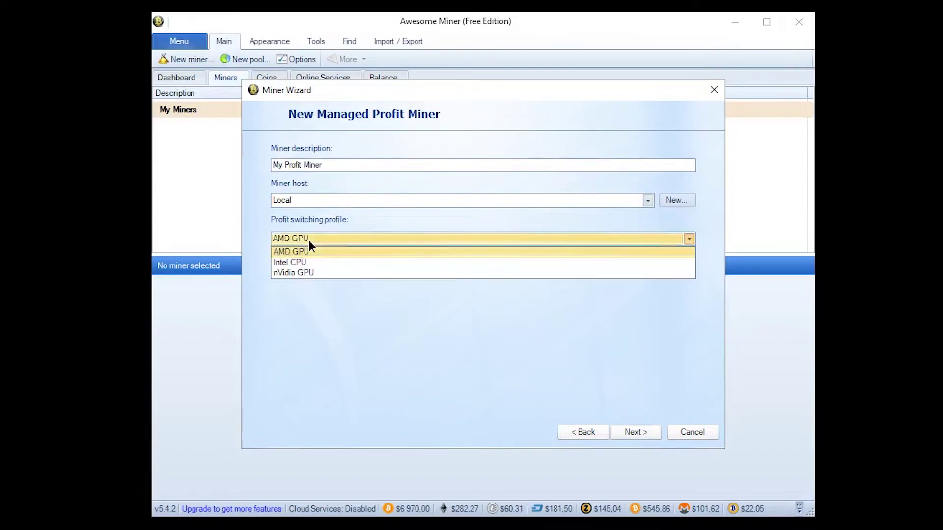
{"action": "left_click", "coordinate": [306, 274]}
{"action": "left_click", "coordinate": [643, 432]}
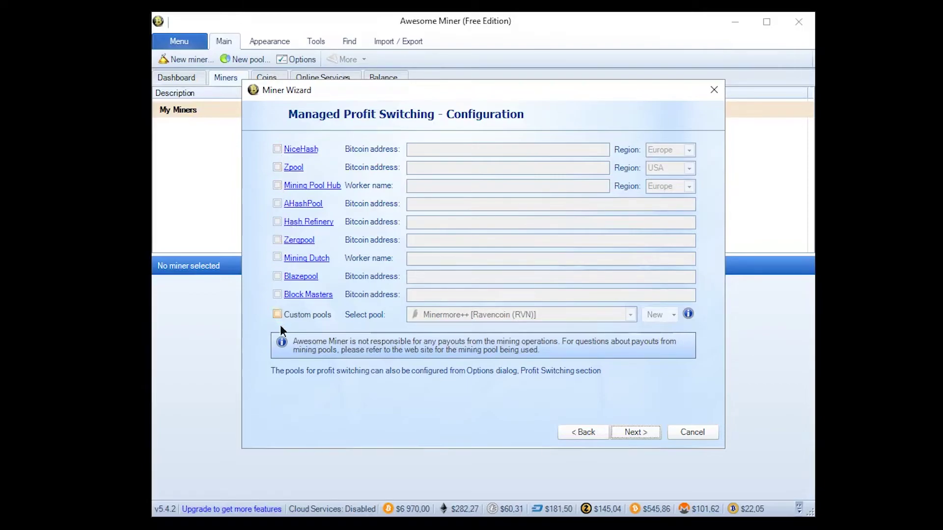
{"action": "left_click", "coordinate": [277, 167]}
{"action": "left_click", "coordinate": [277, 185]}
{"action": "left_click", "coordinate": [277, 185]}
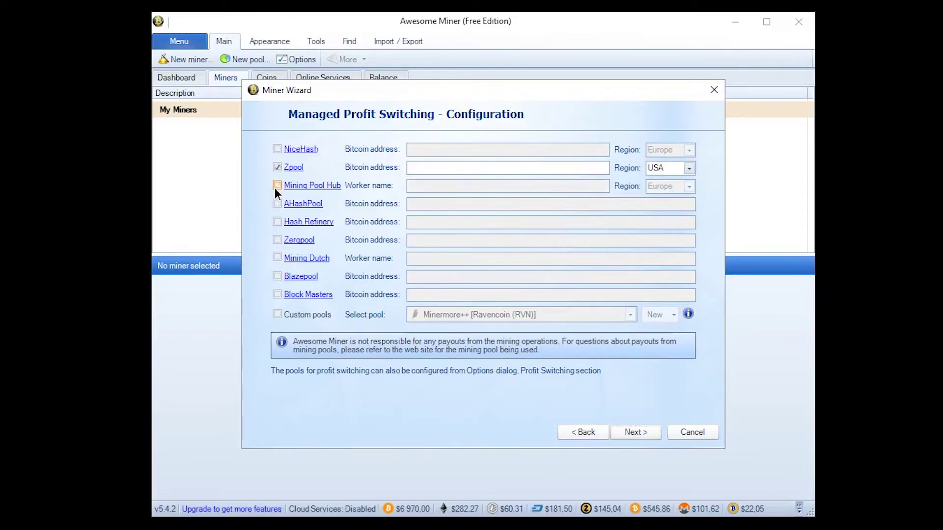
{"action": "left_click", "coordinate": [277, 167]}
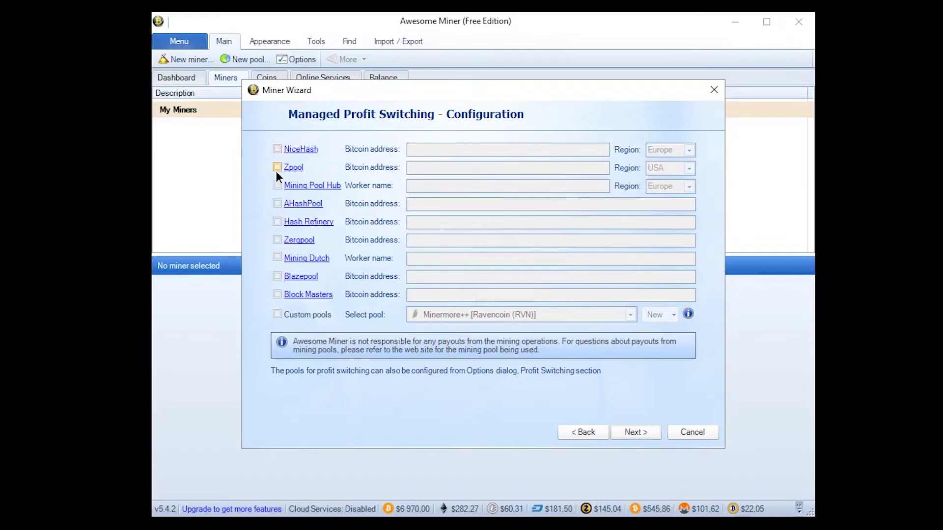
Enable Mining Pool Hub with the Europe region for profit switching and open the pool's website.
{"action": "left_click", "coordinate": [275, 185]}
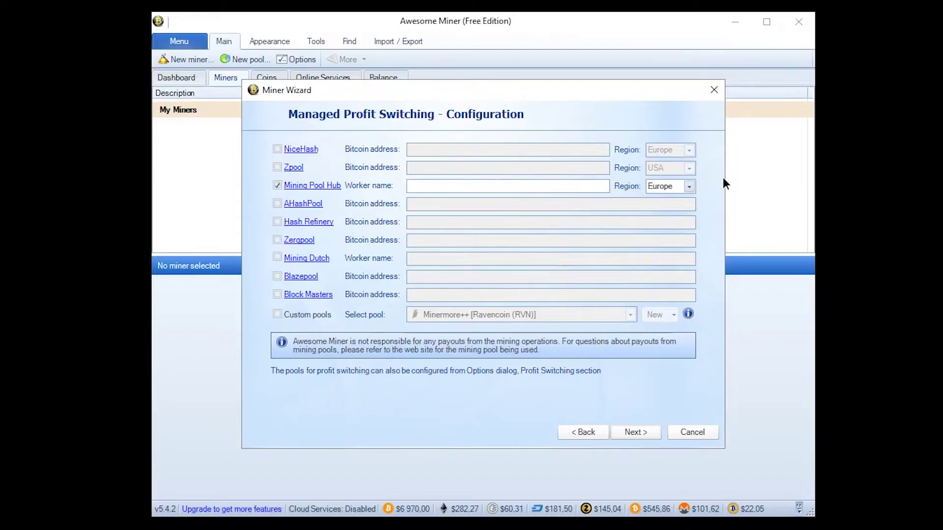
{"action": "left_click", "coordinate": [684, 186]}
{"action": "left_click", "coordinate": [674, 199]}
{"action": "left_click", "coordinate": [312, 187]}
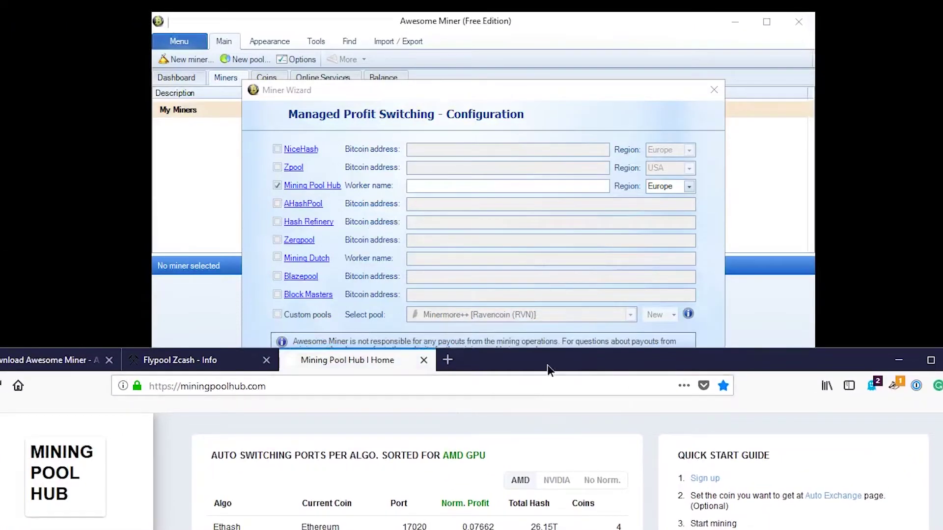
{"action": "left_click_drag", "start_coordinate": [547, 365], "coordinate": [552, 47]}
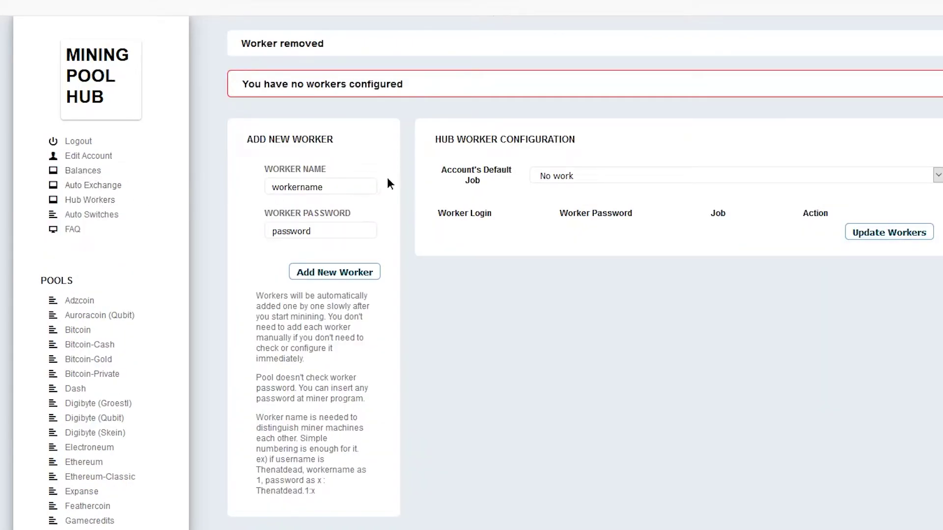
Add a worker named pcprincipale on Mining Pool Hub and view the available default job options.
{"action": "double_click", "coordinate": [344, 185]}
{"action": "left_click", "coordinate": [300, 189]}
{"action": "right_click", "coordinate": [293, 189]}
{"action": "key", "text": "Escape"}
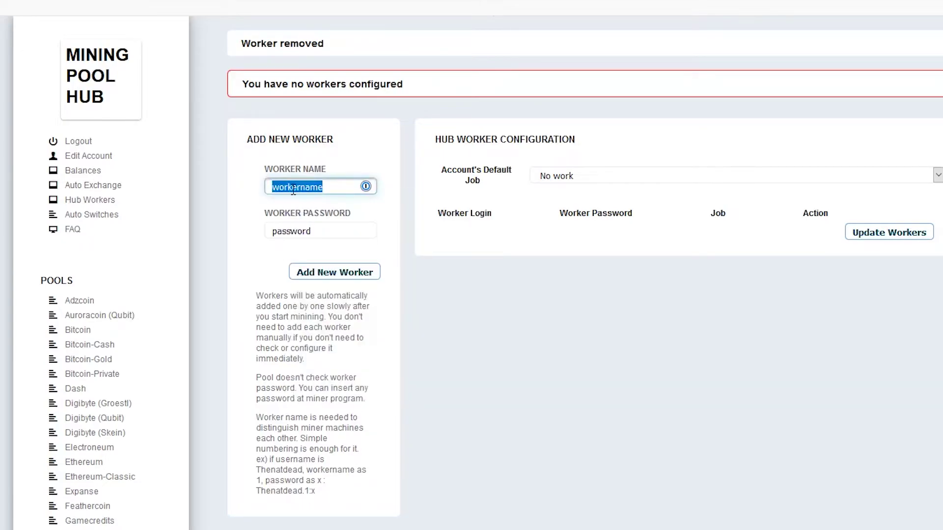
{"action": "type", "text": "pcprincipale"}
{"action": "key", "text": "Return"}
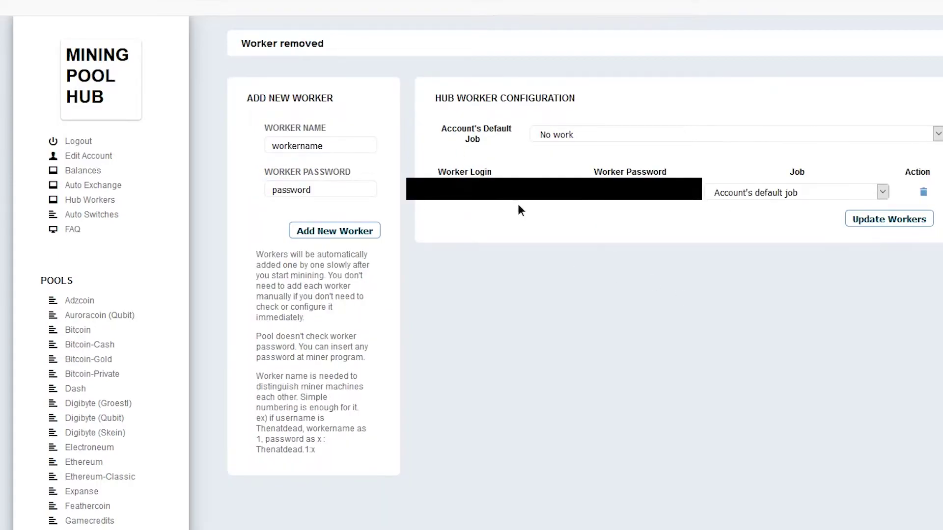
{"action": "left_click", "coordinate": [559, 137]}
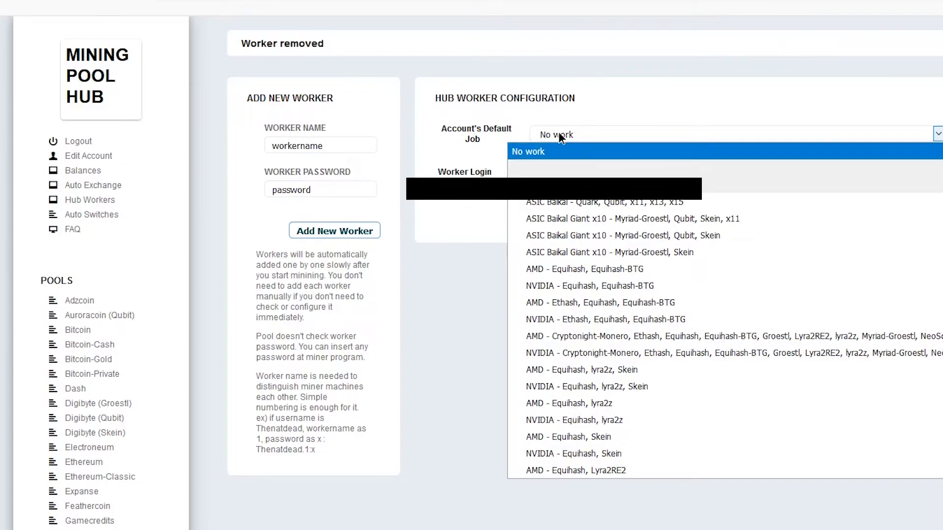
{"action": "left_click", "coordinate": [467, 172]}
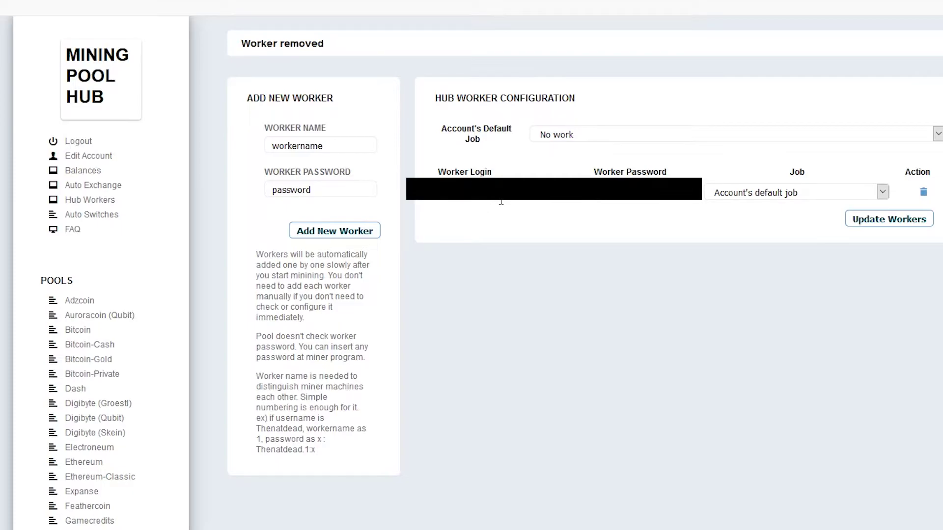
Copy the new worker's login into the Mining Pool Hub worker name in Awesome Miner and finish adding the profit miner.
{"action": "double_click", "coordinate": [561, 200]}
{"action": "left_click", "coordinate": [586, 193]}
{"action": "left_click", "coordinate": [578, 195]}
{"action": "left_click", "coordinate": [540, 192]}
{"action": "left_click", "coordinate": [491, 197]}
{"action": "left_click", "coordinate": [672, 194]}
{"action": "key", "text": "alt+Tab"}
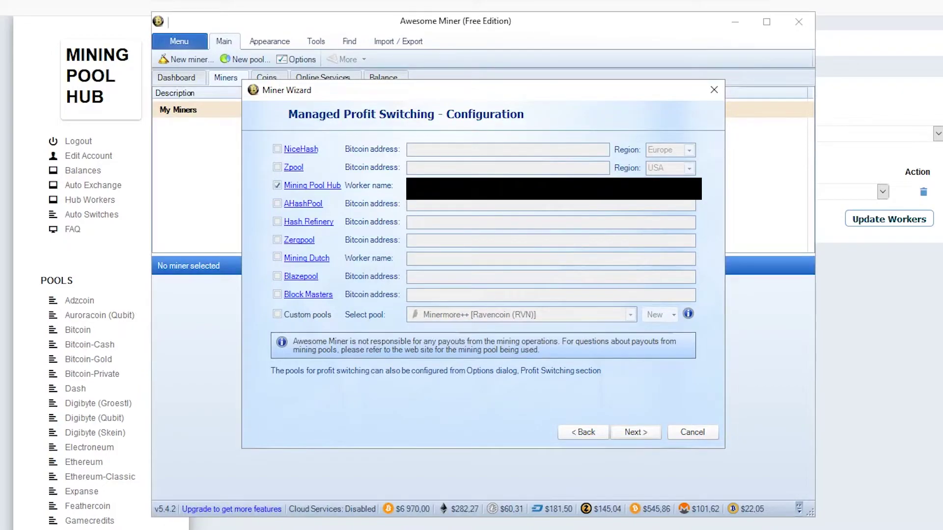
{"action": "key", "text": "alt+Tab"}
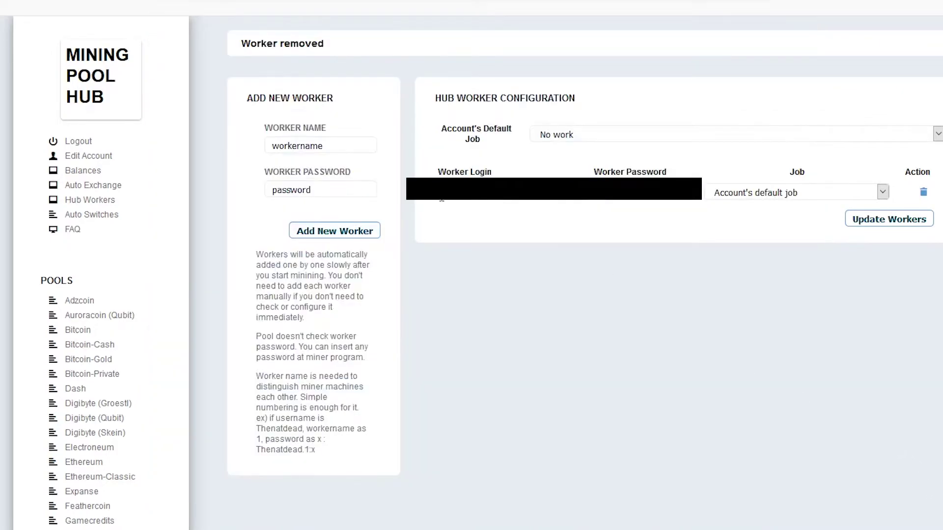
{"action": "key", "text": "alt+Tab"}
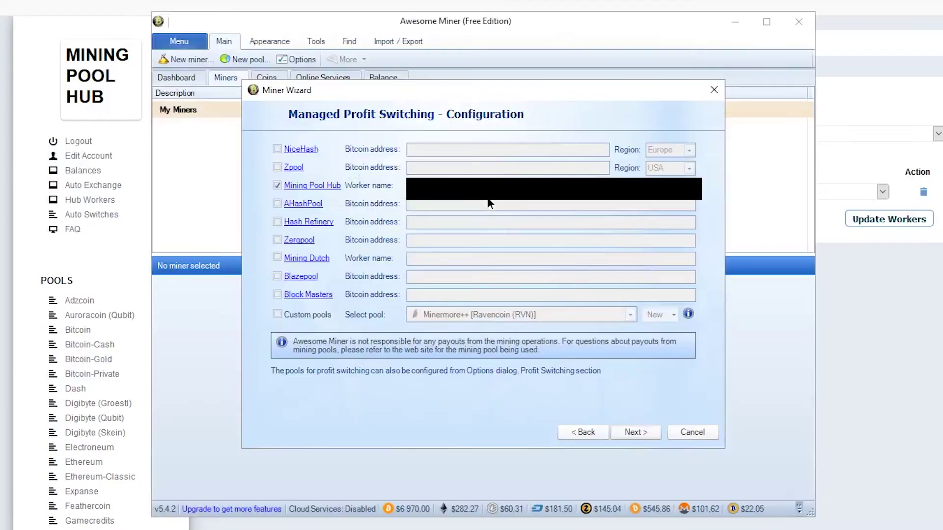
{"action": "key", "text": "alt+Tab"}
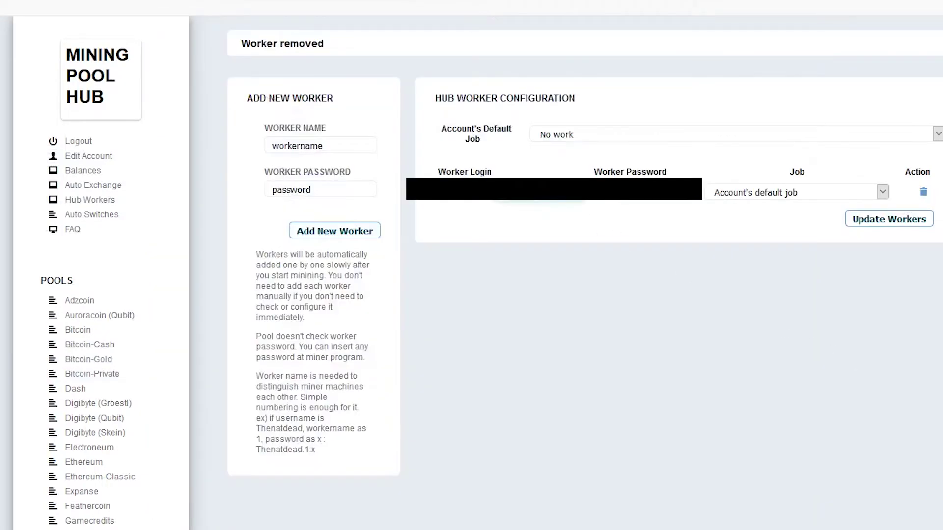
{"action": "key", "text": "alt+Tab"}
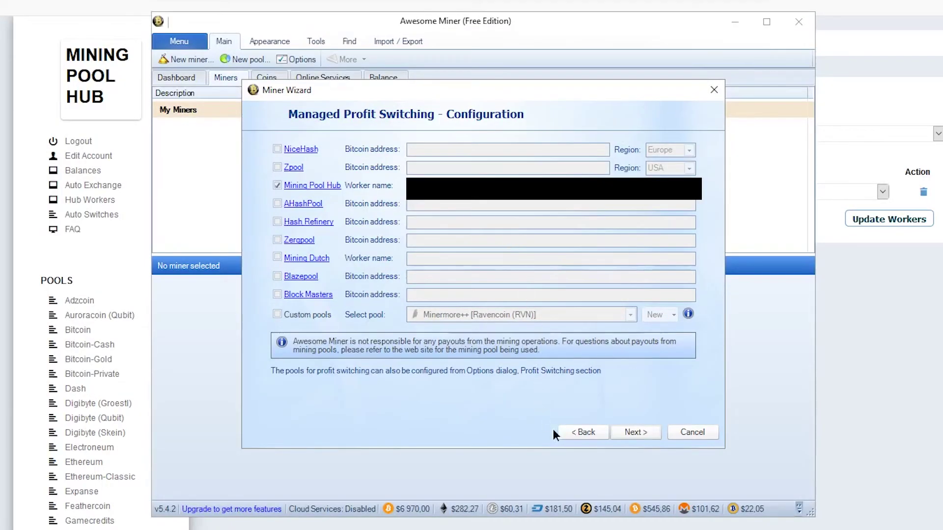
{"action": "left_click", "coordinate": [636, 432]}
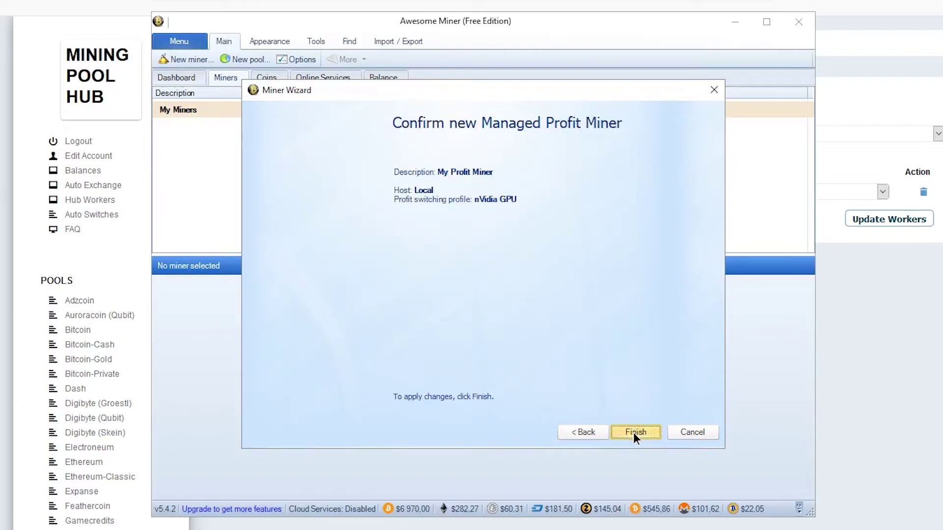
{"action": "left_click", "coordinate": [634, 432]}
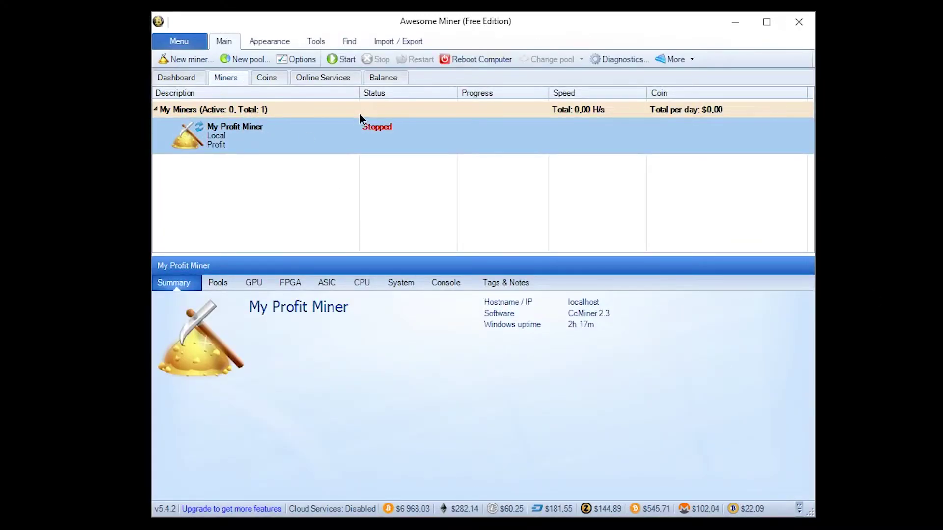
Review the environment, override pool, command line and general properties of My Profit Miner.
{"action": "right_click", "coordinate": [293, 131]}
{"action": "left_click", "coordinate": [383, 451]}
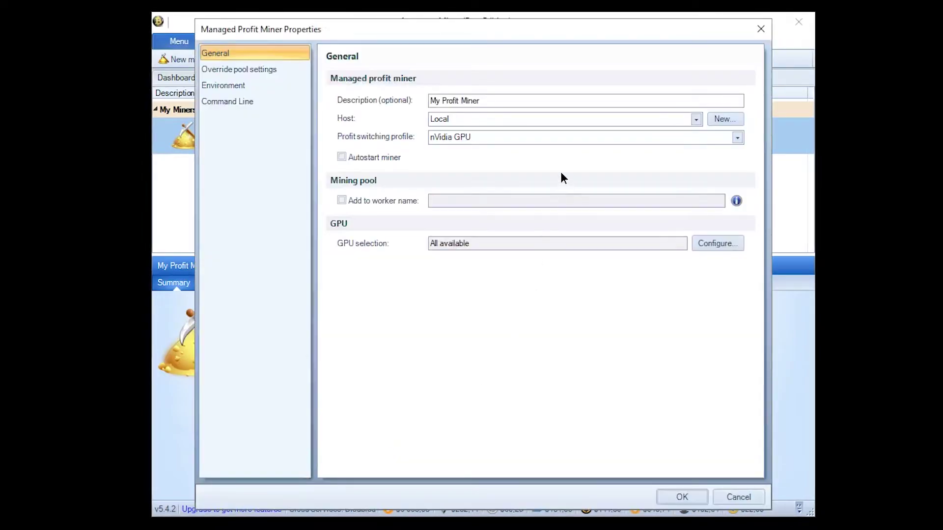
{"action": "left_click", "coordinate": [228, 85]}
{"action": "left_click", "coordinate": [221, 68]}
{"action": "left_click", "coordinate": [227, 102]}
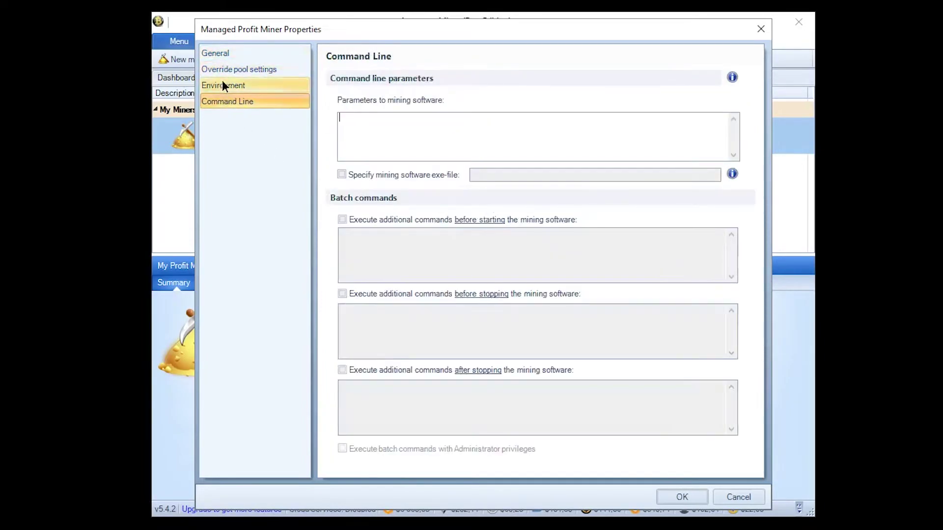
{"action": "left_click", "coordinate": [231, 55]}
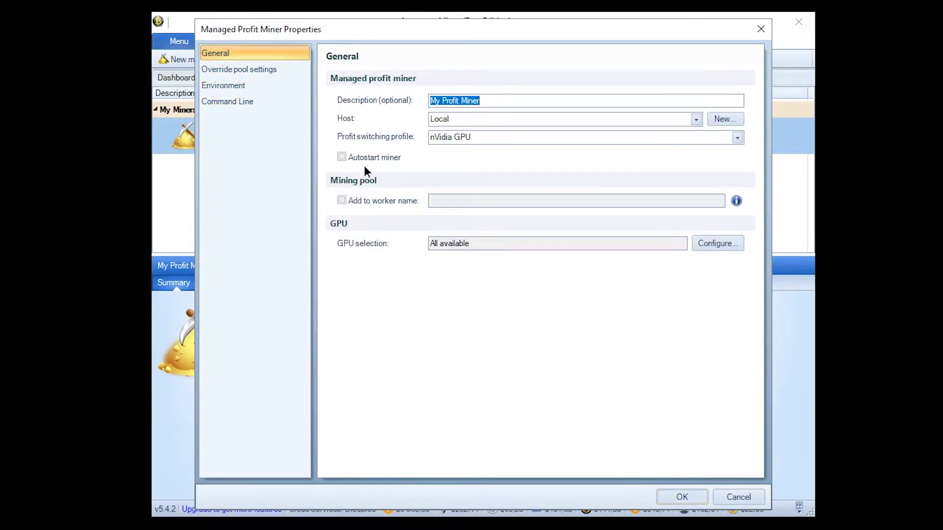
Try the Autostart miner option of My Profit Miner and discard the property changes.
{"action": "left_click", "coordinate": [345, 157]}
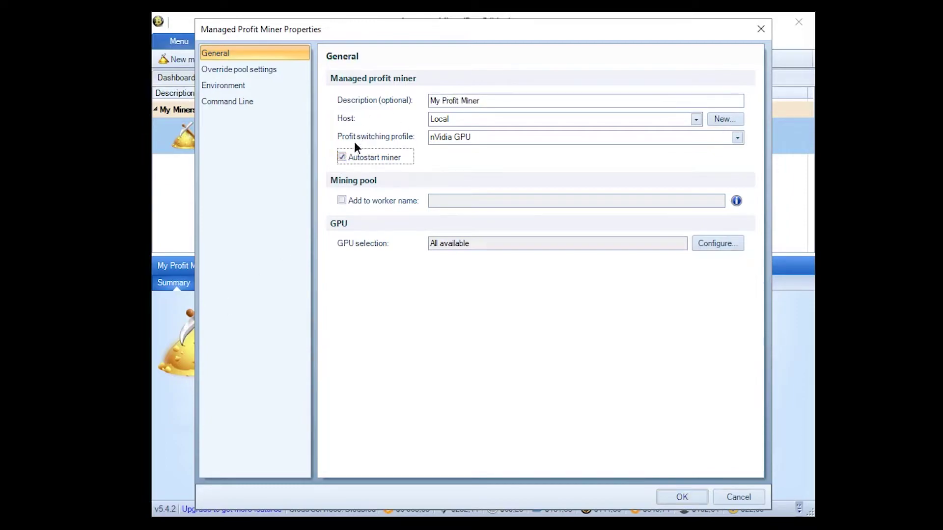
{"action": "left_click", "coordinate": [404, 157]}
{"action": "left_click", "coordinate": [739, 497]}
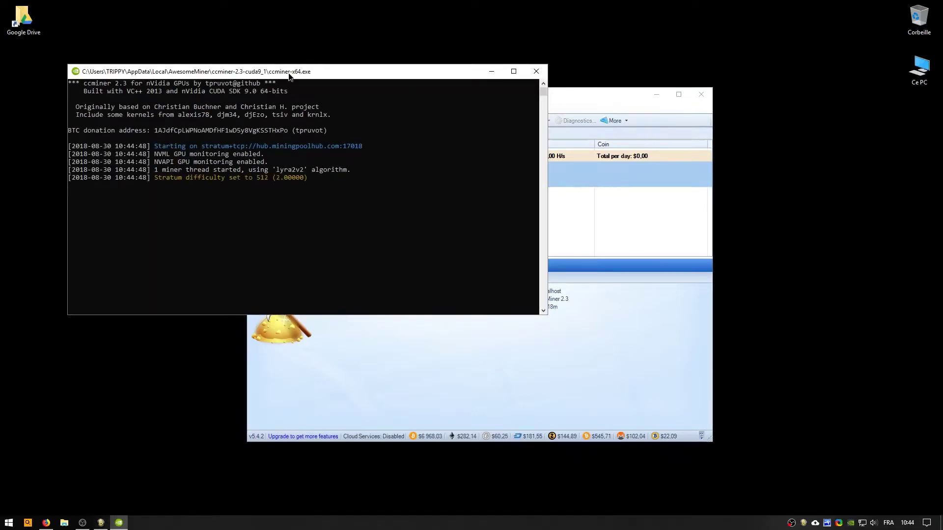
Arrange the ccminer console and the Awesome Miner window side by side and bring the console forward.
{"action": "left_click_drag", "start_coordinate": [290, 76], "coordinate": [230, 63]}
{"action": "left_click", "coordinate": [540, 208]}
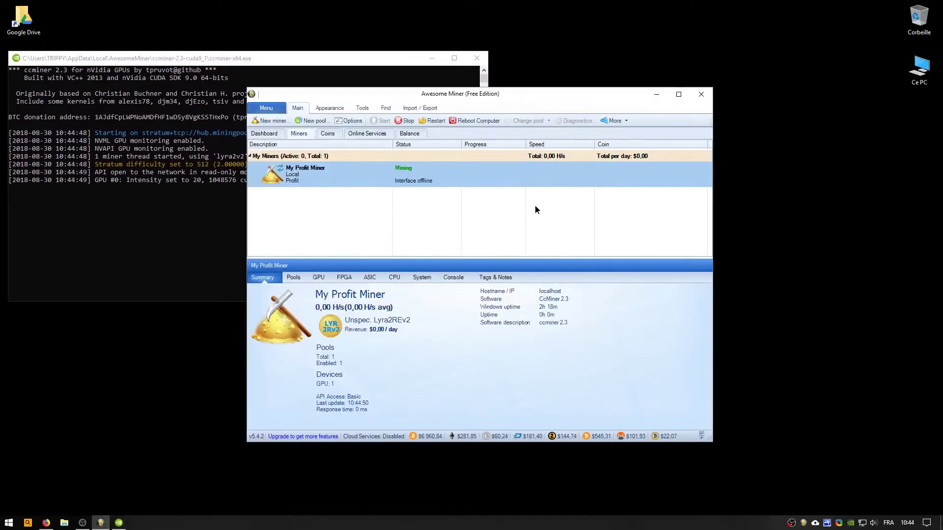
{"action": "left_click_drag", "start_coordinate": [467, 105], "coordinate": [689, 154]}
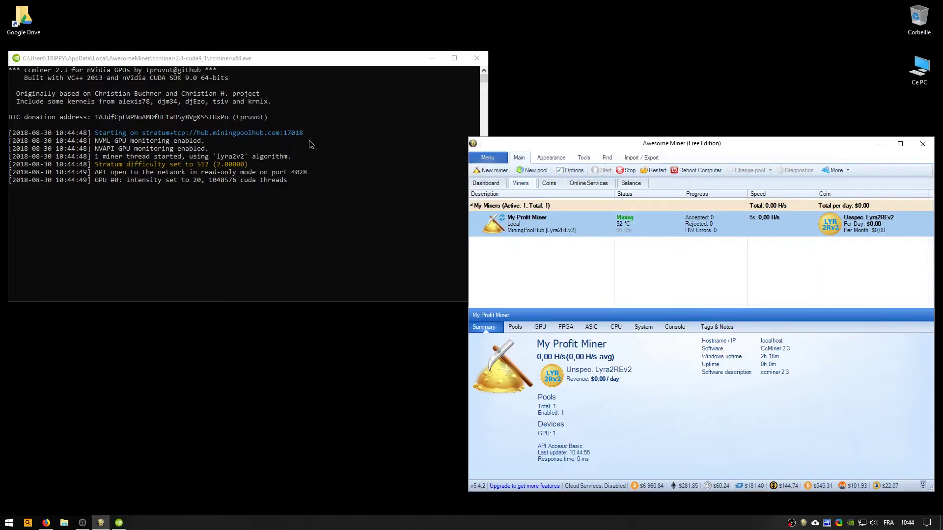
{"action": "left_click", "coordinate": [328, 229]}
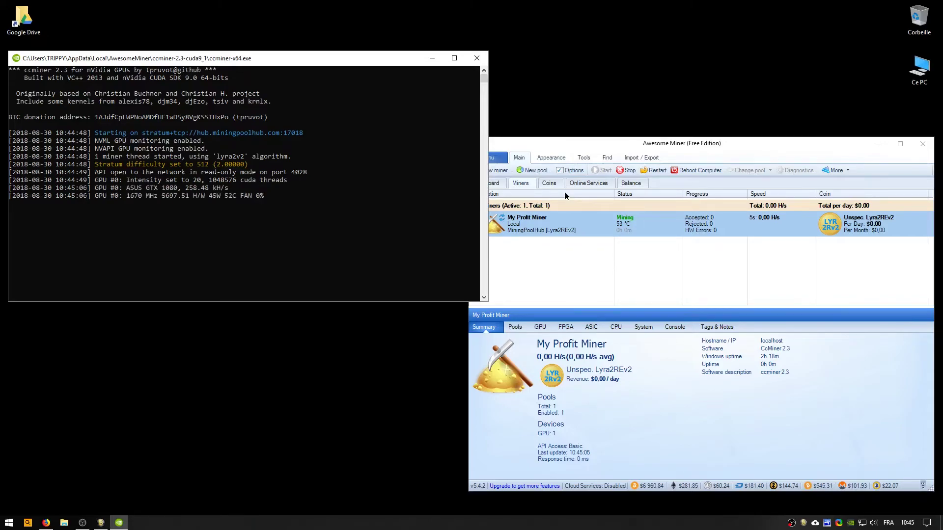
Move the options window clear of the main window and display its Profit Switching settings.
{"action": "left_click", "coordinate": [574, 169]}
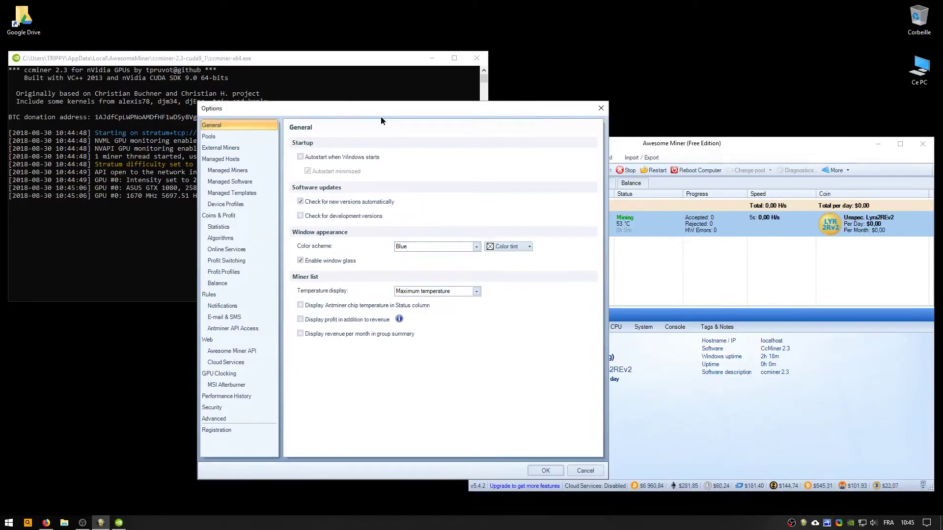
{"action": "left_click", "coordinate": [601, 108]}
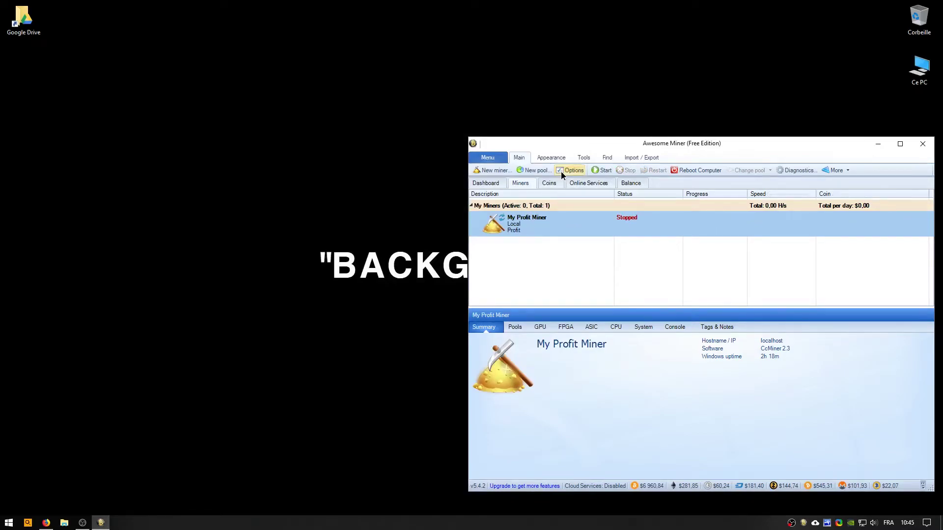
{"action": "left_click", "coordinate": [570, 171]}
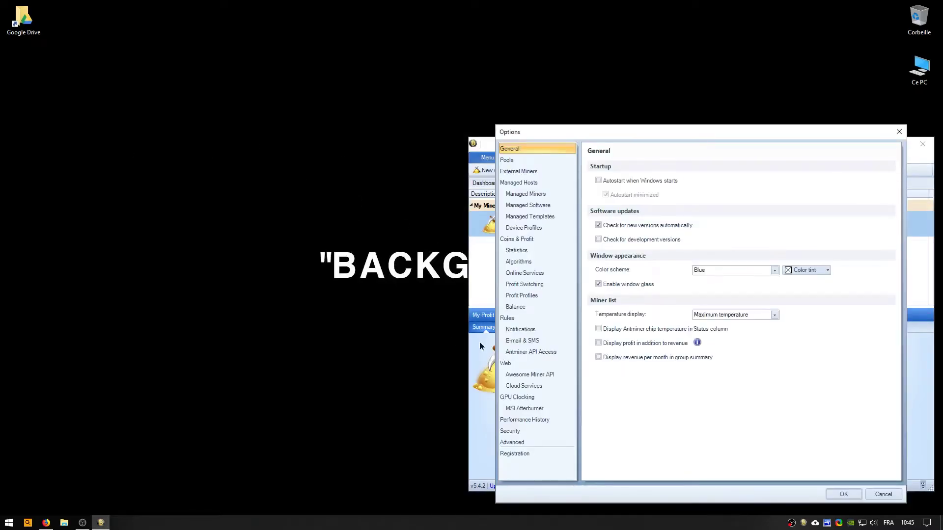
{"action": "left_click_drag", "start_coordinate": [614, 134], "coordinate": [311, 78]}
{"action": "left_click", "coordinate": [218, 238]}
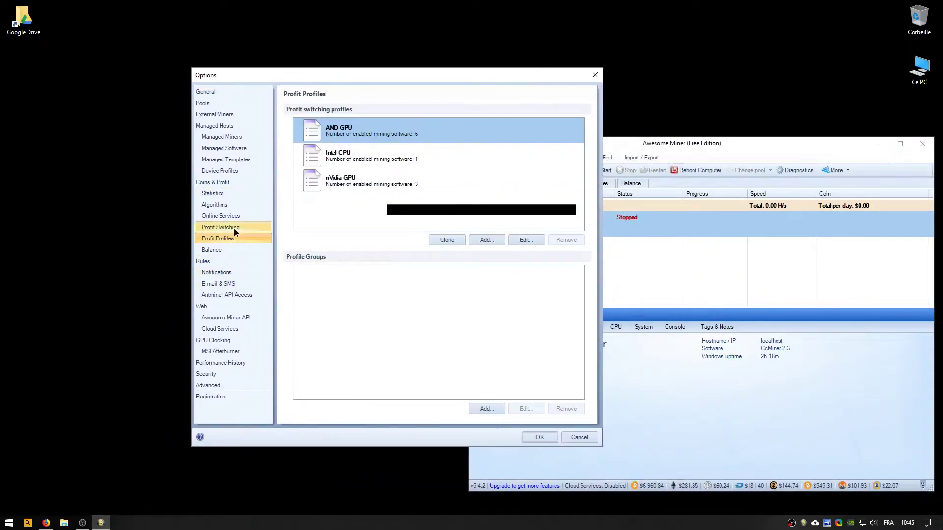
{"action": "left_click", "coordinate": [234, 228]}
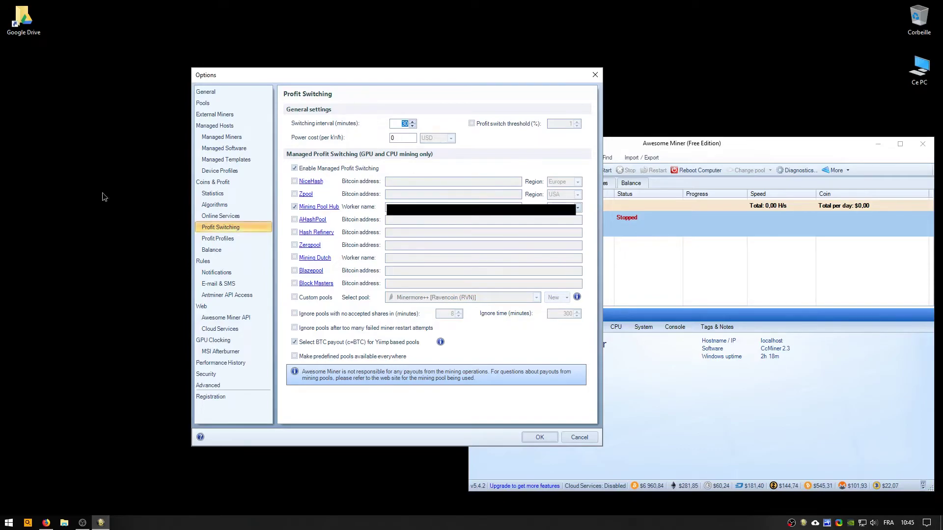
Set the profit switching interval to 30 minutes, try the profit switch threshold setting and save the options.
{"action": "left_click", "coordinate": [413, 122]}
{"action": "type", "text": "60"}
{"action": "type", "text": "600"}
{"action": "key", "text": "BackSpace"}
{"action": "type", "text": "30"}
{"action": "left_click", "coordinate": [487, 126]}
{"action": "double_click", "coordinate": [391, 123]}
{"action": "double_click", "coordinate": [570, 124]}
{"action": "left_click", "coordinate": [535, 438]}
Look through the additional miner actions, the Online Services, Coins, Dashboard and Miners views, and the Appearance, Tools, Find and Import / Export commands.
{"action": "left_click_drag", "start_coordinate": [579, 142], "coordinate": [396, 104]}
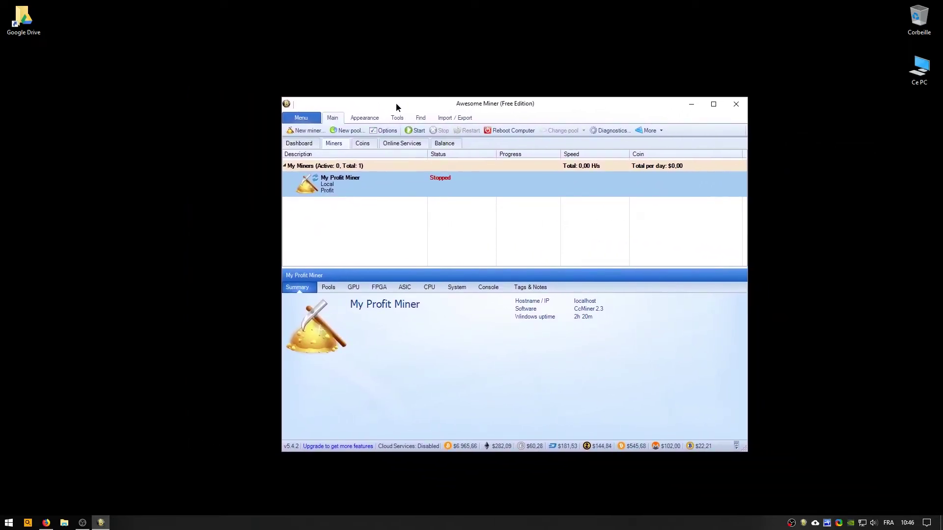
{"action": "left_click", "coordinate": [653, 130]}
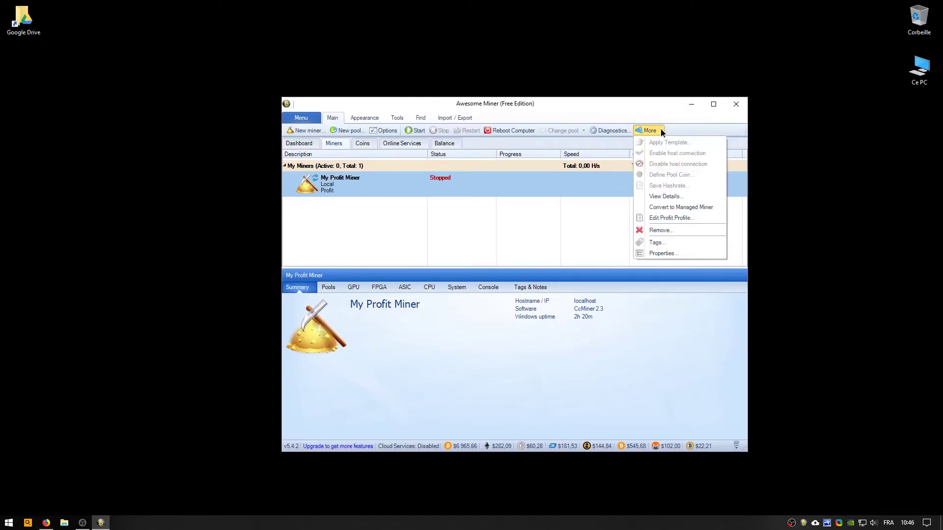
{"action": "left_click", "coordinate": [481, 191]}
{"action": "left_click", "coordinate": [399, 144]}
{"action": "left_click", "coordinate": [362, 143]}
{"action": "left_click", "coordinate": [333, 144]}
{"action": "left_click", "coordinate": [305, 144]}
{"action": "left_click", "coordinate": [333, 143]}
{"action": "left_click", "coordinate": [379, 119]}
{"action": "left_click", "coordinate": [397, 118]}
{"action": "left_click", "coordinate": [421, 119]}
{"action": "left_click", "coordinate": [442, 119]}
{"action": "left_click", "coordinate": [334, 119]}
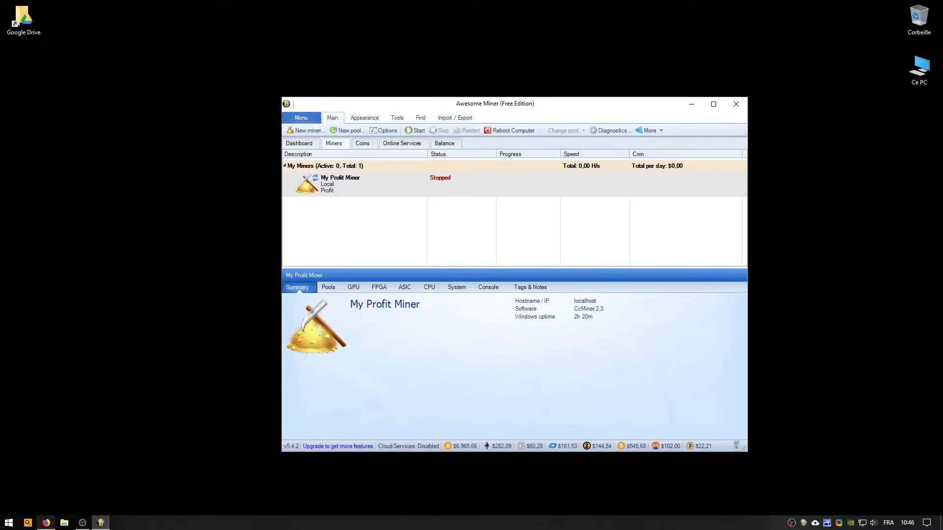
Switch to the browser, close the Mining Pool Hub page and open the Buy page of the Awesome Miner website.
{"action": "mouse_move", "coordinate": [46, 523]}
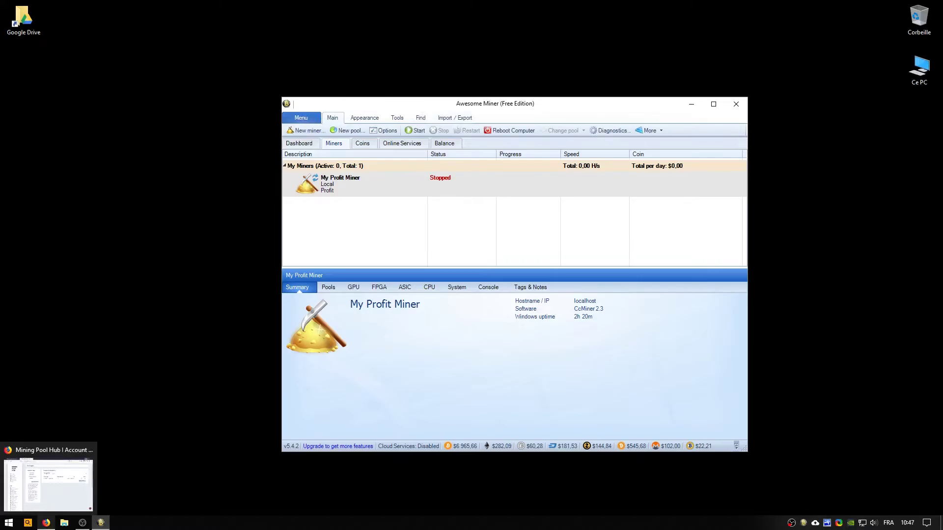
{"action": "left_click", "coordinate": [48, 484]}
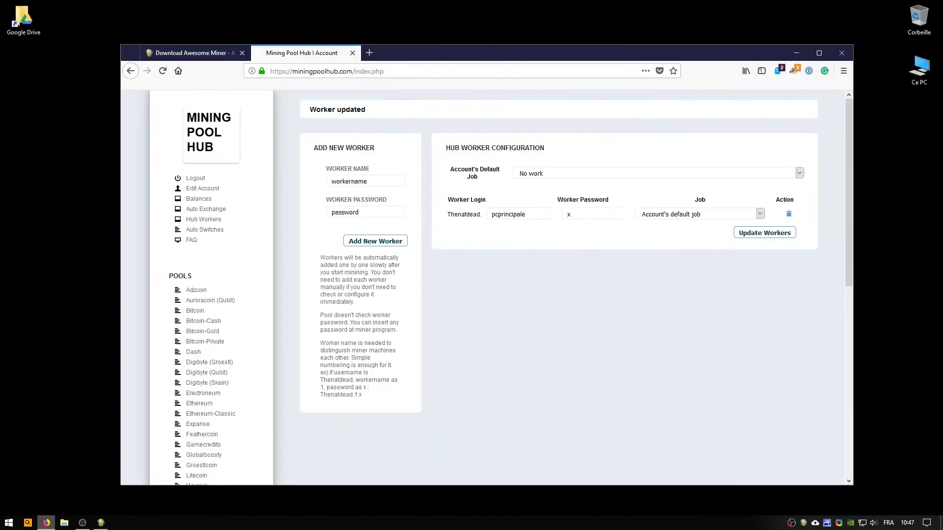
{"action": "left_click", "coordinate": [192, 52]}
{"action": "left_click", "coordinate": [352, 52]}
{"action": "left_click", "coordinate": [237, 105]}
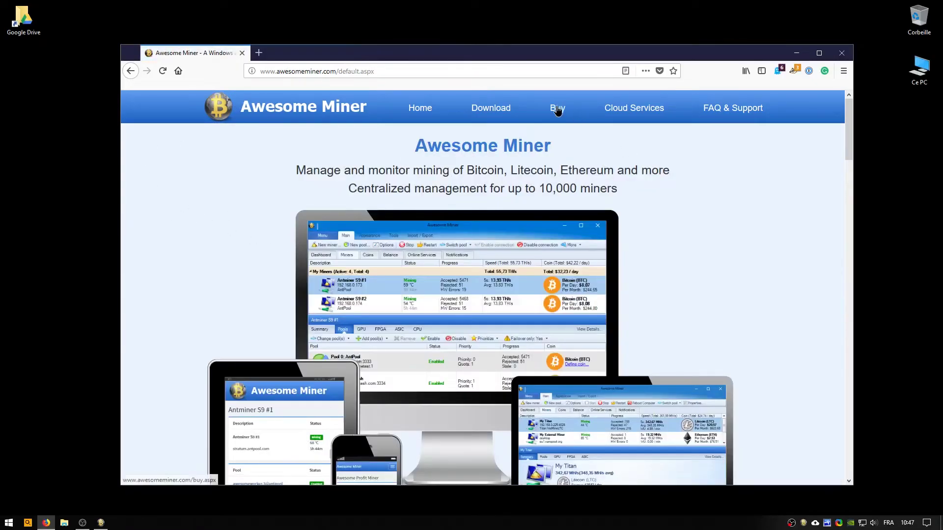
{"action": "left_click", "coordinate": [558, 109]}
Examine the edition comparison table, especially the features and maximum number of miners of the Free edition.
{"action": "scroll", "coordinate": [221, 237], "scroll_direction": "down", "scroll_amount": 2}
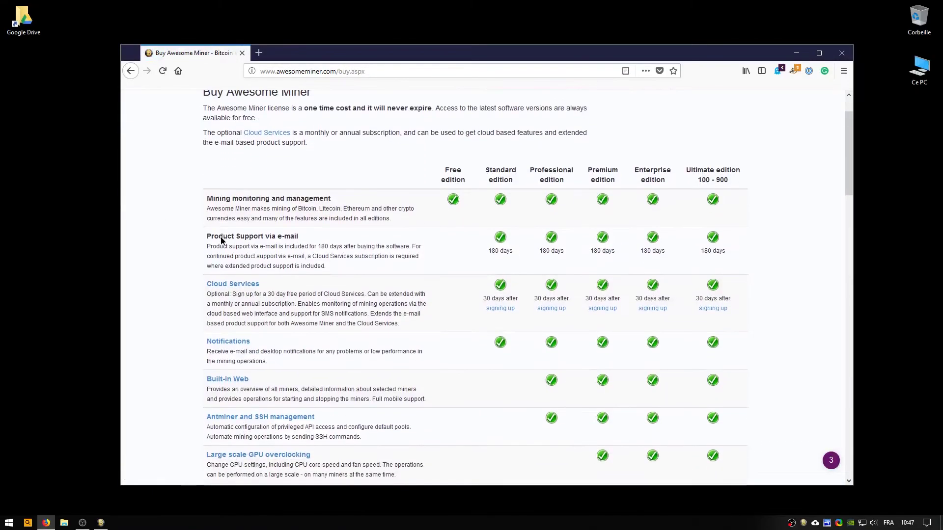
{"action": "scroll", "coordinate": [221, 237], "scroll_direction": "down", "scroll_amount": 7}
{"action": "scroll", "coordinate": [222, 237], "scroll_direction": "up", "scroll_amount": 5}
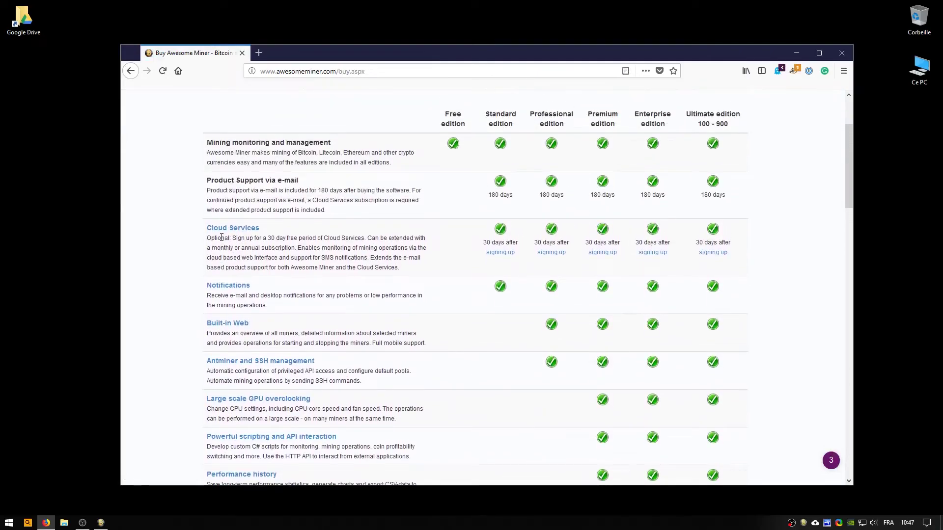
{"action": "scroll", "coordinate": [221, 238], "scroll_direction": "down", "scroll_amount": 10}
{"action": "mouse_move", "coordinate": [420, 280]}
{"action": "left_mouse_down"}
{"action": "mouse_move", "coordinate": [722, 322]}
{"action": "mouse_move", "coordinate": [420, 281]}
{"action": "left_mouse_up"}
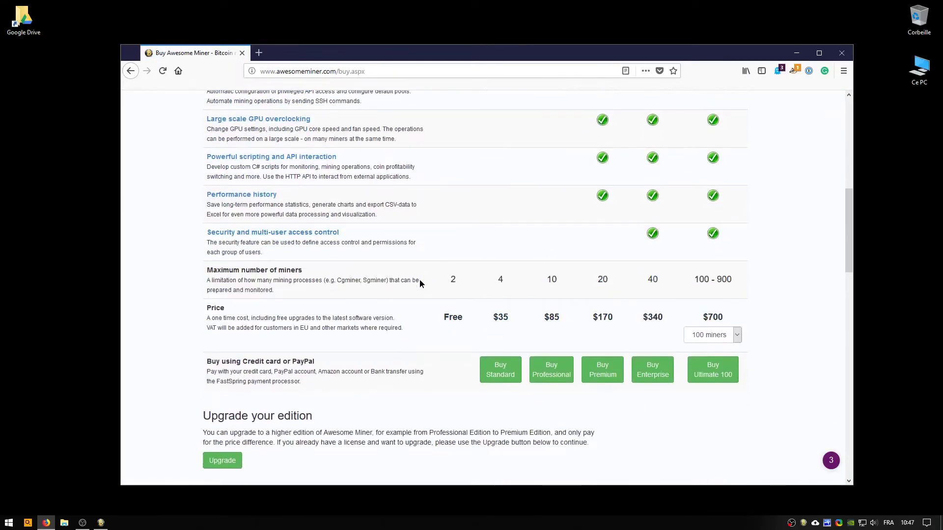
{"action": "scroll", "coordinate": [442, 295], "scroll_direction": "up", "scroll_amount": 12}
{"action": "left_click_drag", "start_coordinate": [441, 167], "coordinate": [465, 181]}
{"action": "scroll", "coordinate": [443, 298], "scroll_direction": "down", "scroll_amount": 12}
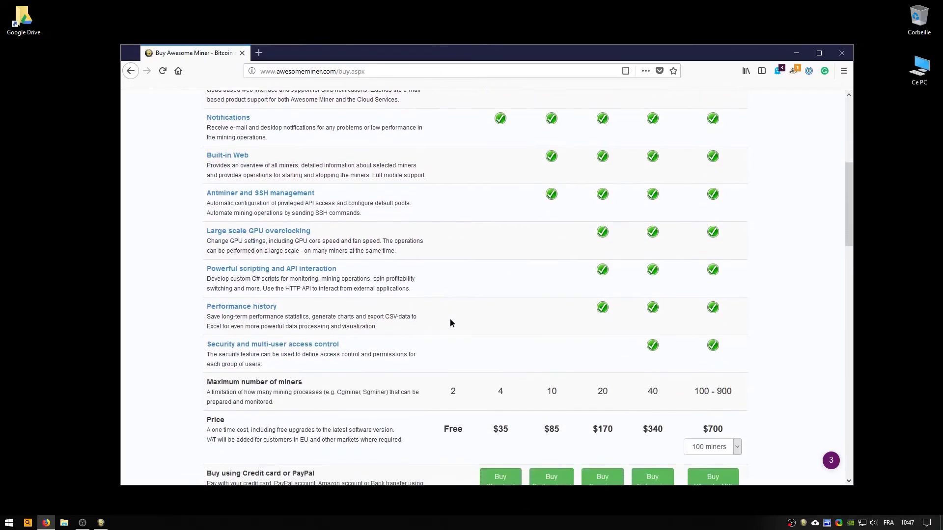
{"action": "left_click_drag", "start_coordinate": [441, 280], "coordinate": [457, 279]}
Switch to Awesome Miner, select My Profit Miner in the miner list and minimise the window.
{"action": "mouse_move", "coordinate": [100, 523]}
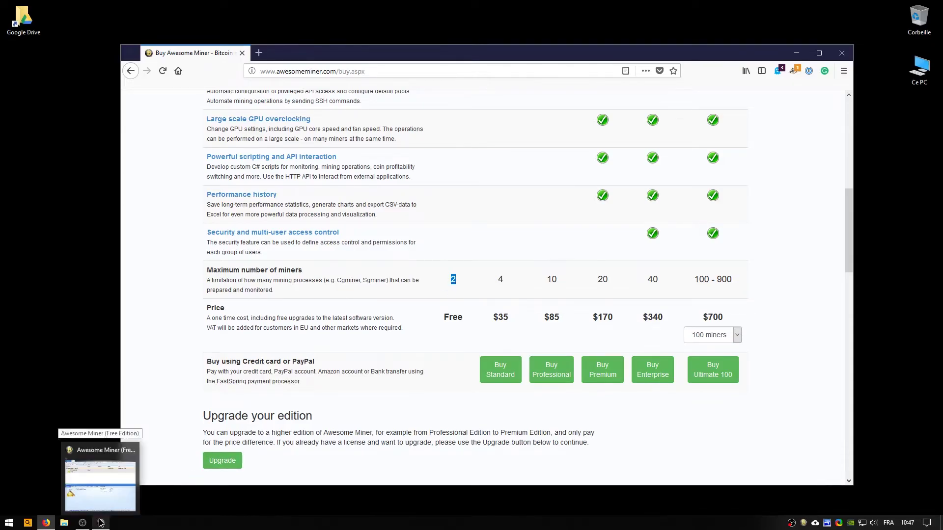
{"action": "left_click", "coordinate": [100, 522]}
{"action": "left_click", "coordinate": [373, 184]}
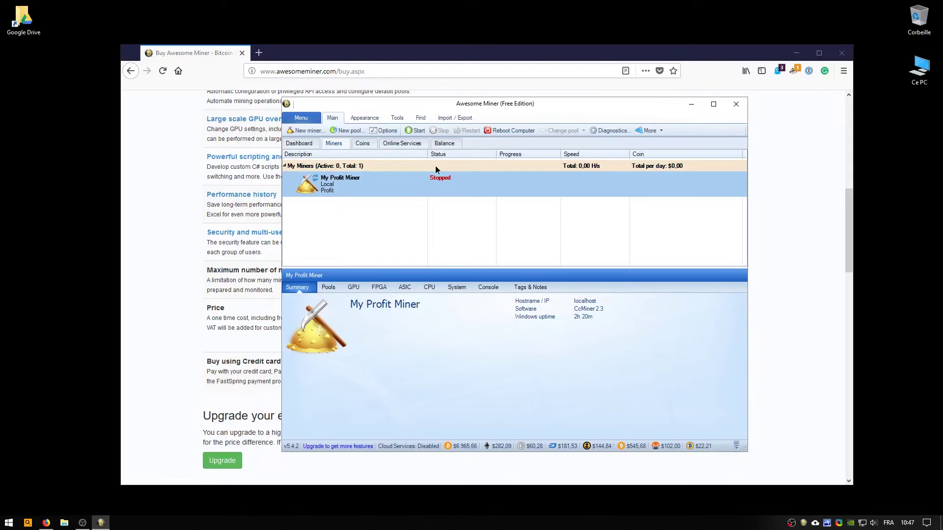
{"action": "left_click", "coordinate": [690, 104]}
Compare the prices and maximum number of miners from the Free edition up to the Ultimate edition.
{"action": "double_click", "coordinate": [462, 314]}
{"action": "left_click", "coordinate": [433, 295]}
{"action": "scroll", "coordinate": [337, 317], "scroll_direction": "up", "scroll_amount": 2}
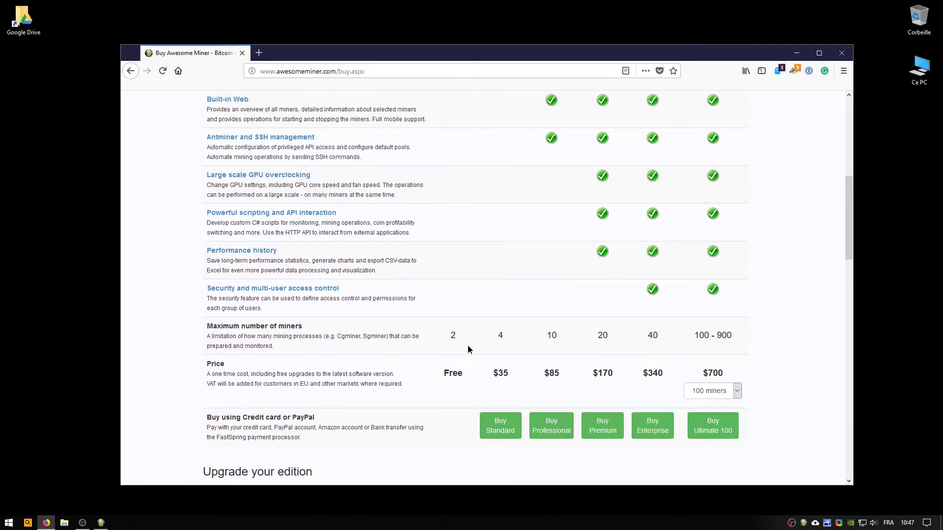
{"action": "left_click_drag", "start_coordinate": [497, 335], "coordinate": [499, 371]}
{"action": "scroll", "coordinate": [316, 375], "scroll_direction": "down", "scroll_amount": 2}
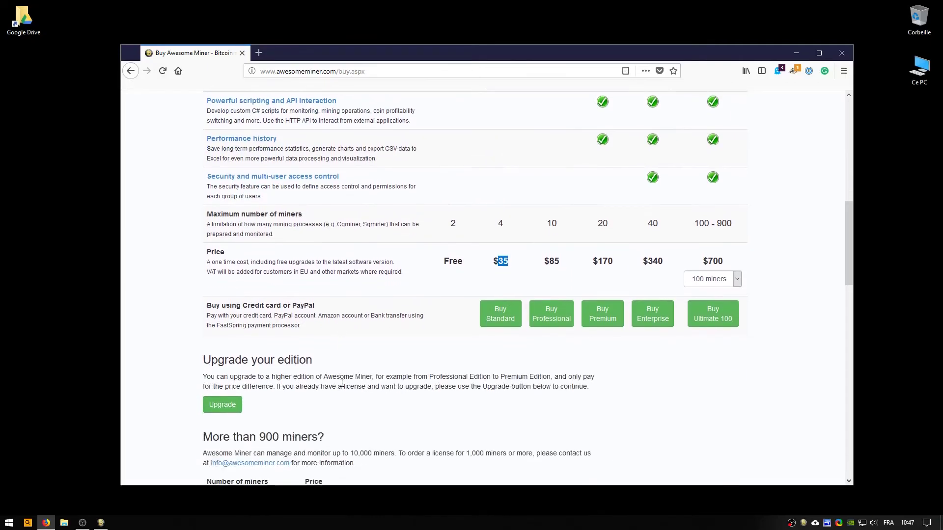
{"action": "scroll", "coordinate": [190, 344], "scroll_direction": "down", "scroll_amount": 1}
{"action": "scroll", "coordinate": [421, 287], "scroll_direction": "up", "scroll_amount": 1}
{"action": "double_click", "coordinate": [501, 224]}
{"action": "double_click", "coordinate": [552, 223]}
{"action": "left_click_drag", "start_coordinate": [535, 261], "coordinate": [614, 260]}
{"action": "left_click", "coordinate": [726, 262]}
Choose 900 miners for the Ultimate edition and highlight its price.
{"action": "left_click", "coordinate": [713, 279]}
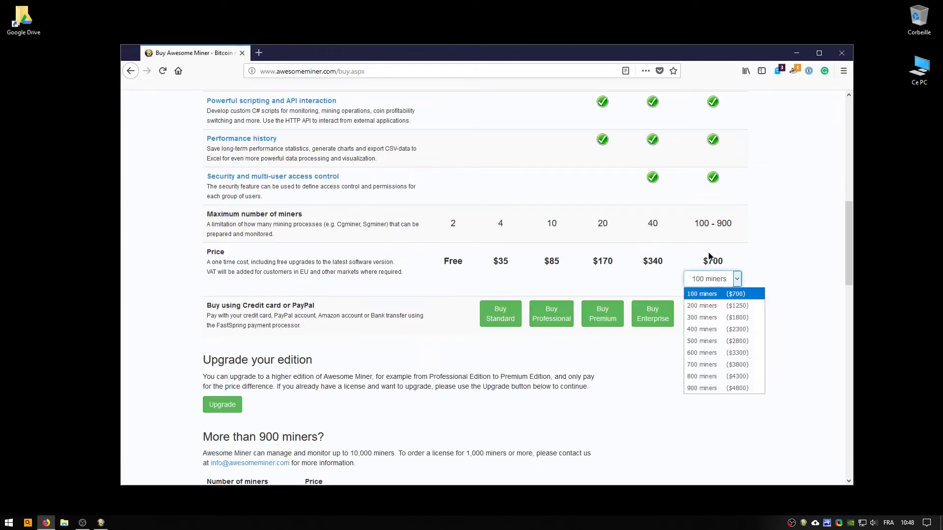
{"action": "left_click", "coordinate": [738, 389]}
{"action": "left_click_drag", "start_coordinate": [698, 262], "coordinate": [729, 264]}
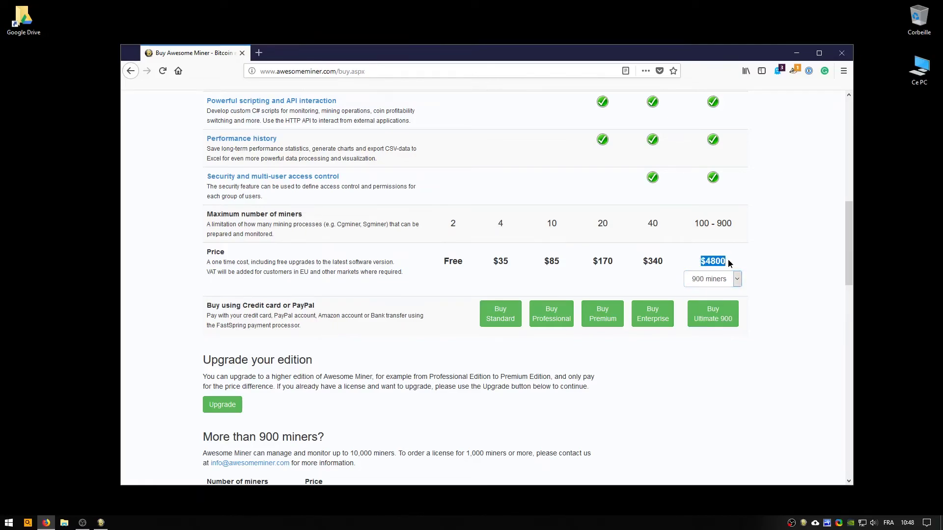
Review the feature rows of the edition comparison, including Product Support via e-mail.
{"action": "scroll", "coordinate": [735, 295], "scroll_direction": "up", "scroll_amount": 5}
{"action": "scroll", "coordinate": [737, 334], "scroll_direction": "down", "scroll_amount": 2}
{"action": "scroll", "coordinate": [465, 266], "scroll_direction": "up", "scroll_amount": 5}
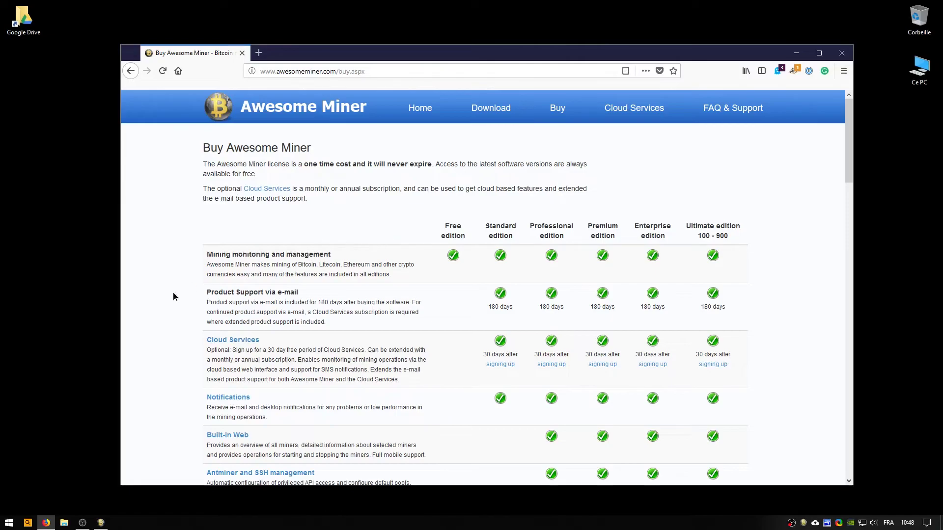
{"action": "left_click_drag", "start_coordinate": [771, 301], "coordinate": [421, 313]}
{"action": "left_click", "coordinate": [199, 291]}
{"action": "triple_click", "coordinate": [199, 291]}
{"action": "left_click", "coordinate": [363, 322]}
Open the Cloud Services link in a new tab, highlight the paid editions and switch to the Cloud Services page.
{"action": "scroll", "coordinate": [364, 322], "scroll_direction": "down", "scroll_amount": 4}
{"action": "right_click", "coordinate": [234, 231]}
{"action": "left_click", "coordinate": [259, 237]}
{"action": "left_click_drag", "start_coordinate": [483, 120], "coordinate": [744, 131]}
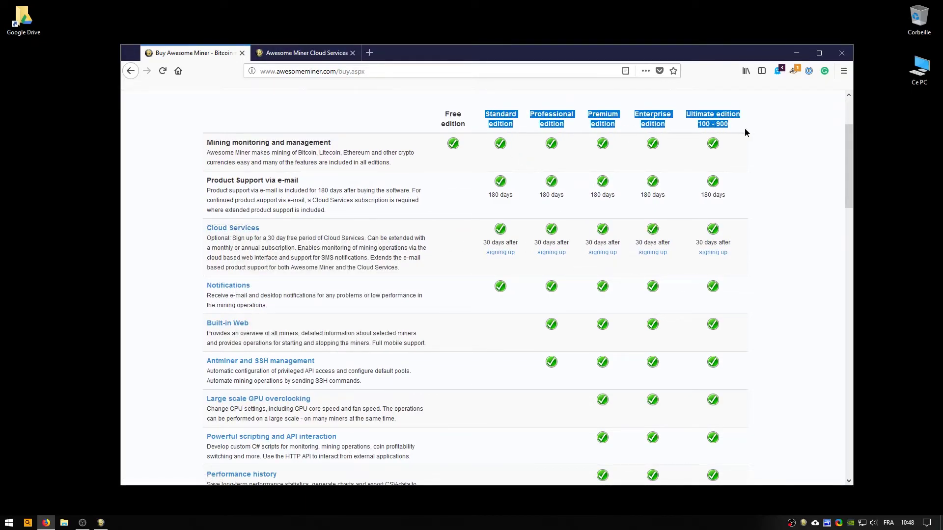
{"action": "triple_click", "coordinate": [744, 132]}
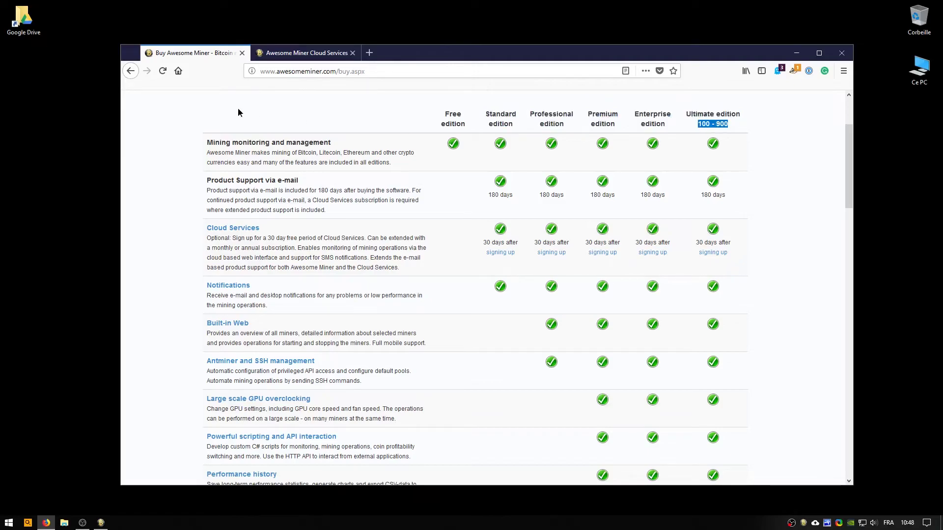
{"action": "left_click", "coordinate": [309, 58]}
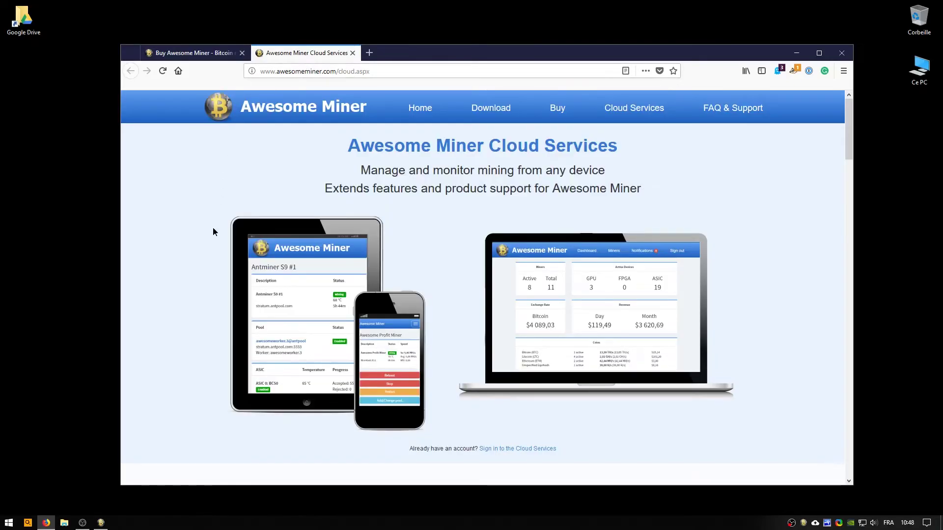
Read through the Cloud Services page, covering the web interface, notifications, how it works and the subscription comparison.
{"action": "scroll", "coordinate": [232, 211], "scroll_direction": "down", "scroll_amount": 3}
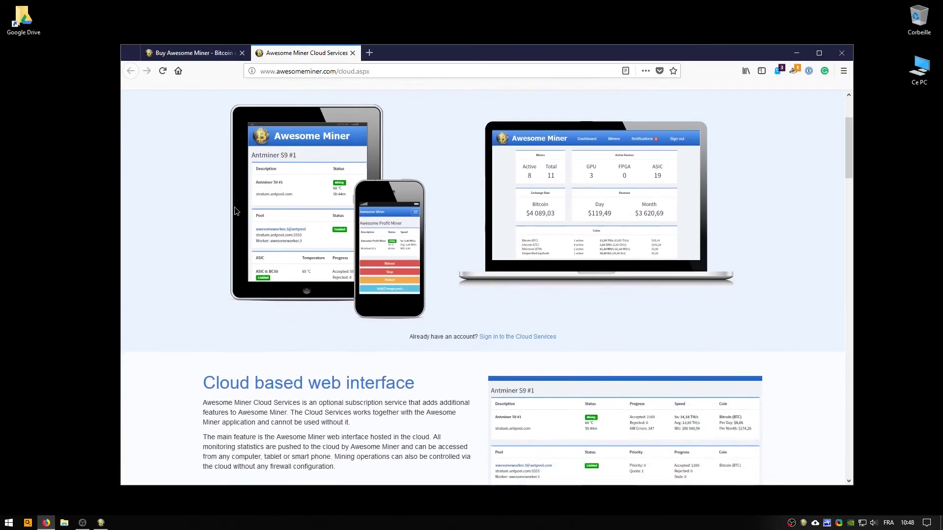
{"action": "scroll", "coordinate": [234, 210], "scroll_direction": "down", "scroll_amount": 3}
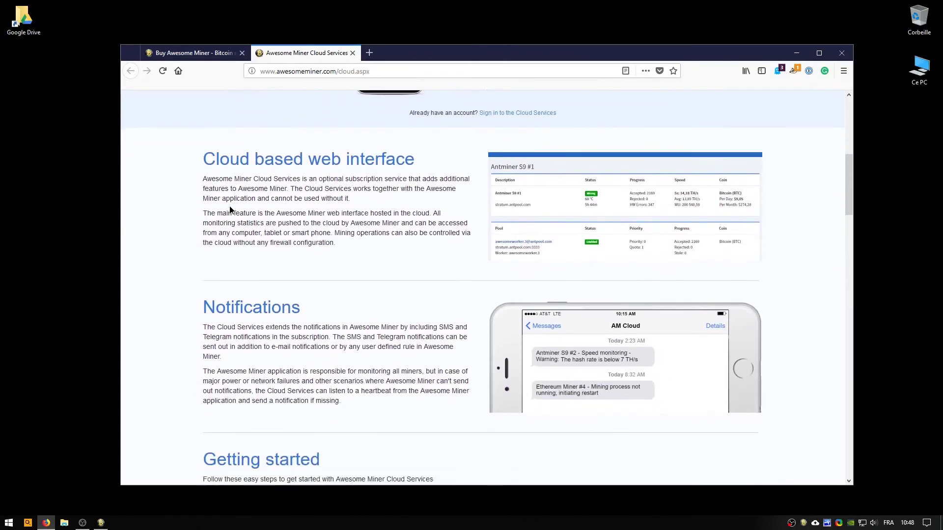
{"action": "triple_click", "coordinate": [185, 304]}
{"action": "scroll", "coordinate": [169, 256], "scroll_direction": "down", "scroll_amount": 5}
{"action": "left_click", "coordinate": [163, 252]}
{"action": "scroll", "coordinate": [163, 252], "scroll_direction": "down", "scroll_amount": 9}
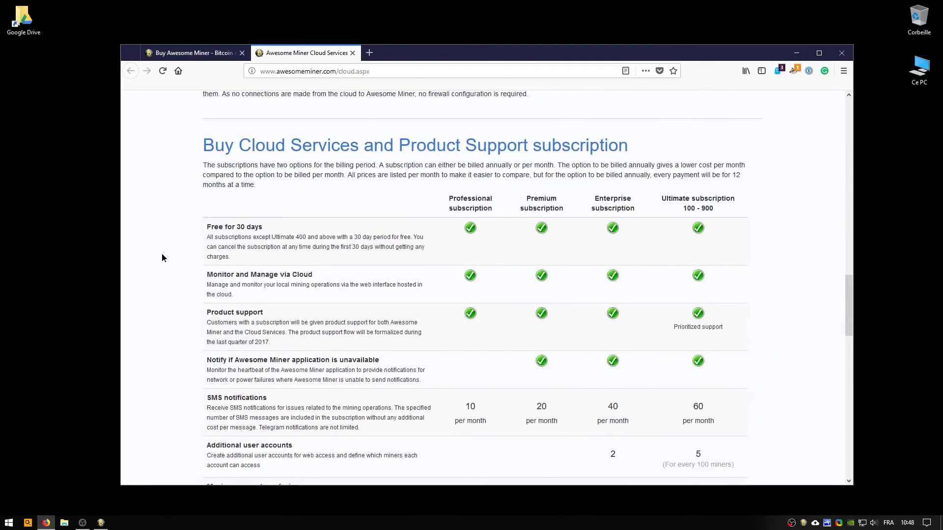
{"action": "scroll", "coordinate": [162, 258], "scroll_direction": "down", "scroll_amount": 4}
{"action": "scroll", "coordinate": [166, 236], "scroll_direction": "up", "scroll_amount": 9}
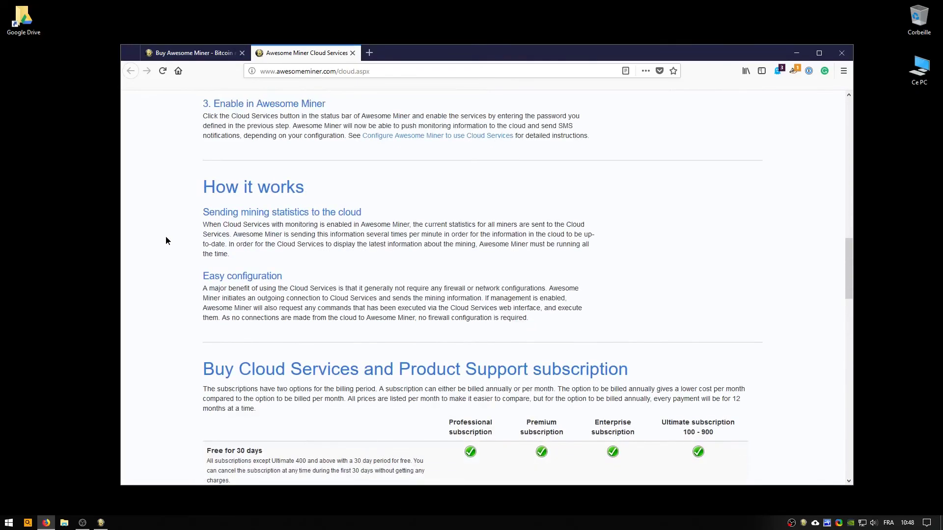
{"action": "scroll", "coordinate": [166, 238], "scroll_direction": "down", "scroll_amount": 9}
{"action": "scroll", "coordinate": [166, 238], "scroll_direction": "up", "scroll_amount": 13}
{"action": "scroll", "coordinate": [166, 238], "scroll_direction": "up", "scroll_amount": 10}
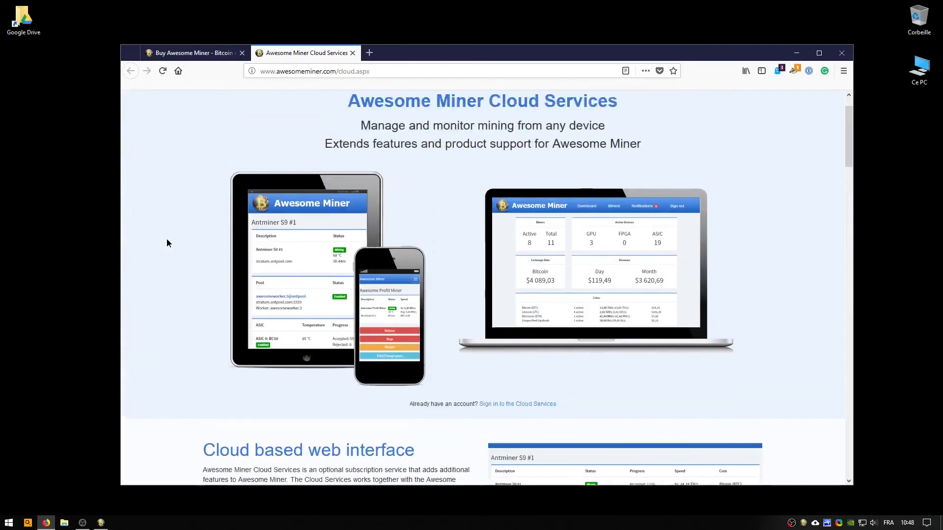
Switch to Awesome Miner, view the dashboard and the actions available for My Profit Miner, and return to the browser.
{"action": "left_click_drag", "start_coordinate": [373, 310], "coordinate": [251, 369]}
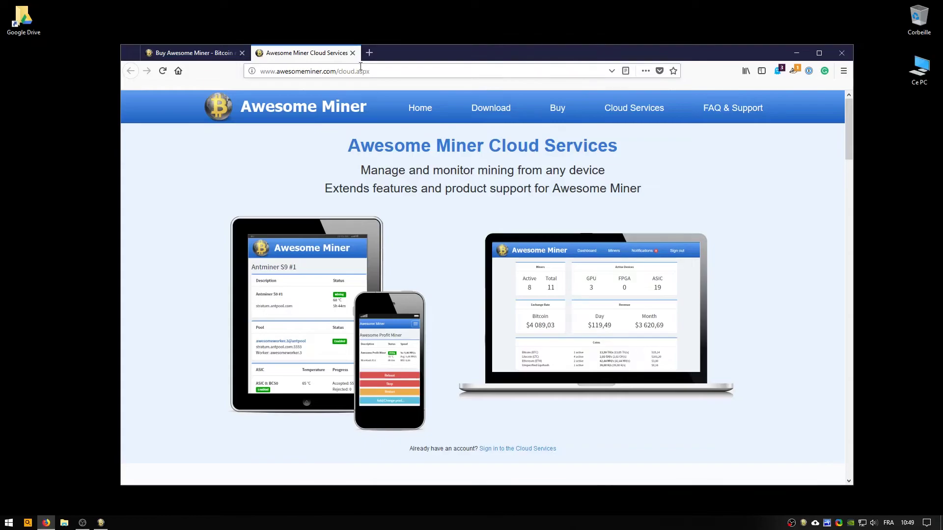
{"action": "left_click", "coordinate": [100, 522]}
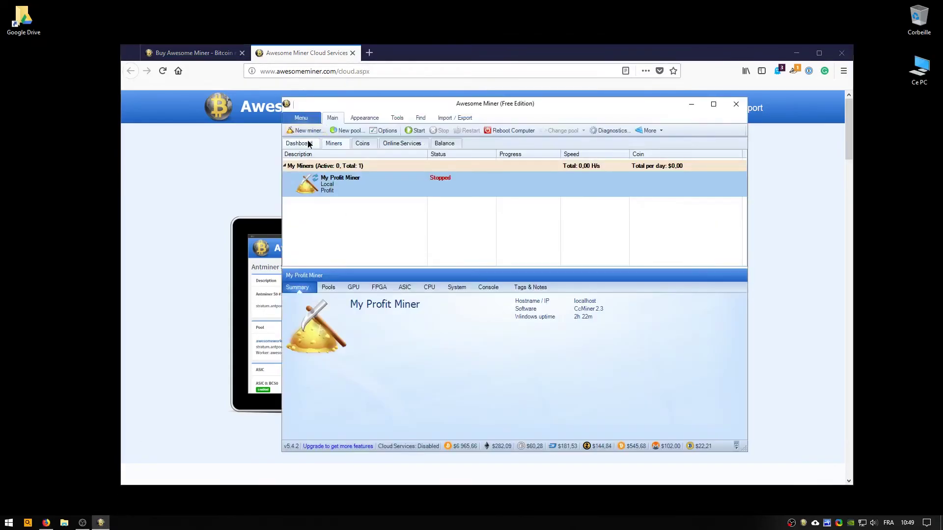
{"action": "left_click", "coordinate": [298, 144]}
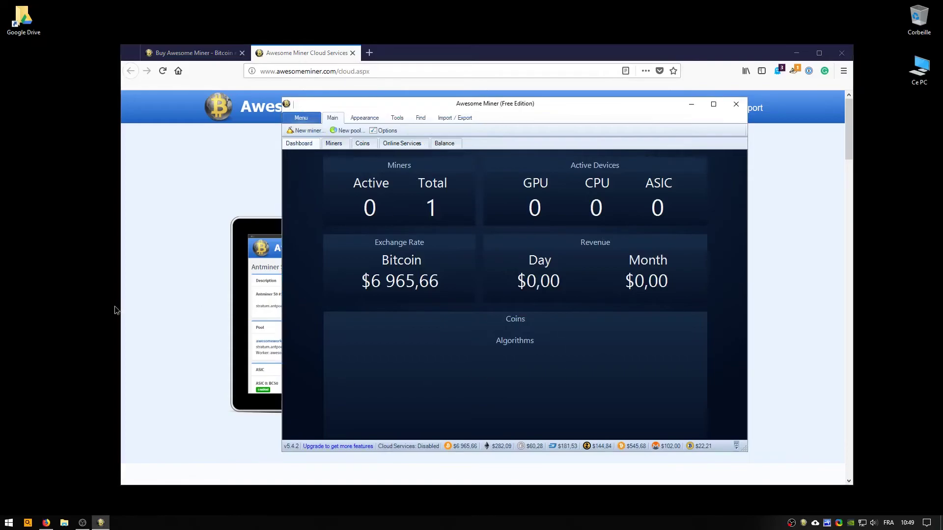
{"action": "left_click", "coordinate": [333, 143]}
{"action": "right_click", "coordinate": [451, 187]}
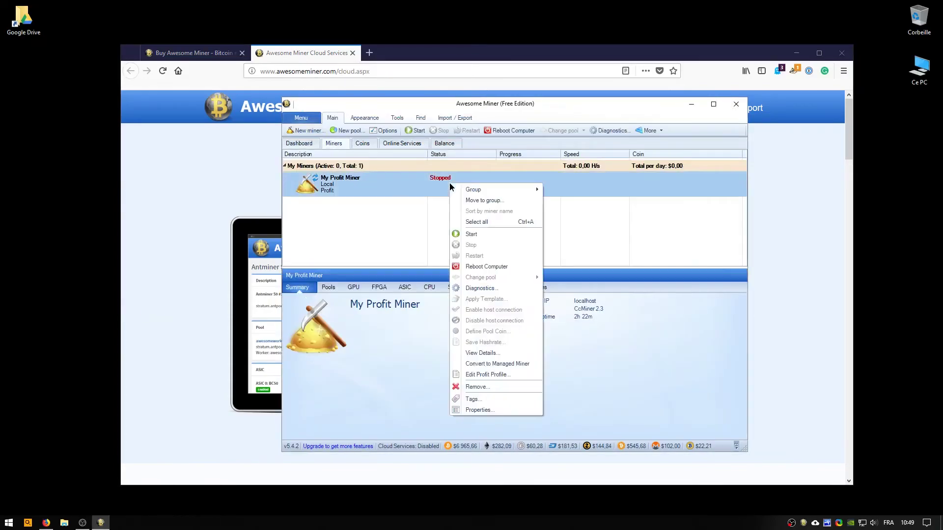
{"action": "left_click", "coordinate": [499, 148]}
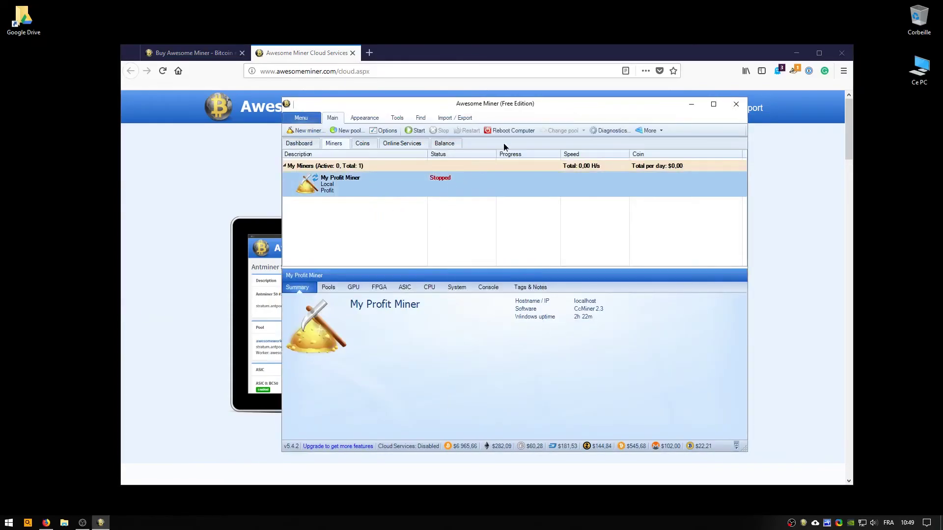
{"action": "left_click", "coordinate": [167, 231]}
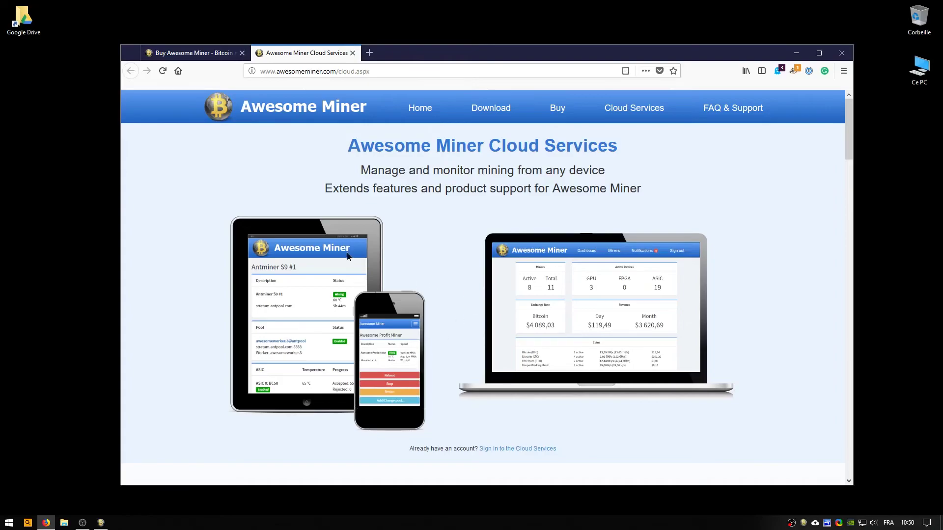
Close the Cloud Services page and highlight the Built-in Web row's editions in the comparison table.
{"action": "key", "text": "ctrl+Tab"}
{"action": "left_click", "coordinate": [353, 53]}
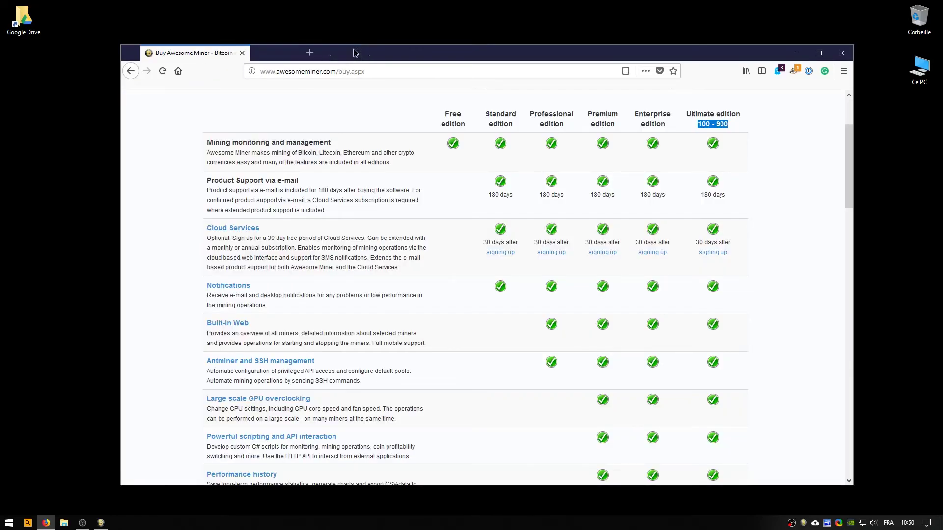
{"action": "left_click_drag", "start_coordinate": [484, 297], "coordinate": [808, 276]}
{"action": "left_click", "coordinate": [737, 348]}
{"action": "triple_click", "coordinate": [322, 333]}
{"action": "left_click", "coordinate": [324, 342]}
{"action": "left_click_drag", "start_coordinate": [539, 320], "coordinate": [728, 322]}
Highlight the editions that include Antminer and SSH management, followed by those with Large scale GPU overclocking.
{"action": "scroll", "coordinate": [756, 326], "scroll_direction": "down", "scroll_amount": 2}
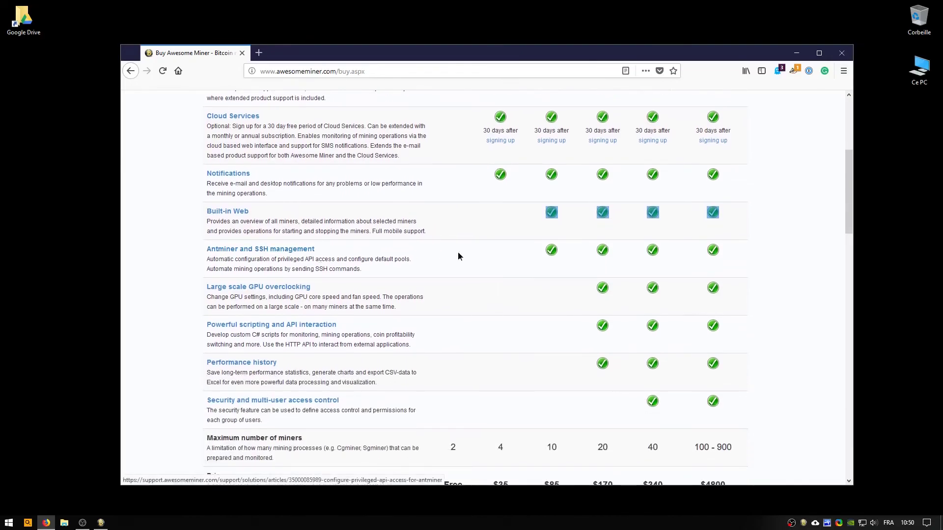
{"action": "left_click_drag", "start_coordinate": [540, 249], "coordinate": [742, 256]}
{"action": "scroll", "coordinate": [508, 300], "scroll_direction": "down", "scroll_amount": 1}
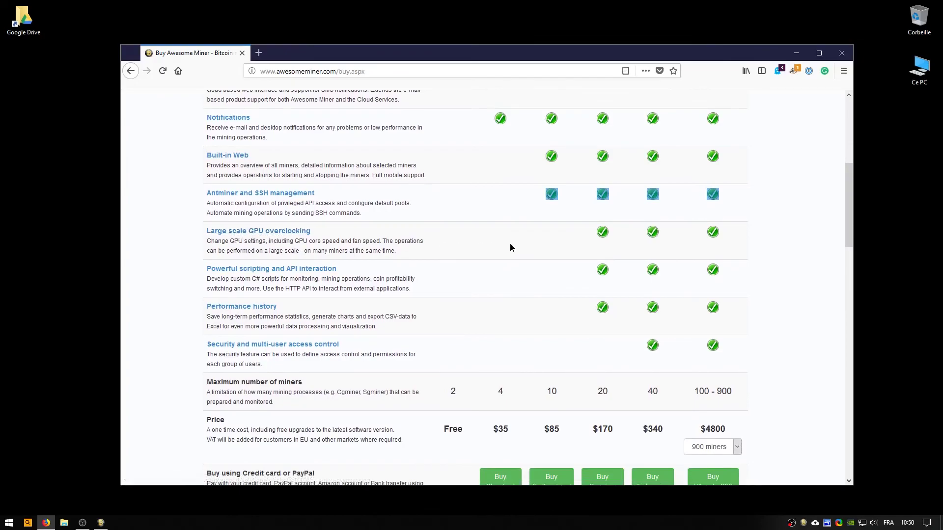
{"action": "left_click_drag", "start_coordinate": [593, 233], "coordinate": [682, 233]}
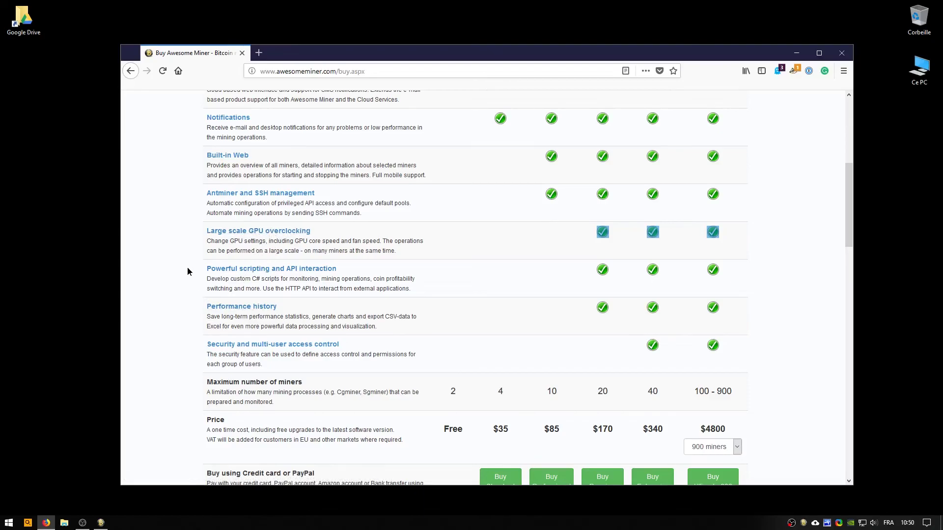
Highlight the descriptions of Powerful scripting and API interaction and of Performance history.
{"action": "left_click_drag", "start_coordinate": [350, 288], "coordinate": [206, 278]}
{"action": "left_click", "coordinate": [400, 295]}
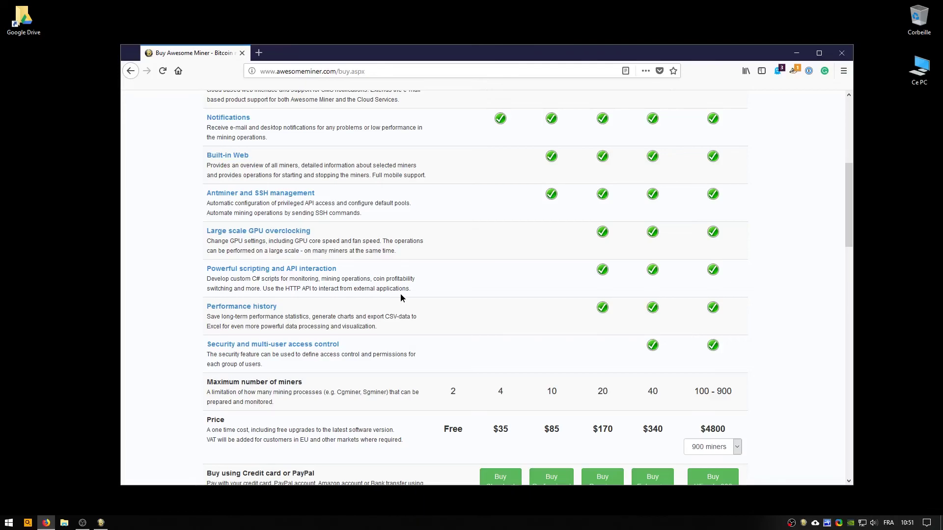
{"action": "left_click_drag", "start_coordinate": [346, 329], "coordinate": [223, 317]}
{"action": "left_click", "coordinate": [223, 316]}
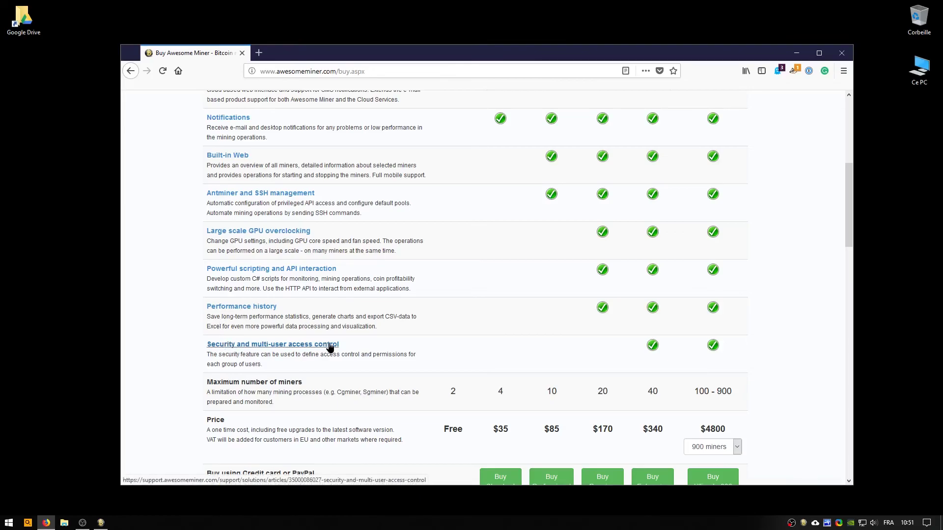
Highlight the Security and multi-user access control row with its editions, and the Maximum number of miners and Price rows.
{"action": "left_click_drag", "start_coordinate": [363, 349], "coordinate": [209, 346]}
{"action": "left_click", "coordinate": [389, 353]}
{"action": "left_click_drag", "start_coordinate": [712, 355], "coordinate": [603, 363]}
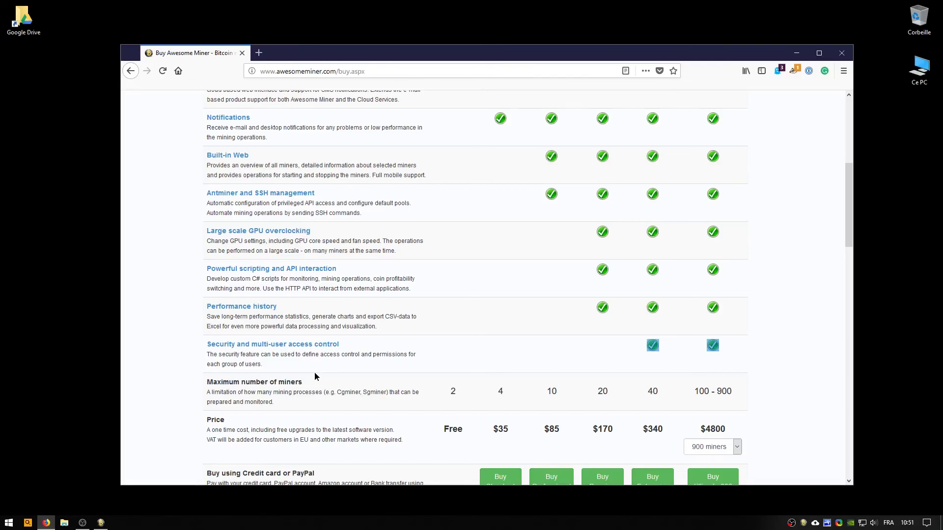
{"action": "left_click_drag", "start_coordinate": [195, 398], "coordinate": [487, 426]}
Read the rest of the Buy page, highlighting the "More than 900 miners?" heading and continuing through the Frequently Asked Questions.
{"action": "scroll", "coordinate": [190, 294], "scroll_direction": "down", "scroll_amount": 10}
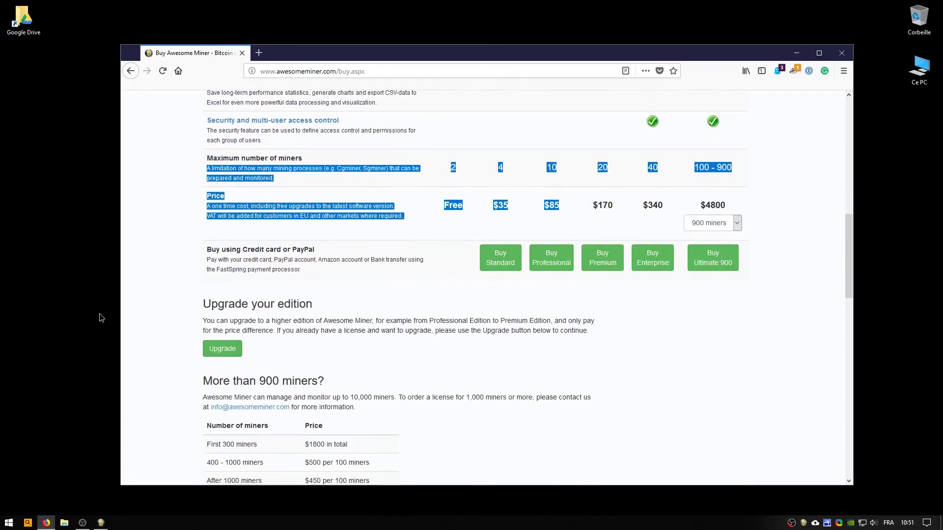
{"action": "scroll", "coordinate": [320, 258], "scroll_direction": "up", "scroll_amount": 2}
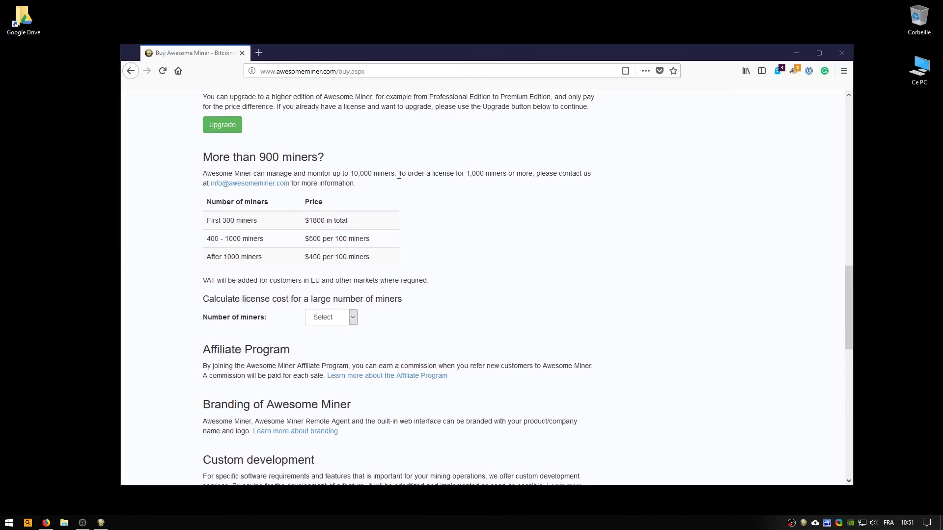
{"action": "left_click_drag", "start_coordinate": [325, 157], "coordinate": [155, 172]}
{"action": "scroll", "coordinate": [182, 358], "scroll_direction": "down", "scroll_amount": 5}
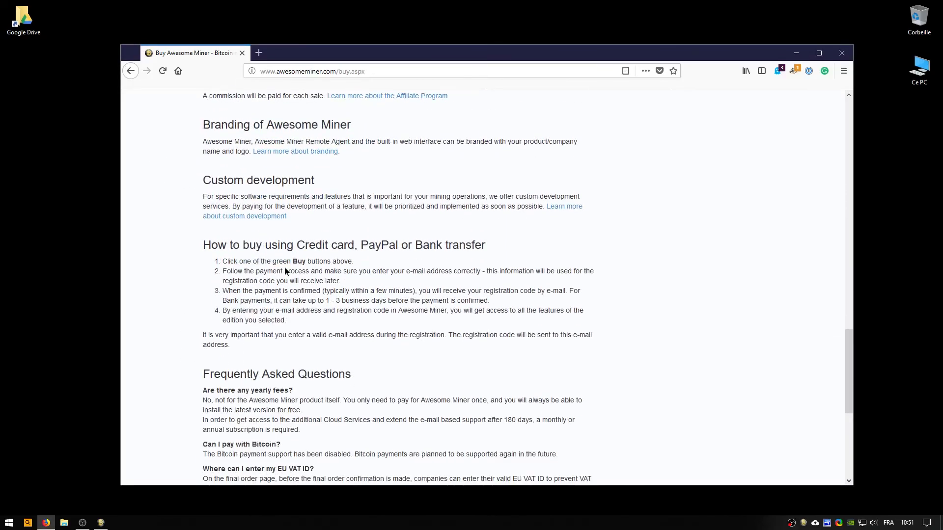
{"action": "scroll", "coordinate": [205, 309], "scroll_direction": "down", "scroll_amount": 4}
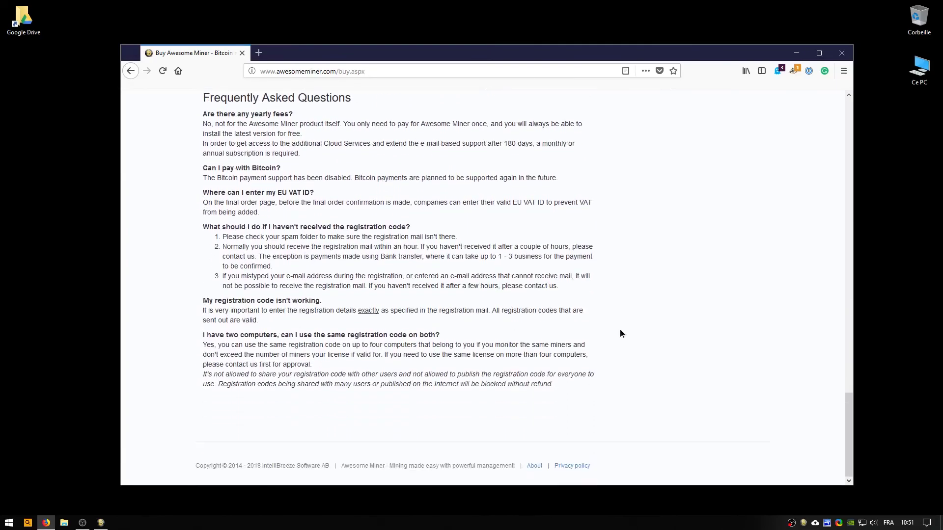
Return to the start of the Buy page and open the Awesome Miner home page.
{"action": "middle_click", "coordinate": [541, 437]}
{"action": "scroll", "coordinate": [542, 440], "scroll_direction": "up", "scroll_amount": 8}
{"action": "scroll", "coordinate": [520, 175], "scroll_direction": "up", "scroll_amount": 10}
{"action": "middle_click", "coordinate": [514, 169]}
{"action": "left_click", "coordinate": [277, 118]}
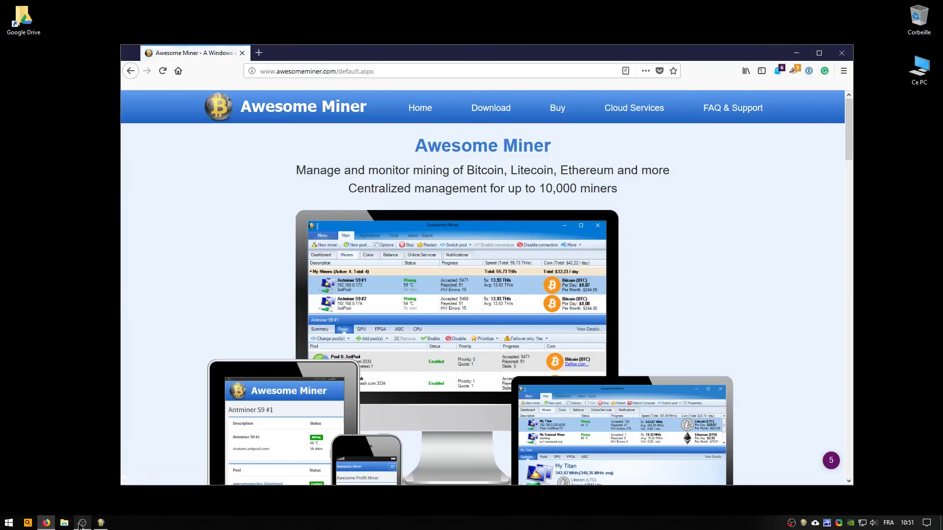
Switch to the Awesome Miner program and minimize the browser window behind it.
{"action": "mouse_move", "coordinate": [103, 525]}
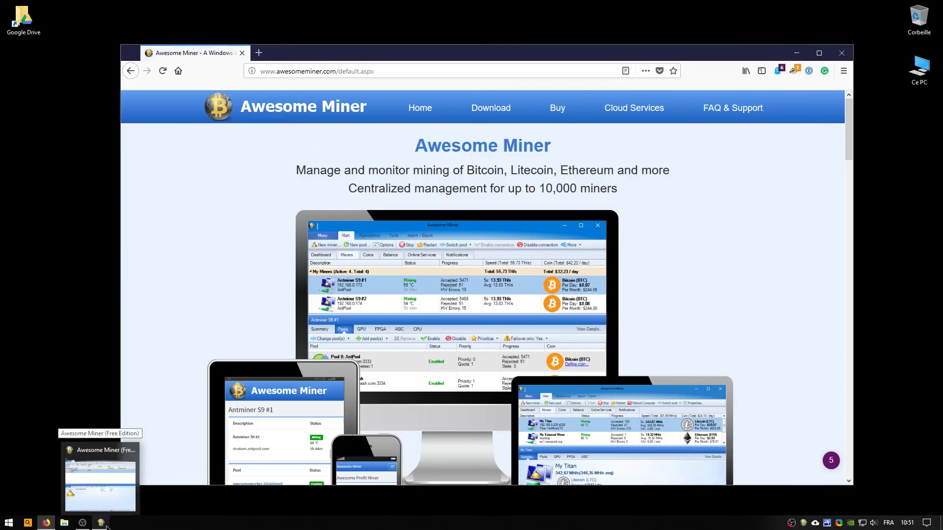
{"action": "left_click", "coordinate": [100, 467]}
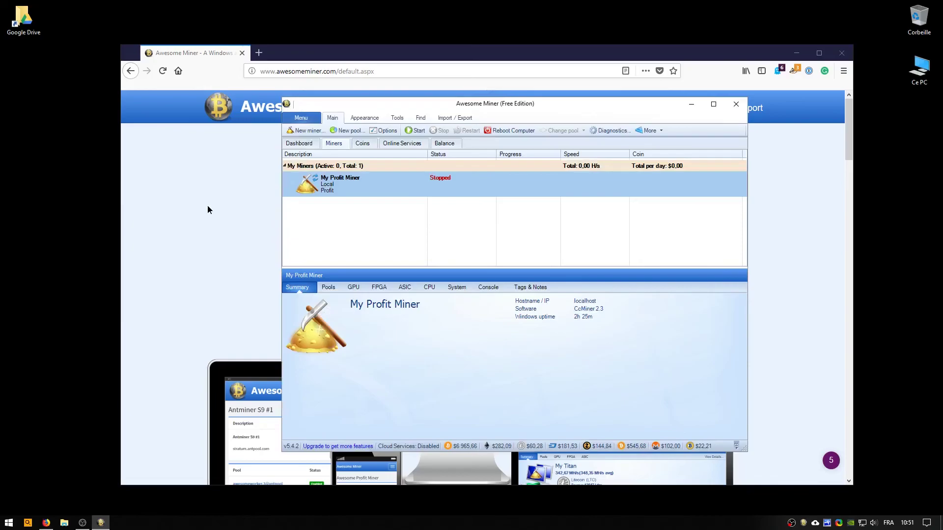
{"action": "left_click", "coordinate": [796, 53]}
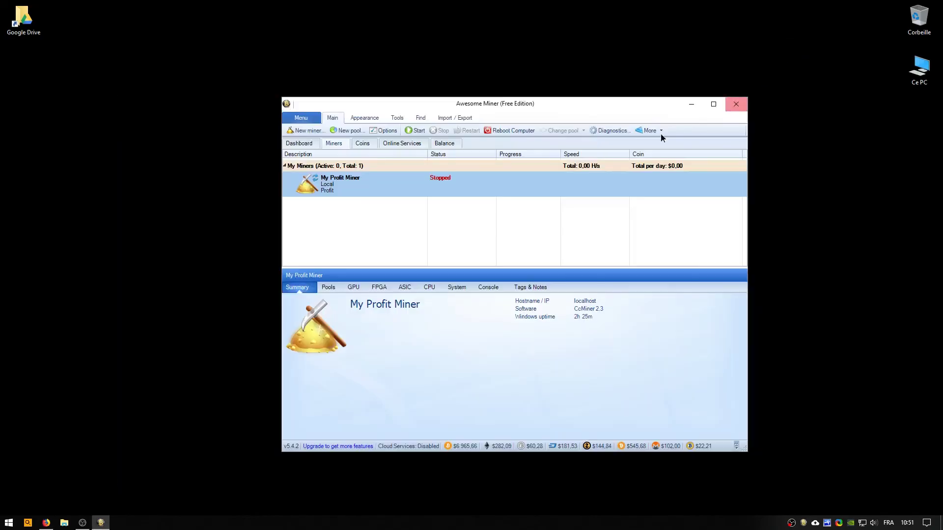